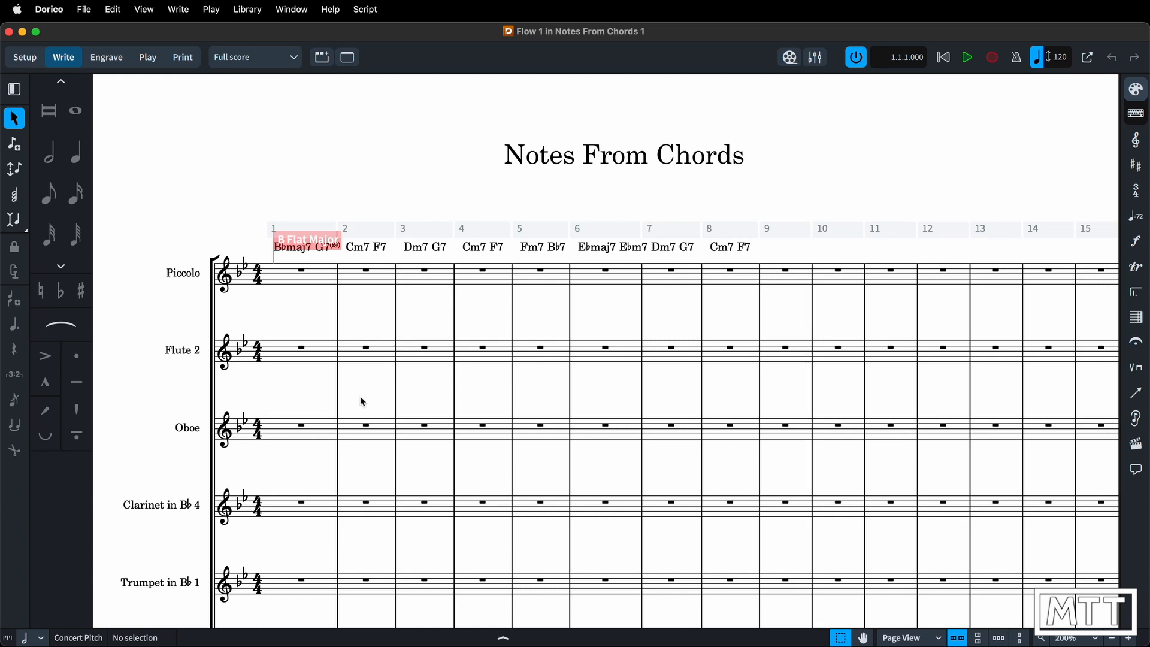
# Select bars 1 to 8 on every staff of the full score, from Piccolo down to Bass.
pyautogui.scroll(-10, 348, 428)
pyautogui.scroll(-11, 349, 429)
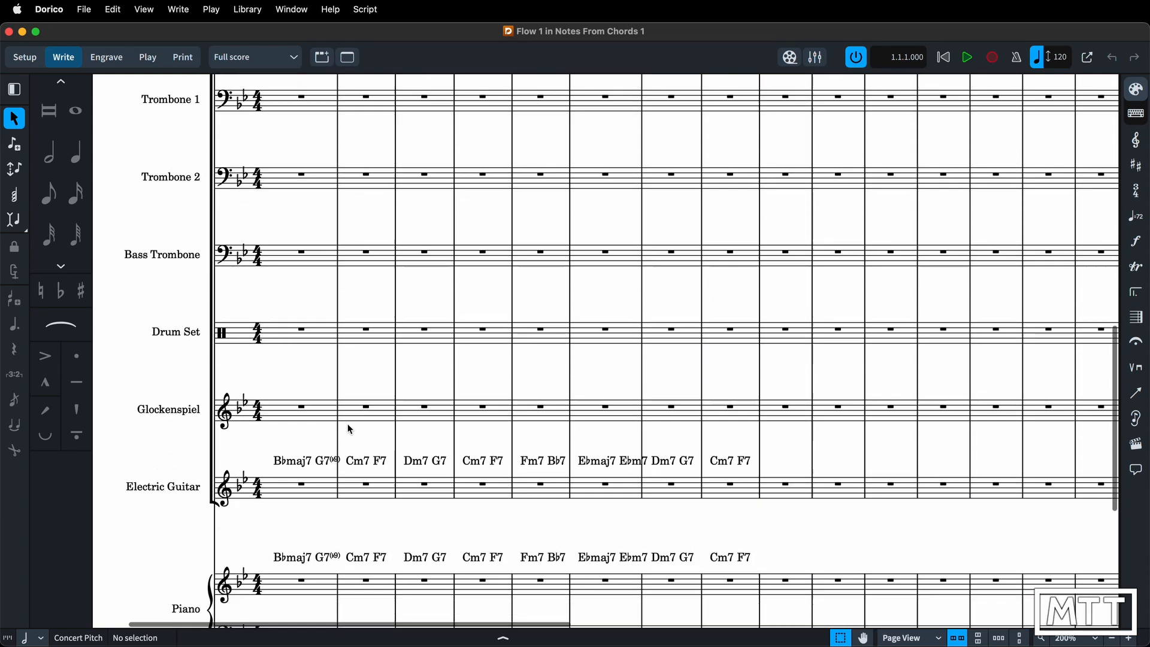
pyautogui.scroll(20, 350, 429)
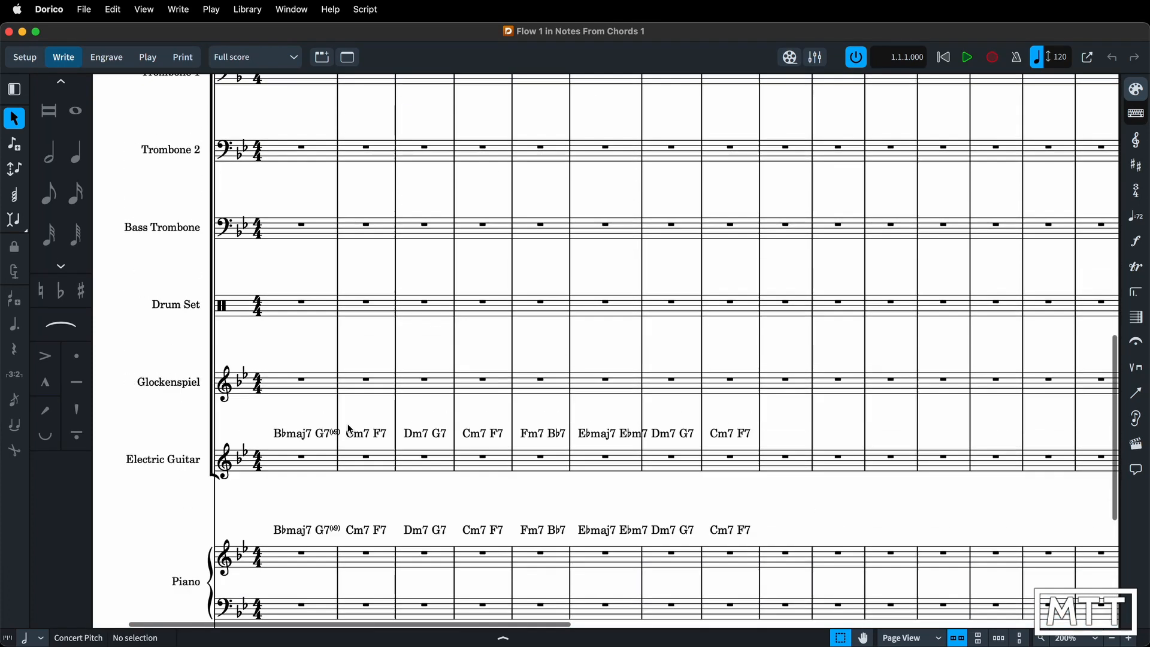
pyautogui.scroll(5, 350, 429)
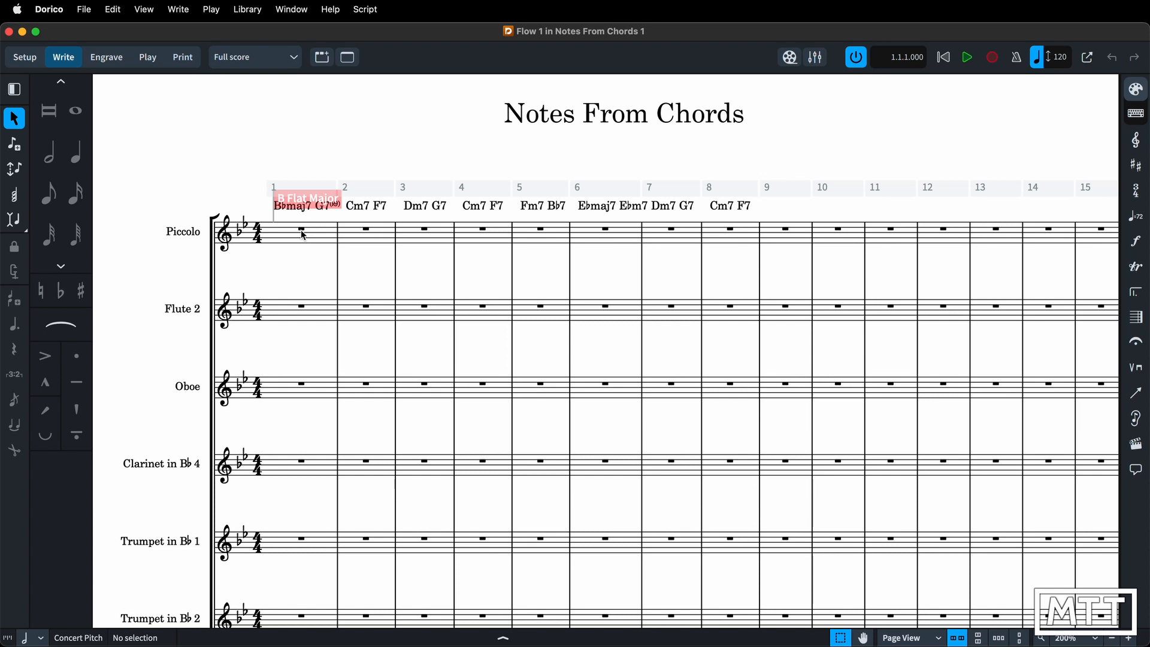
pyautogui.click(302, 231)
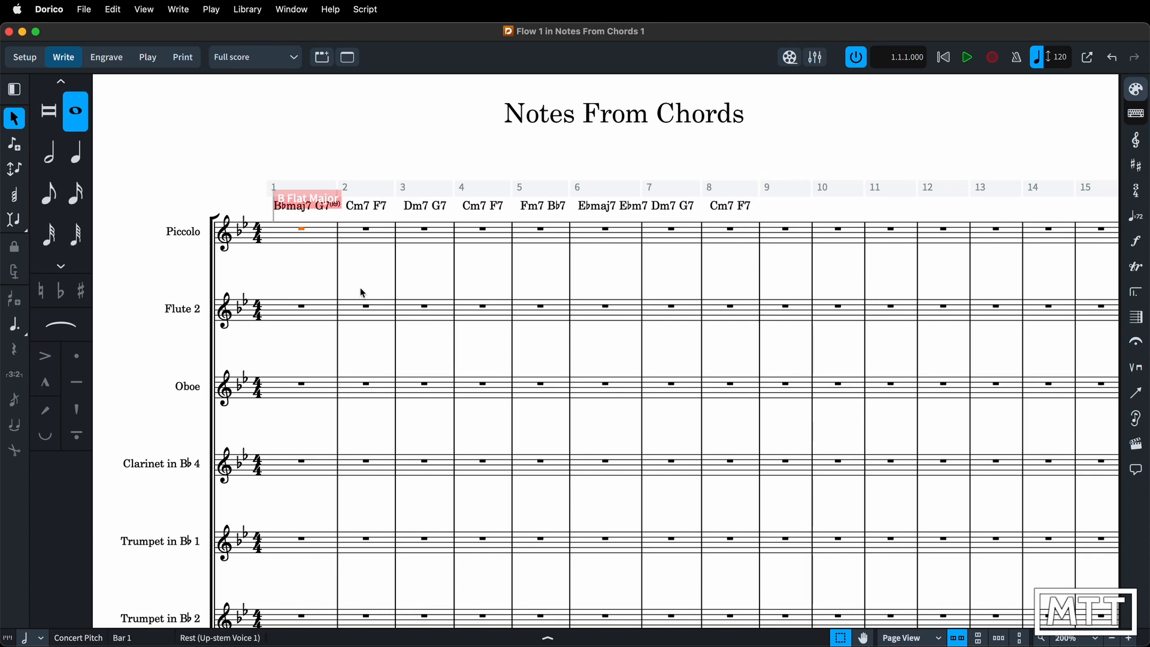
pyautogui.scroll(-15, 393, 377)
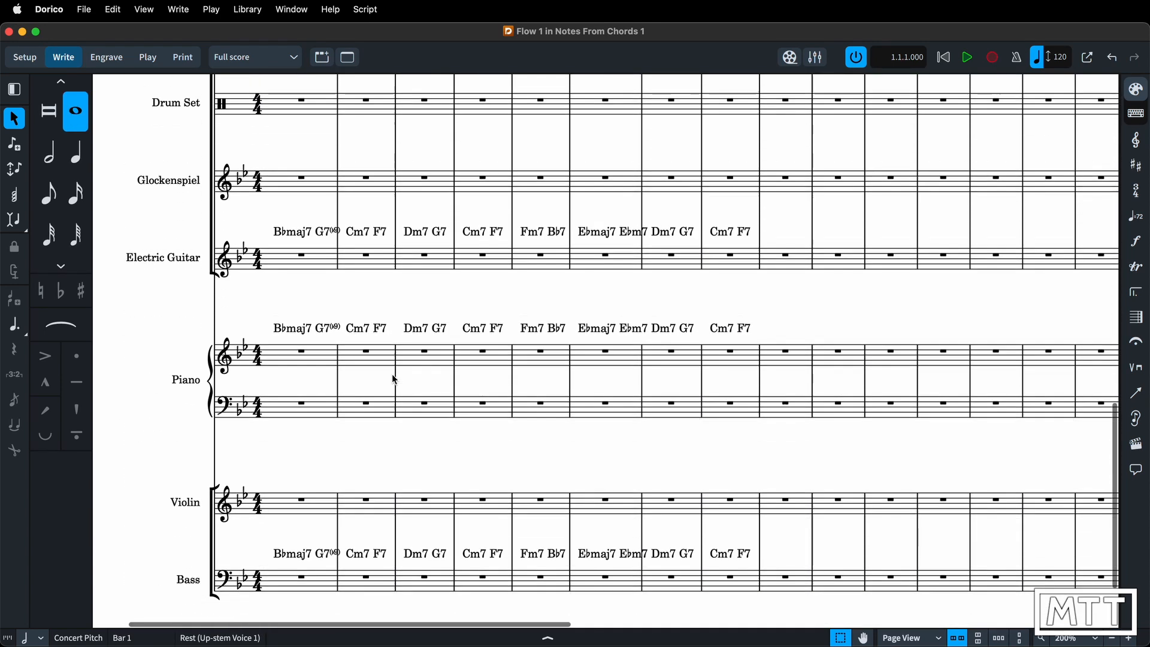
pyautogui.scroll(-4, 393, 377)
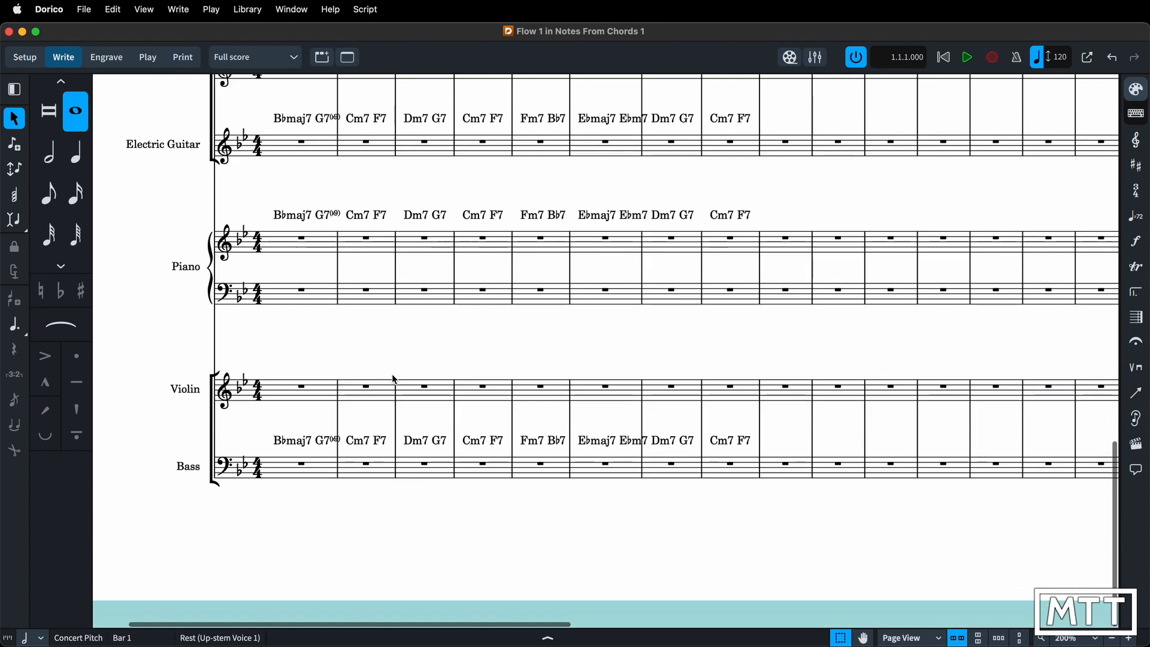
pyautogui.keyDown('shift'); pyautogui.click(732, 469); pyautogui.keyUp('shift')
pyautogui.scroll(7, 699, 383)
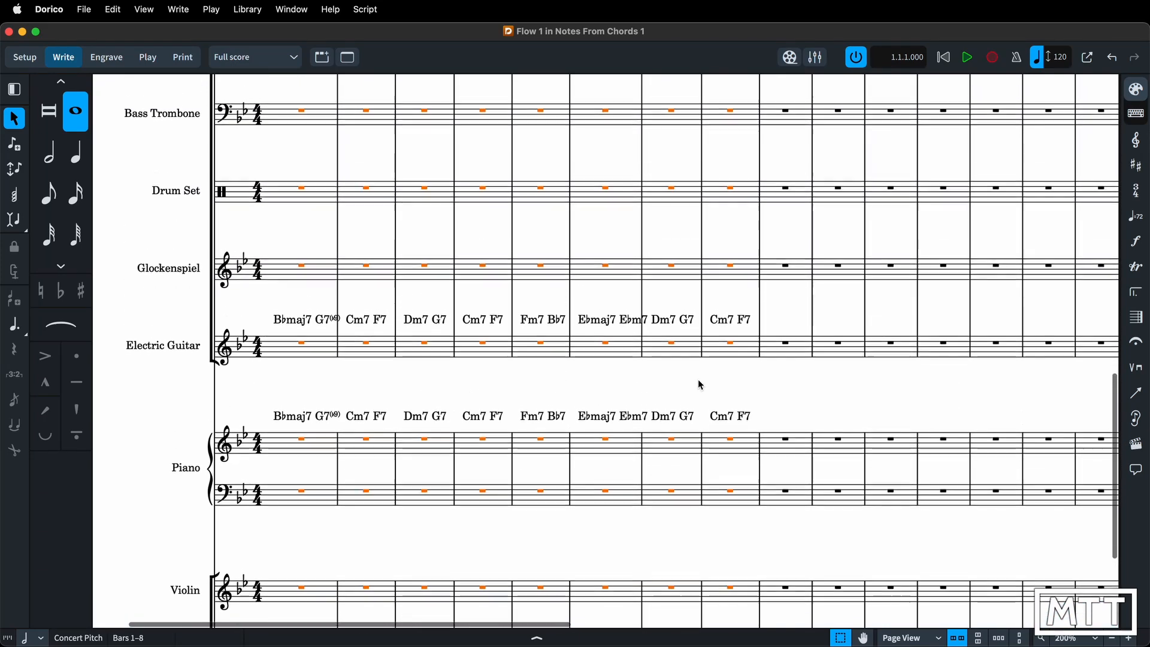
pyautogui.scroll(20, 700, 384)
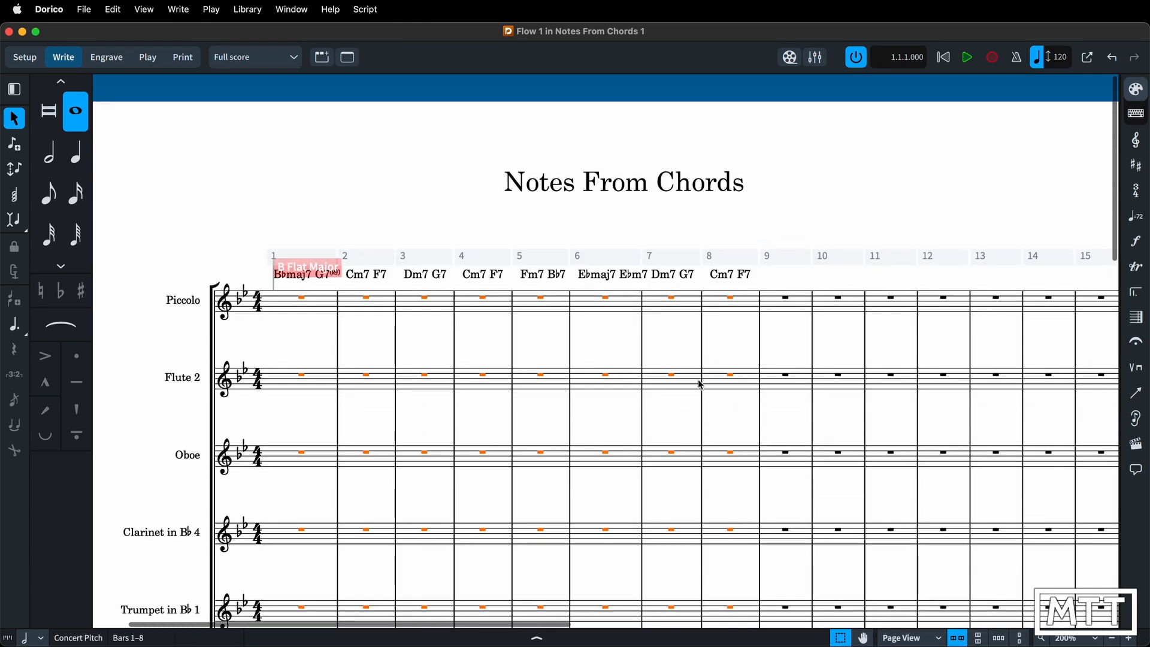
# Start generating notes from the chord symbols in the selection, overriding the rhythm for polyphonic fretted instruments to On the beat.
pyautogui.click(114, 10)
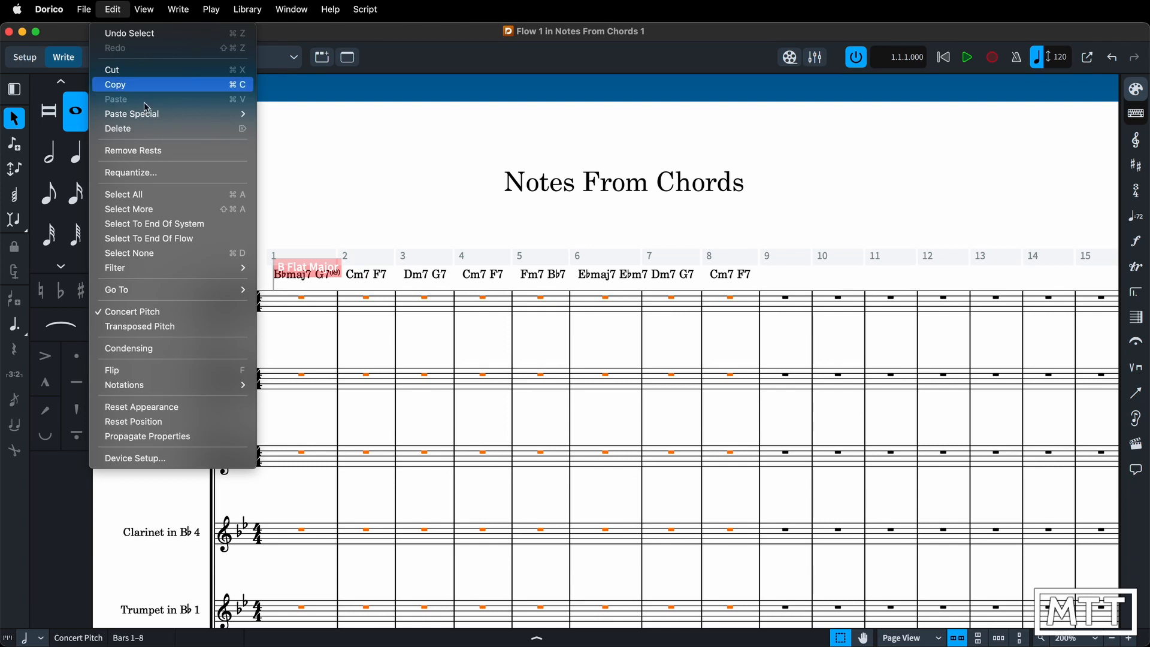
pyautogui.moveTo(236, 384)
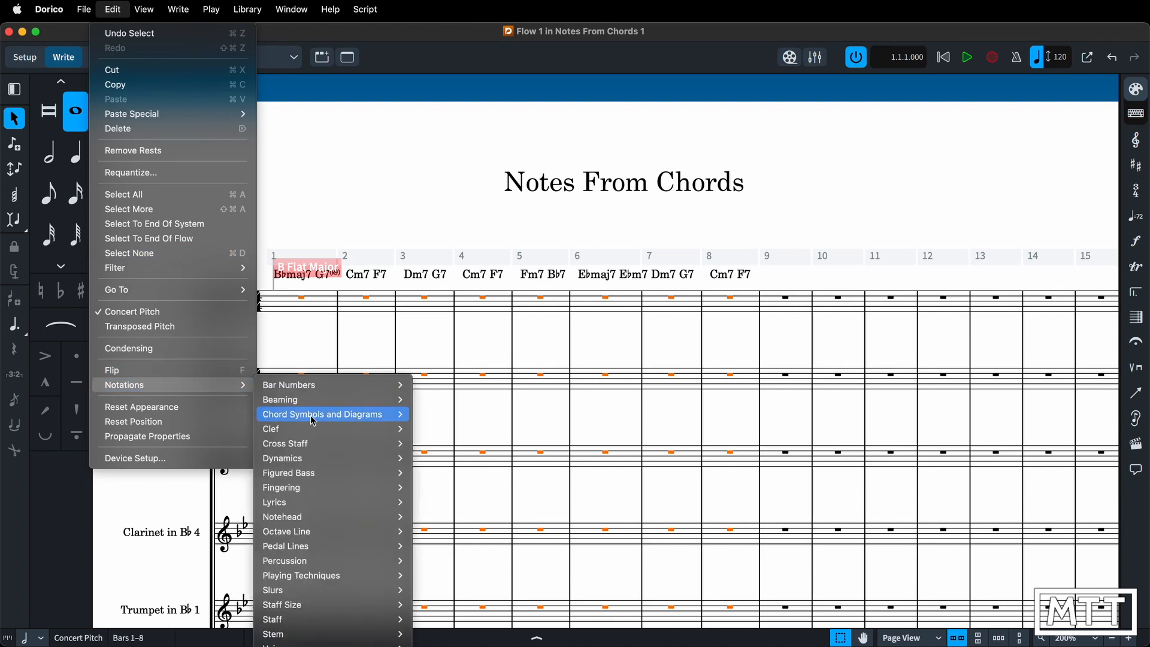
pyautogui.moveTo(316, 423)
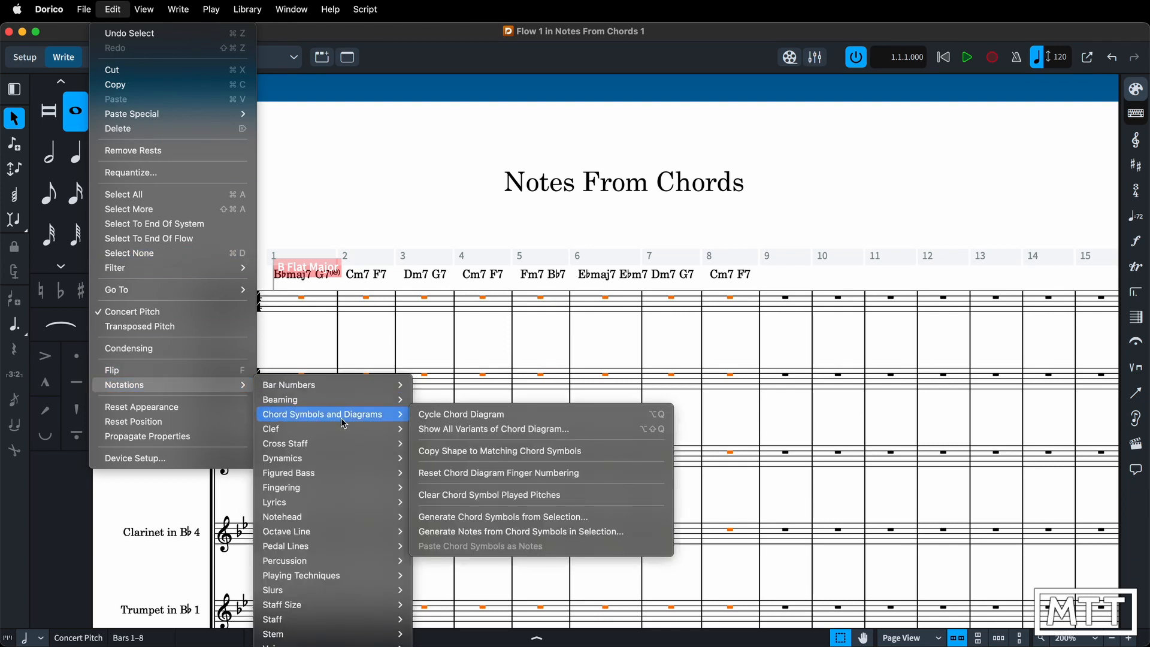
pyautogui.click(495, 531)
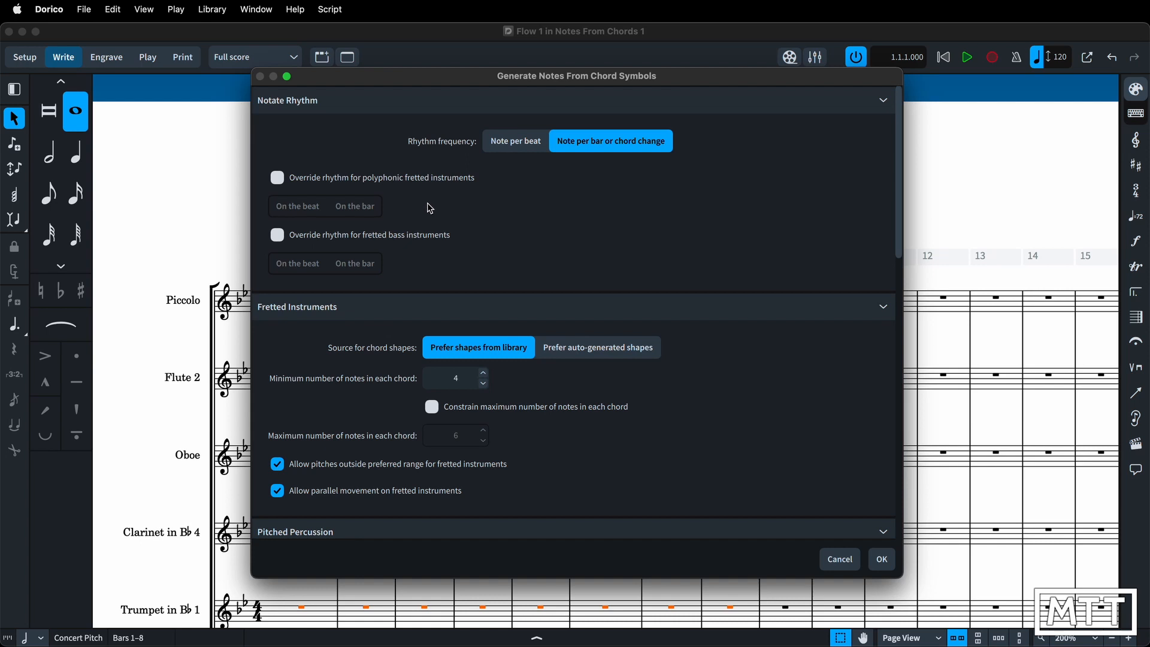
pyautogui.click(374, 178)
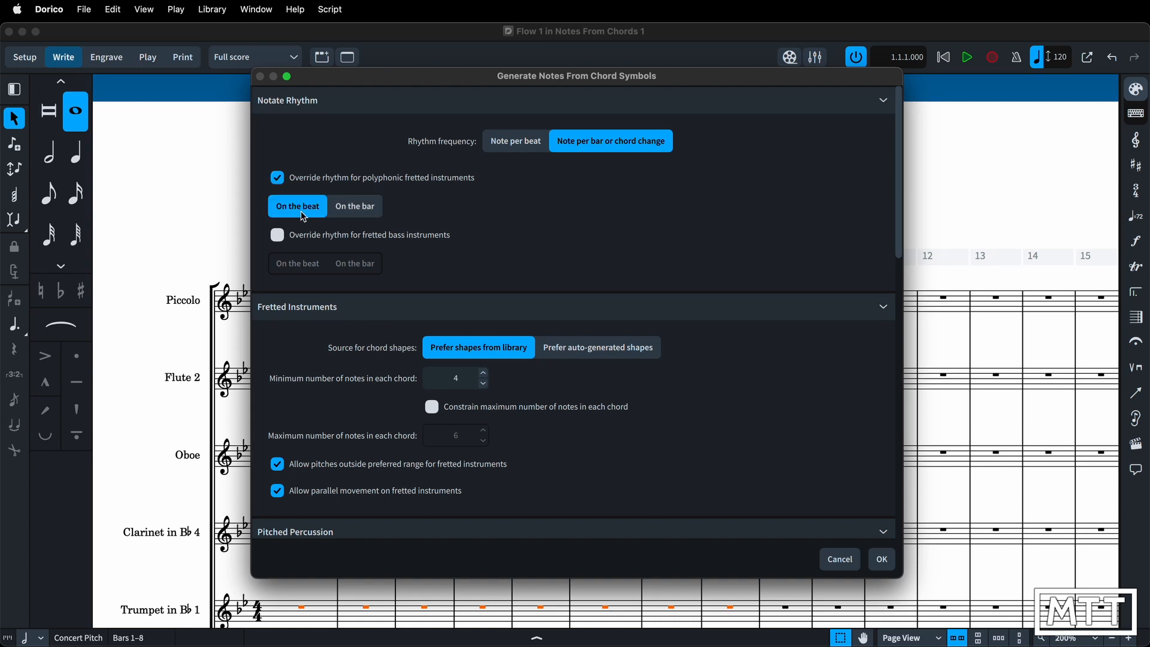
# Make the Glockenspiel a bass note instrument in the Pitched Percussion group and generate the notes.
pyautogui.scroll(-5, 539, 275)
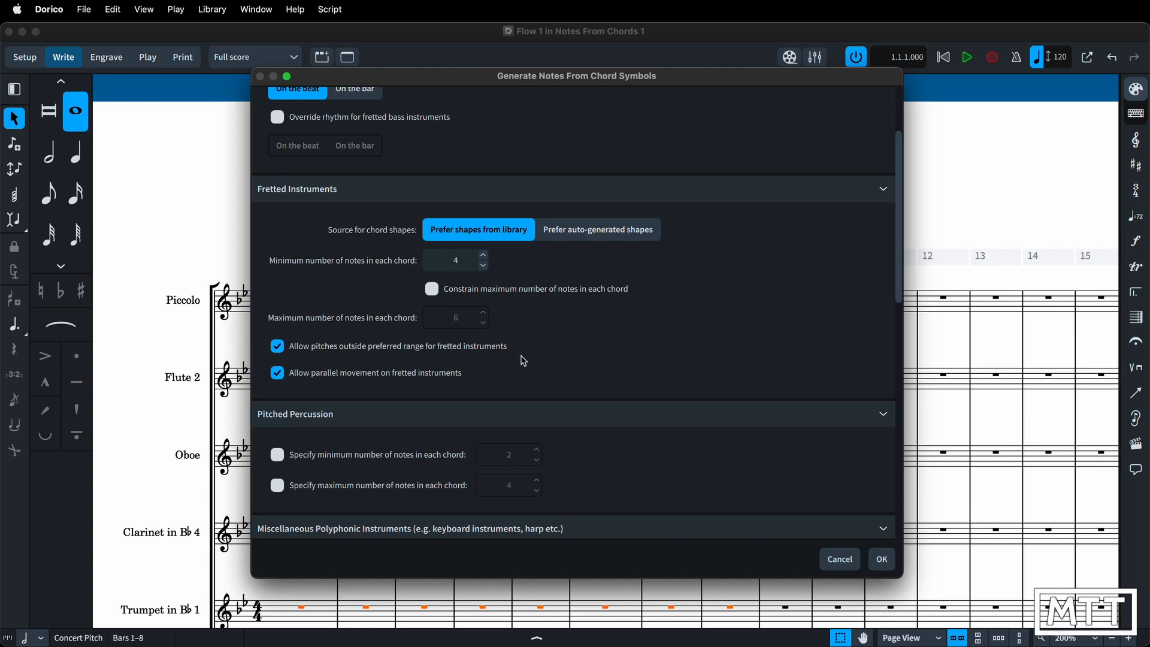
pyautogui.scroll(-10, 523, 361)
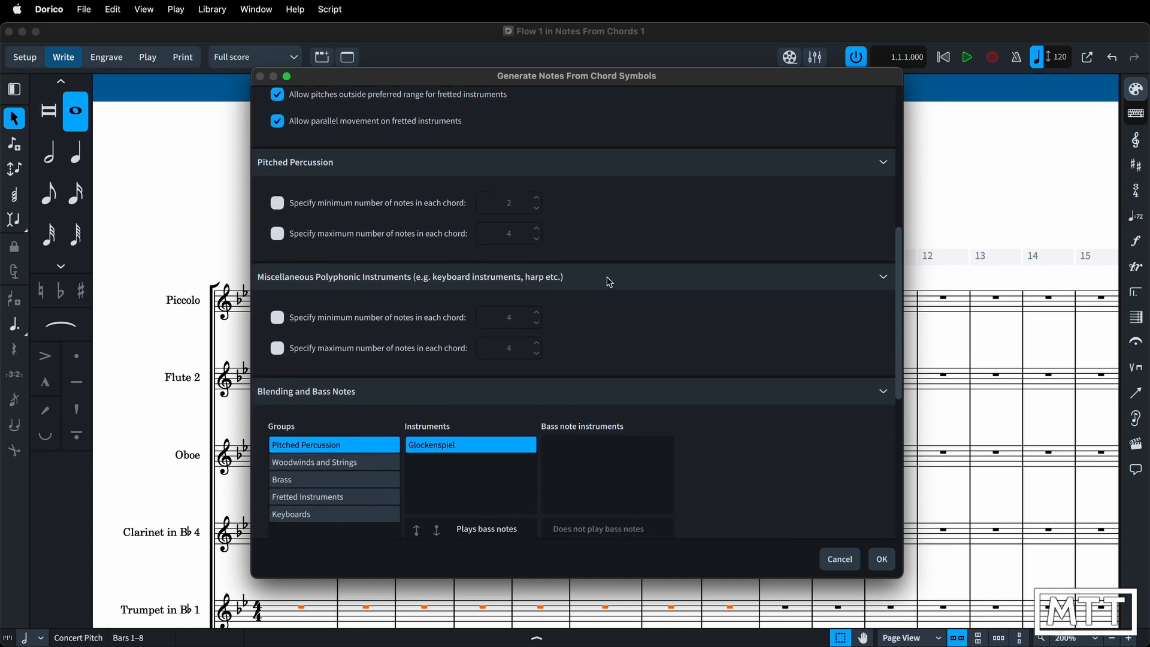
pyautogui.scroll(-5, 609, 279)
pyautogui.scroll(-1, 608, 281)
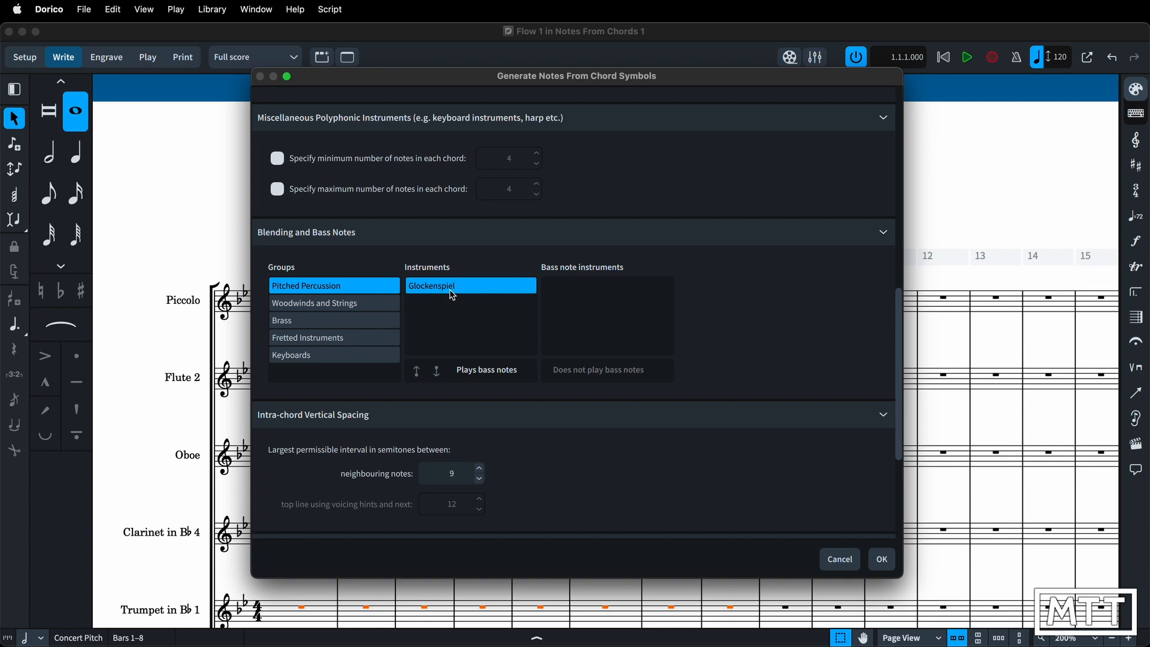
pyautogui.click(481, 372)
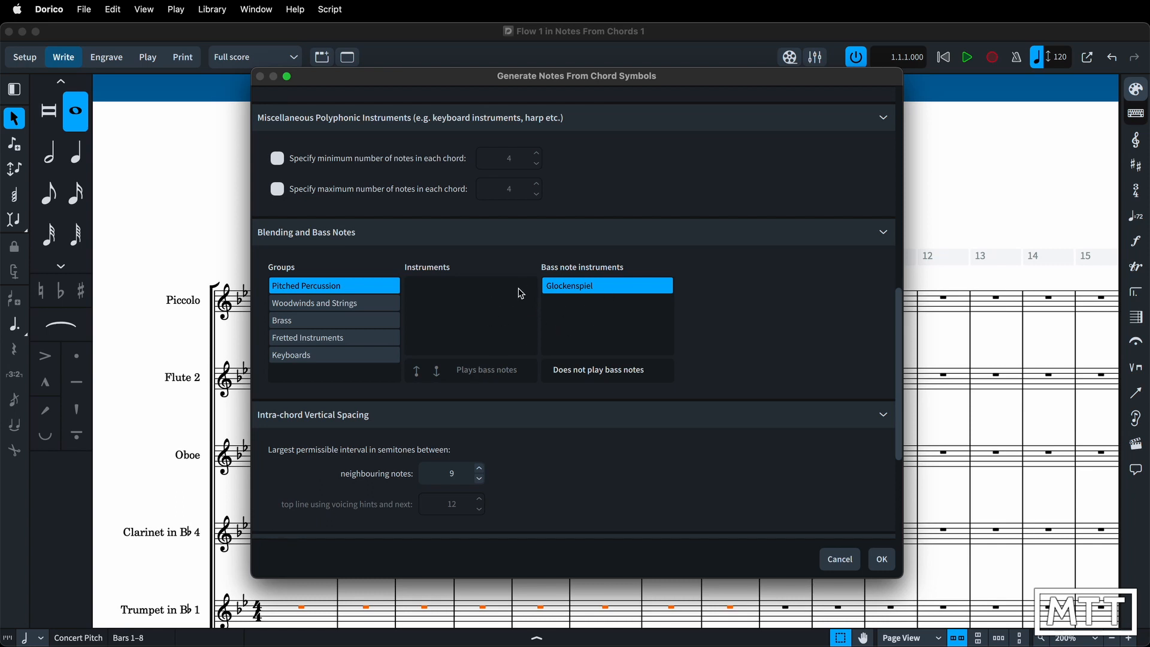
pyautogui.click(594, 377)
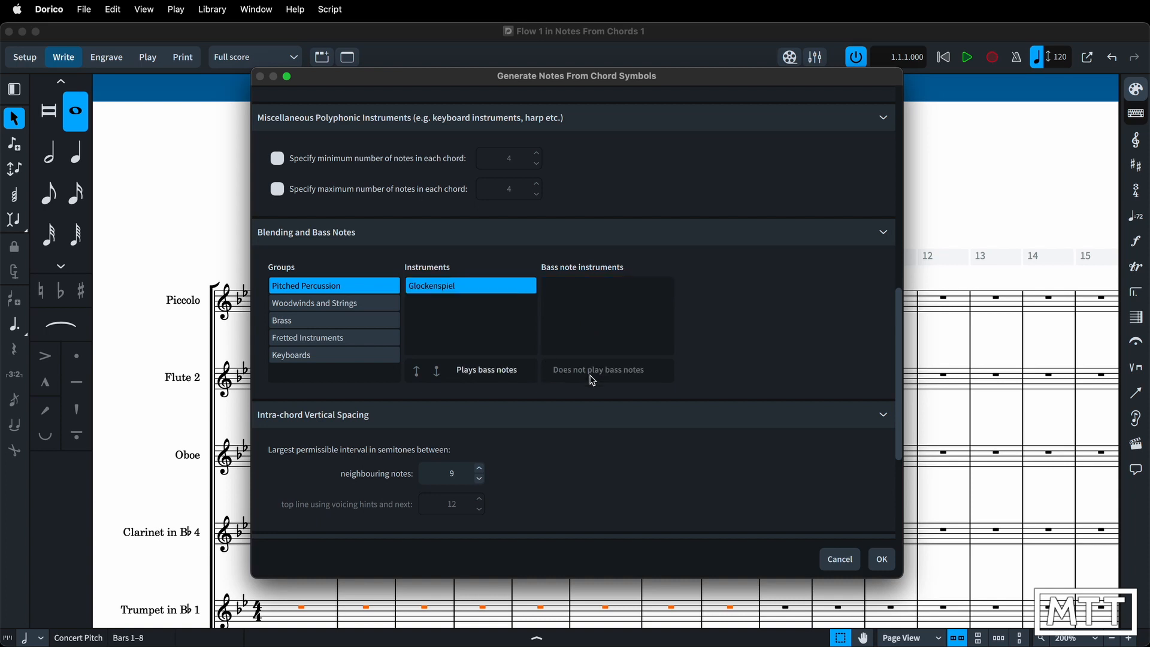
pyautogui.click(510, 376)
pyautogui.scroll(-1, 555, 416)
pyautogui.scroll(-9, 555, 416)
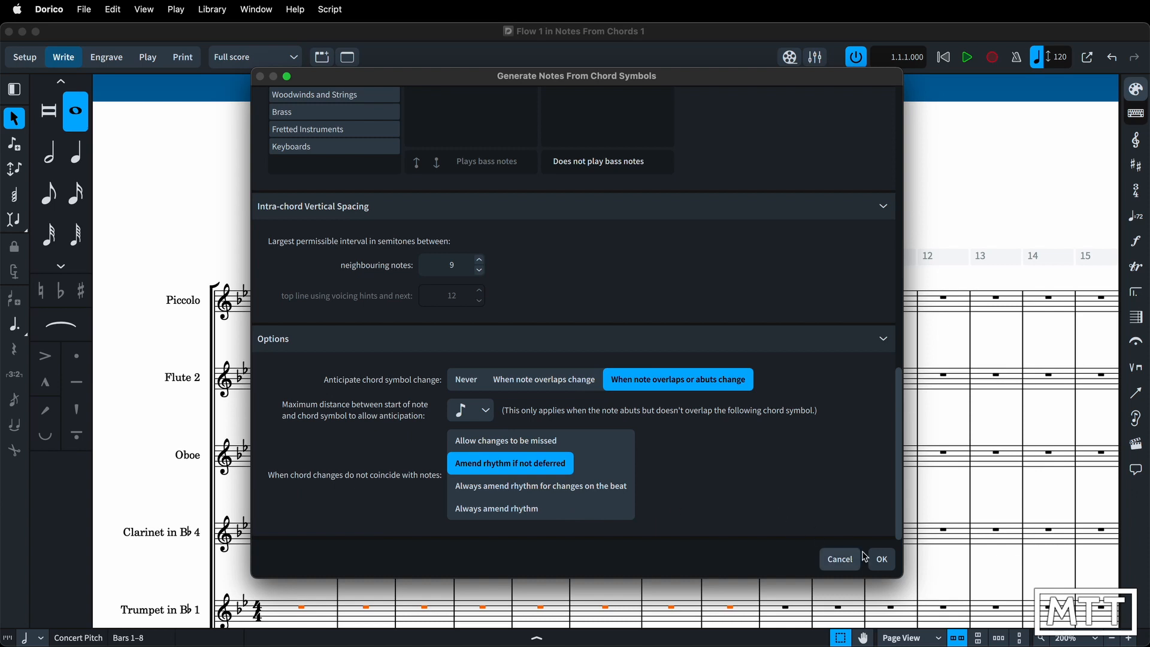
pyautogui.click(883, 559)
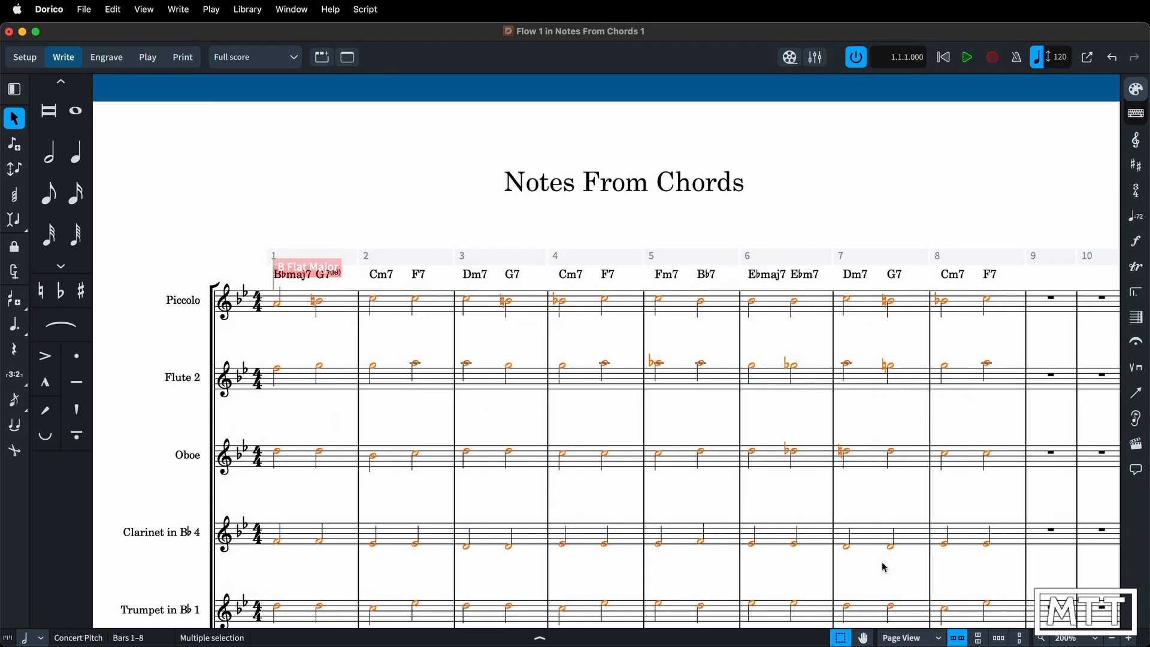
# Review the generated notes on all staves of the full score and play back bars 1 to 8.
pyautogui.scroll(-10, 885, 567)
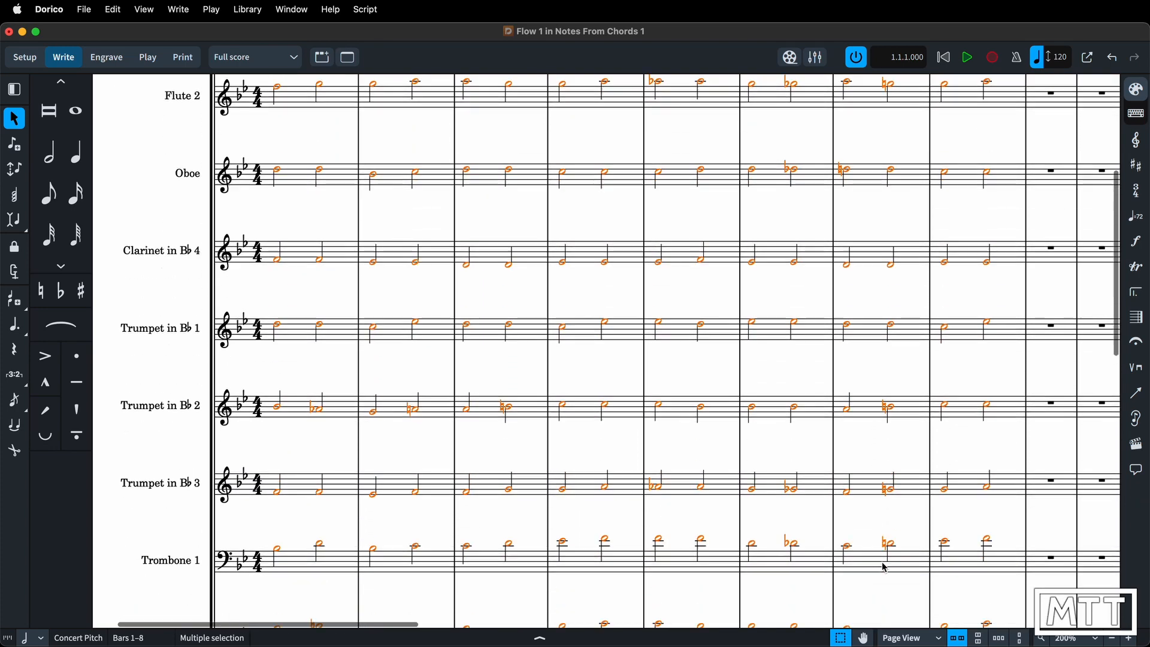
pyautogui.scroll(-13, 885, 567)
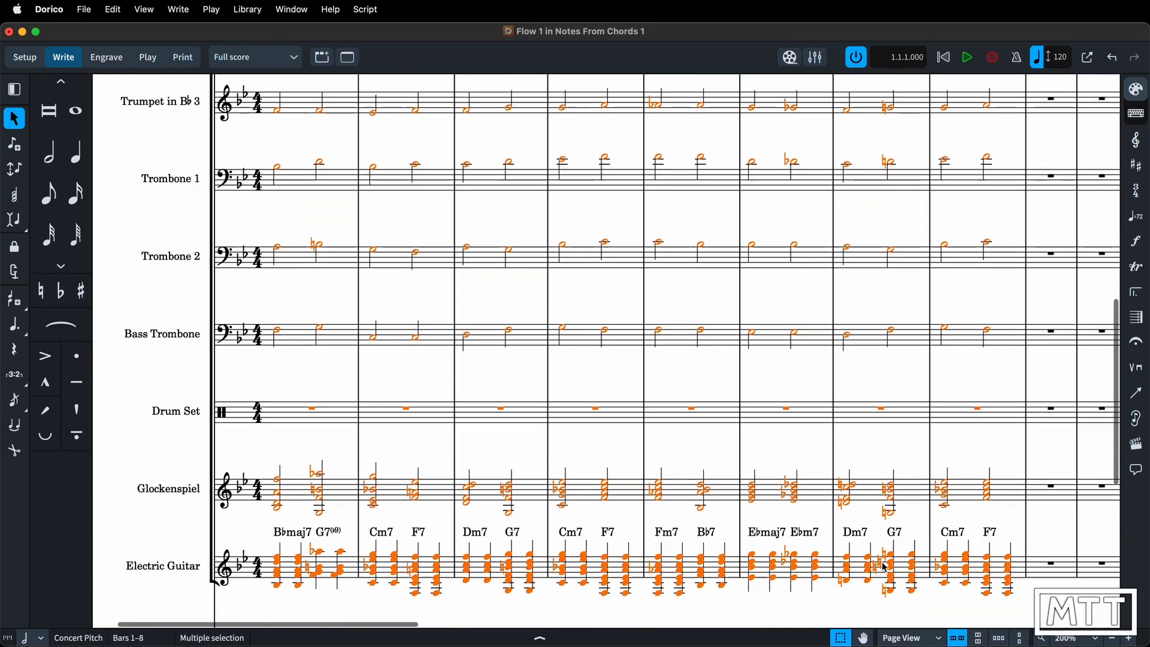
pyautogui.scroll(-7, 885, 568)
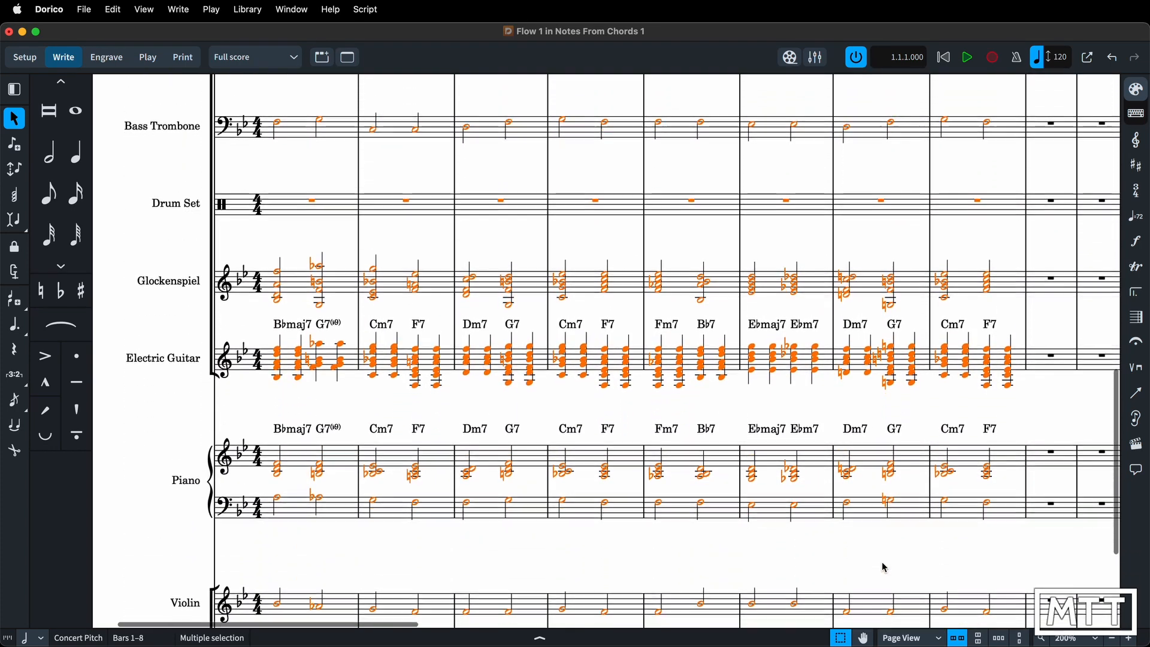
pyautogui.scroll(-6, 885, 567)
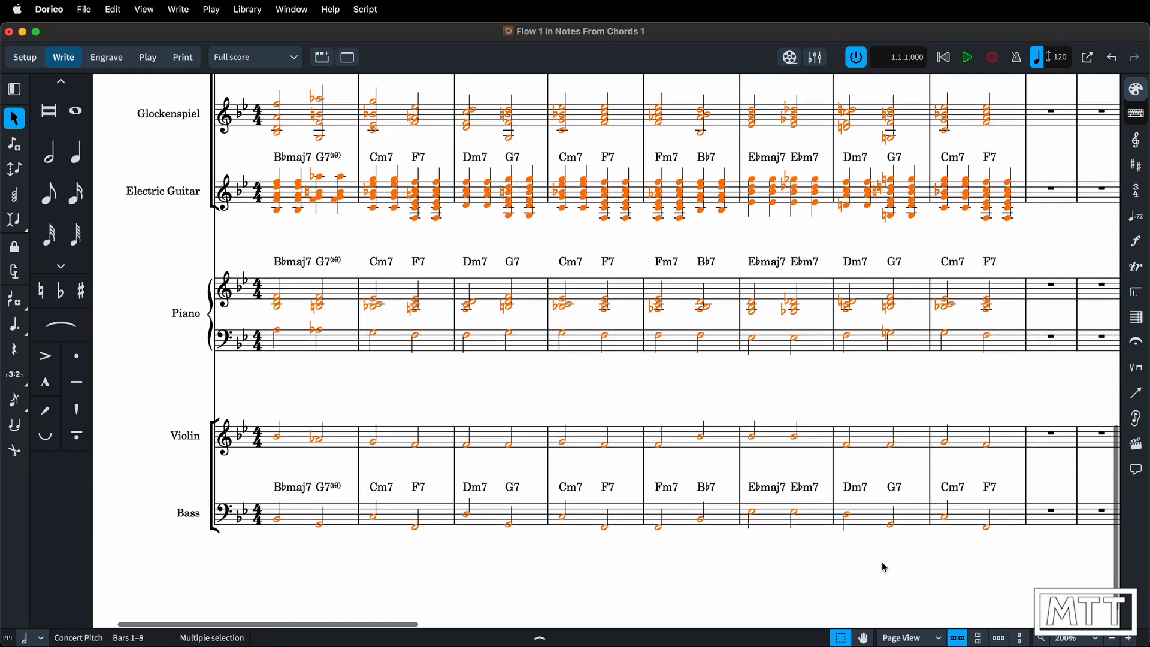
pyautogui.scroll(-1, 885, 567)
pyautogui.scroll(-1, 885, 567)
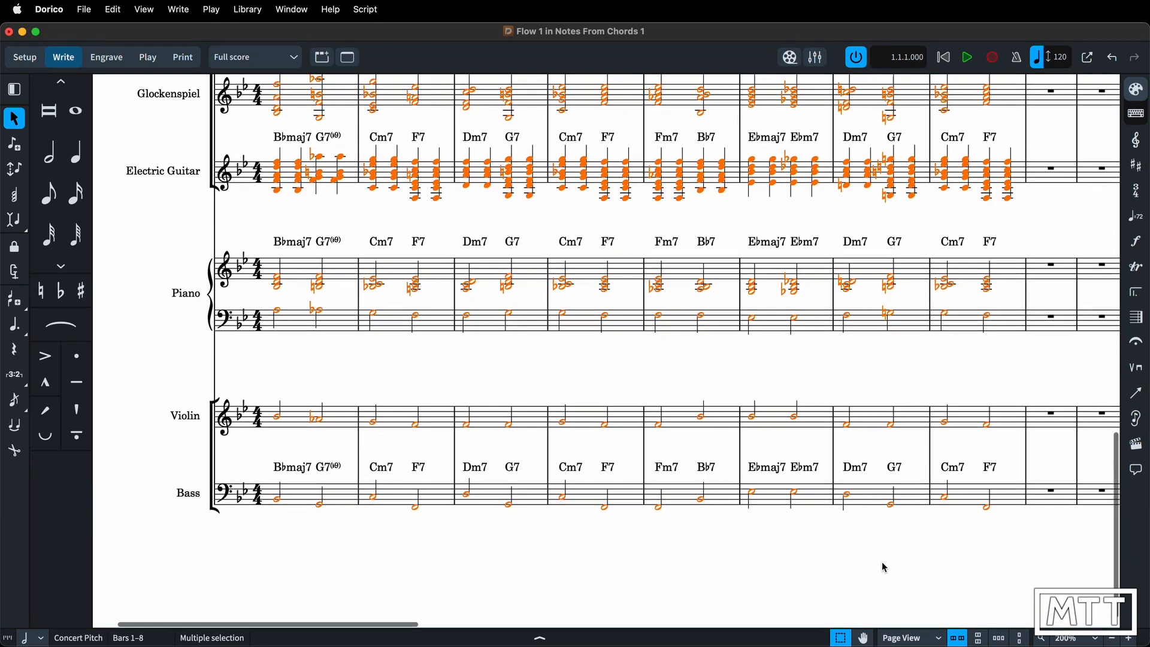
pyautogui.scroll(20, 885, 567)
pyautogui.scroll(15, 885, 567)
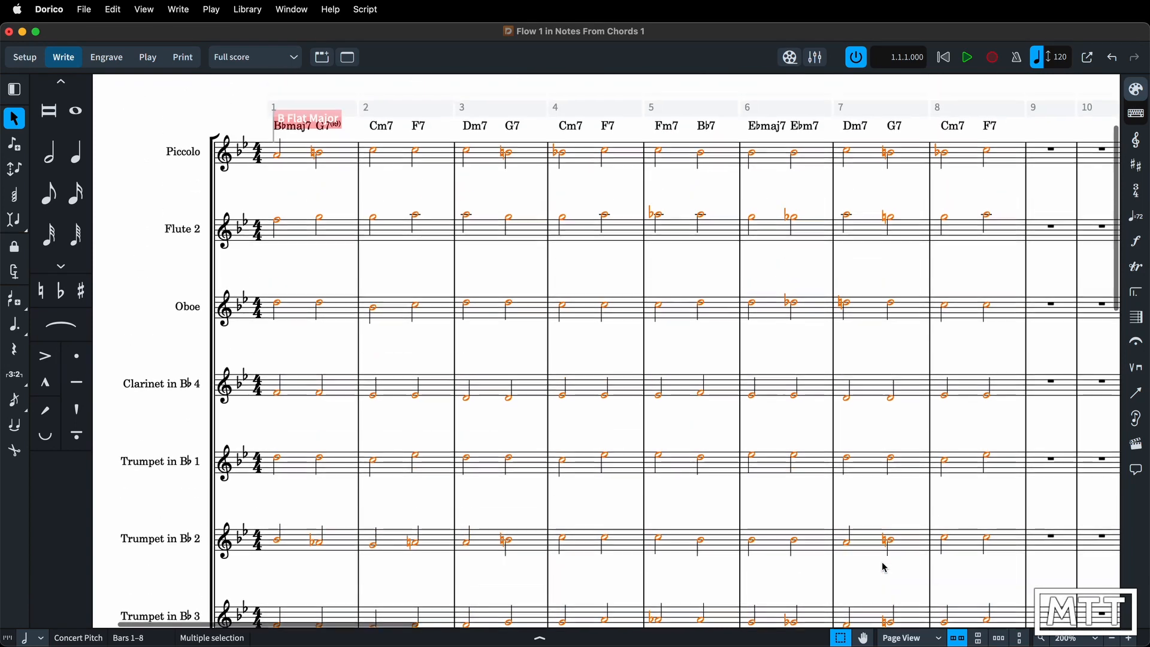
pyautogui.click(968, 58)
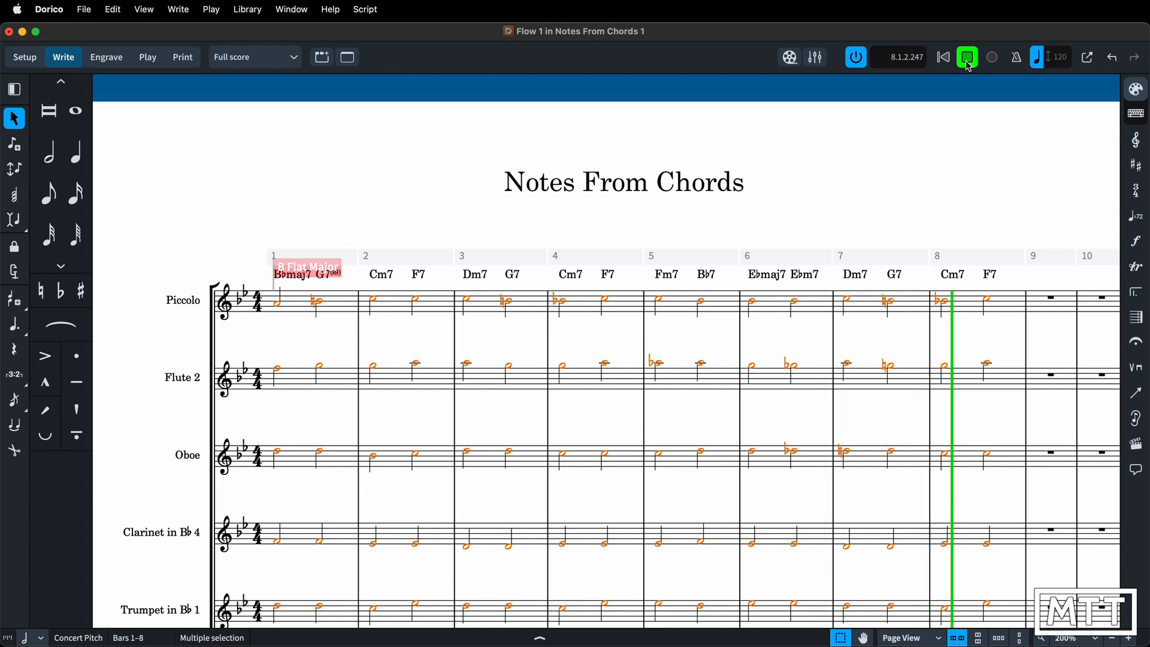
pyautogui.click(968, 58)
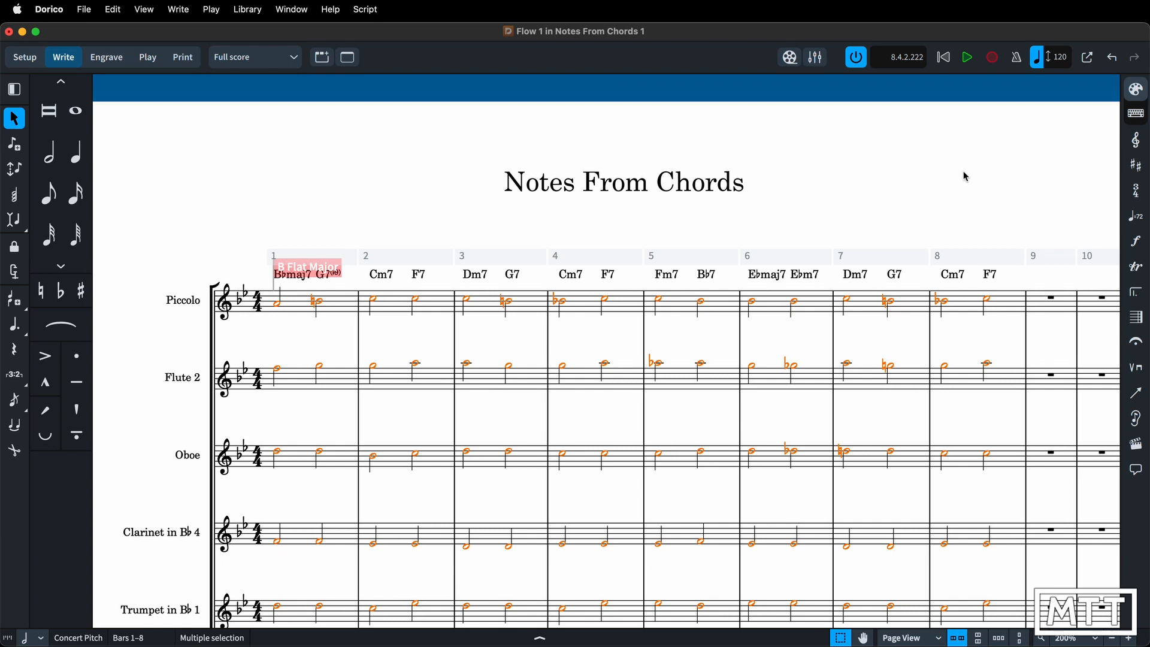
# Clear the note selection and open the Guitar part layout.
pyautogui.scroll(-3, 966, 345)
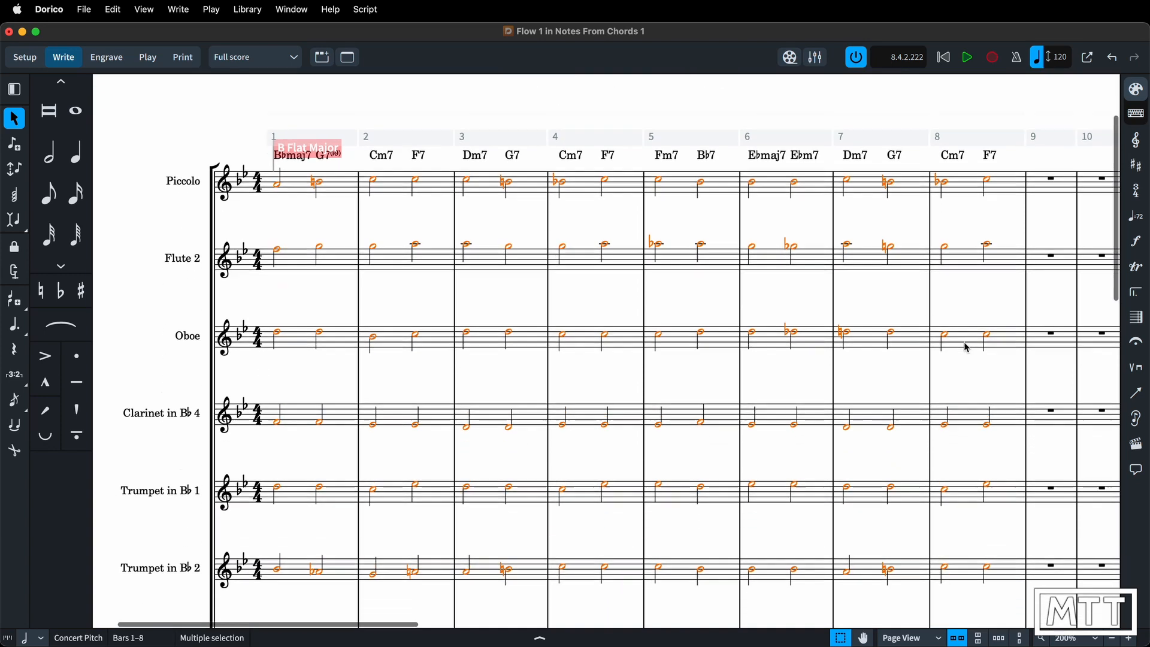
pyautogui.scroll(-15, 967, 346)
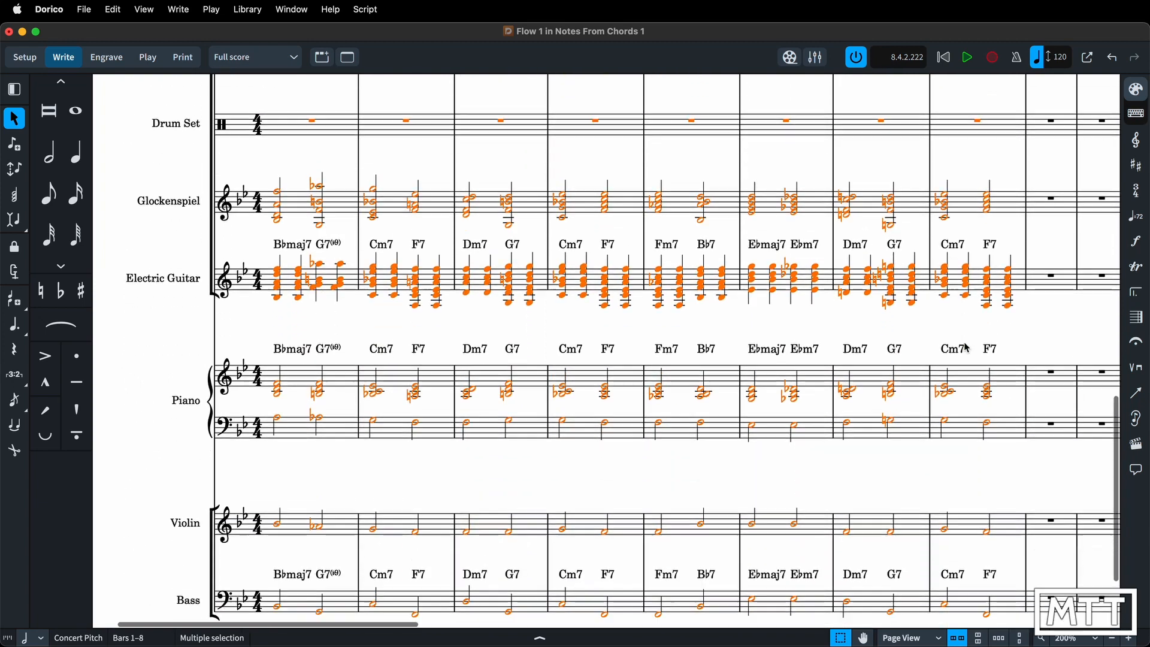
pyautogui.scroll(-2, 967, 347)
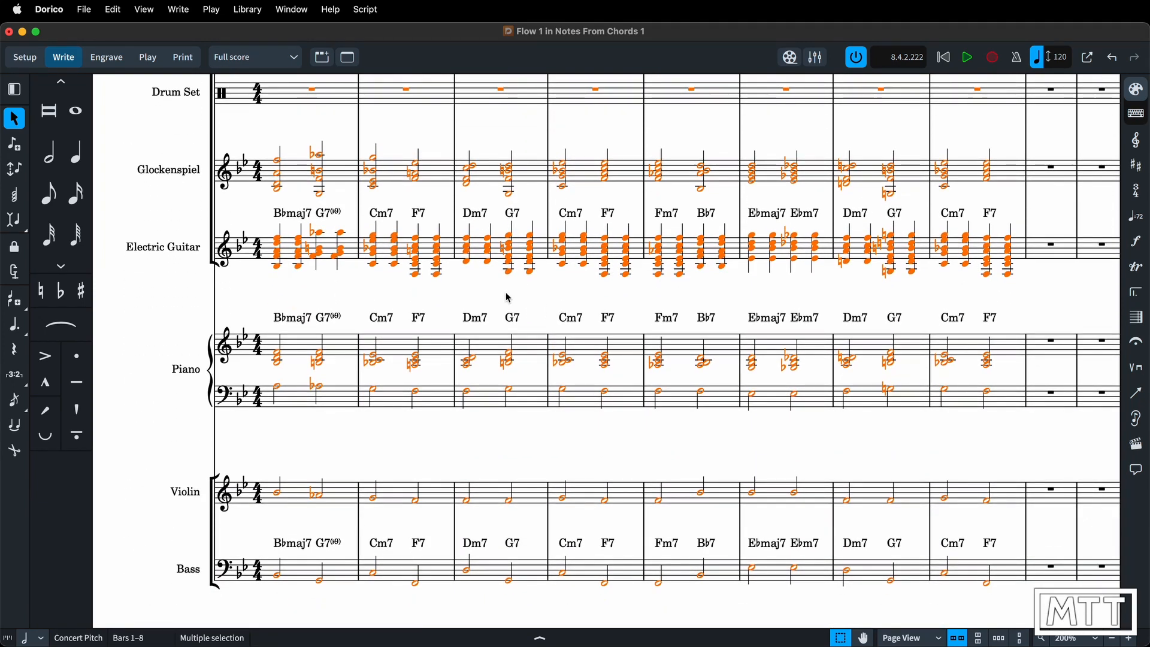
pyautogui.press('Escape')
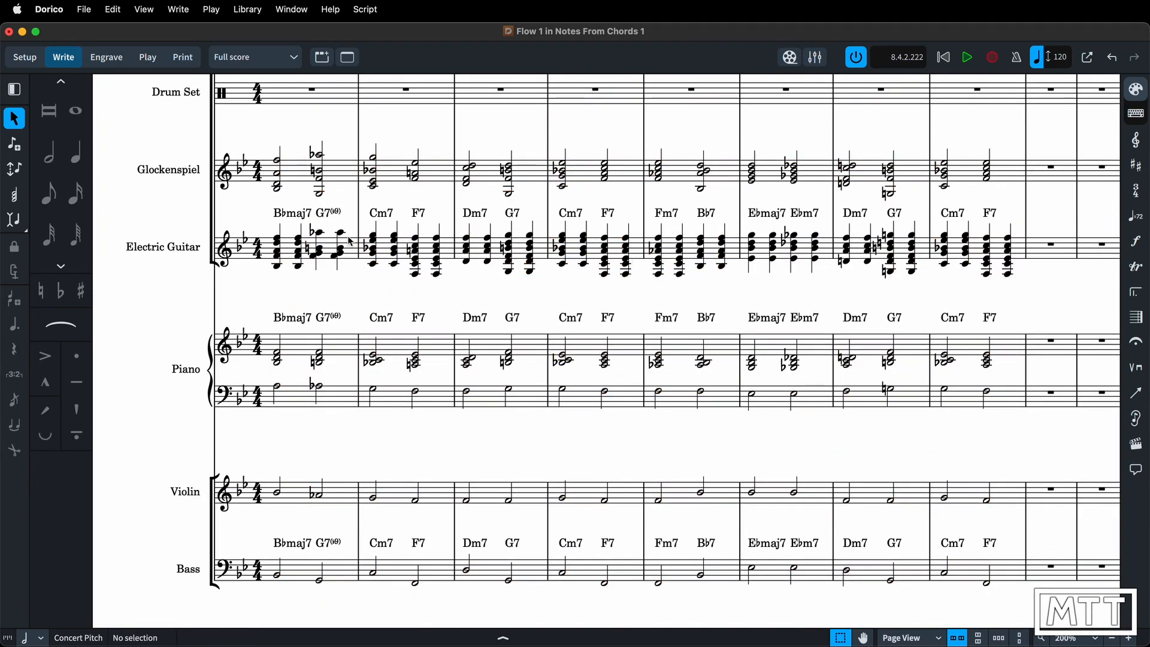
pyautogui.click(294, 62)
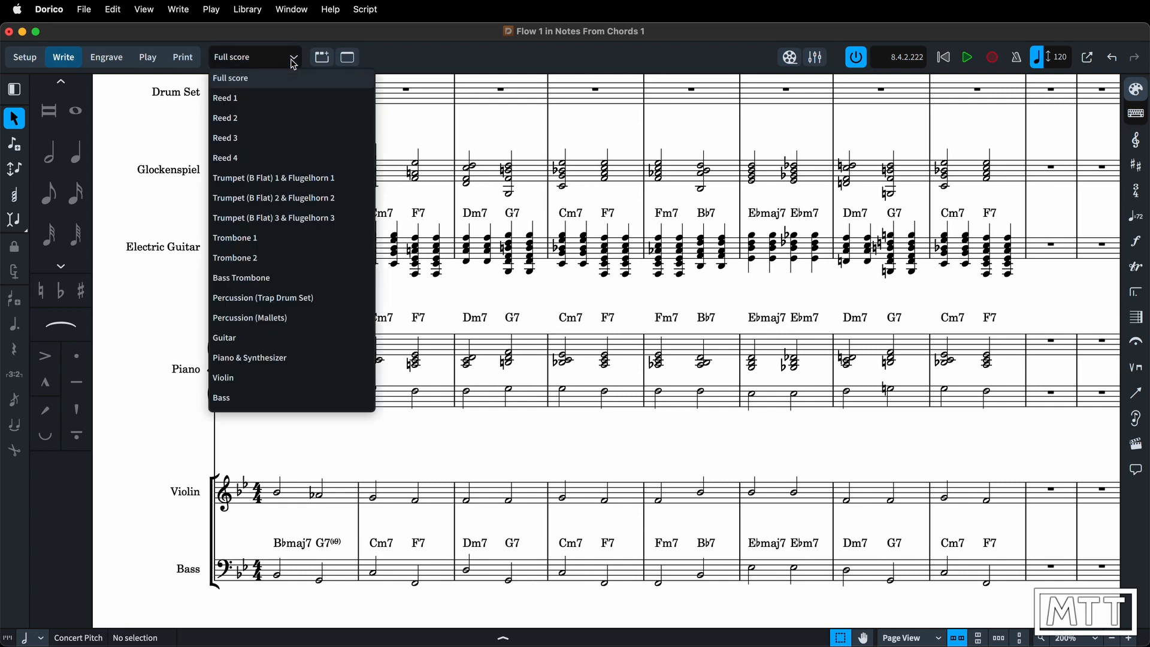
pyautogui.click(293, 347)
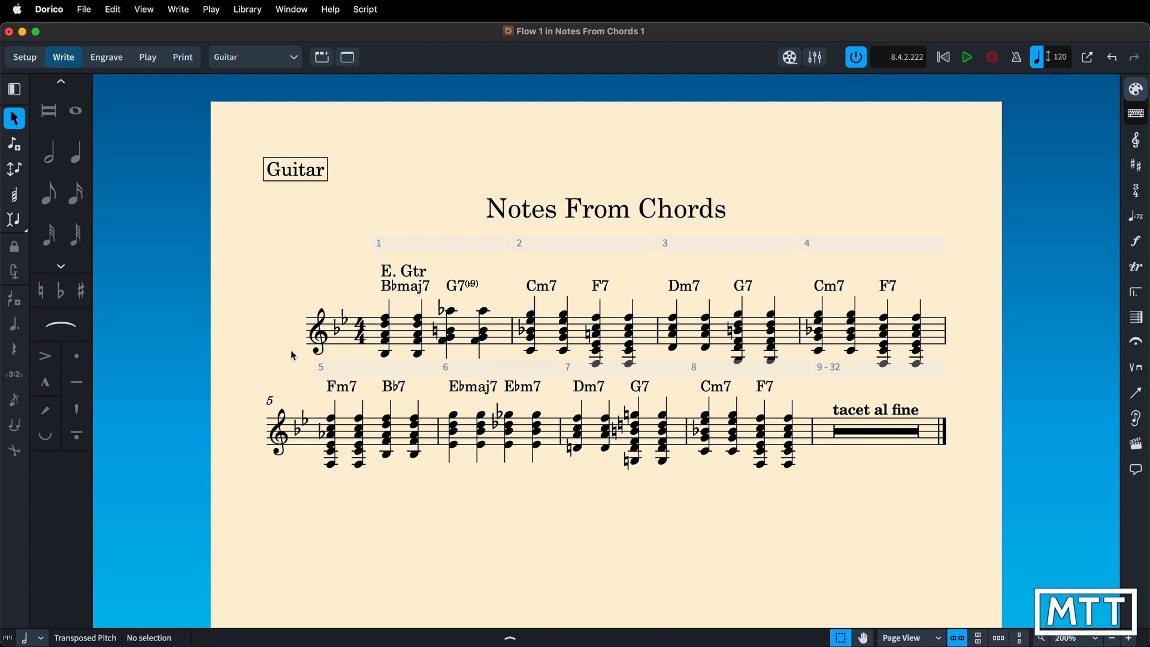
# In Setup mode, show chord diagrams for the Guitar player using standard guitar tuning and check them in the part.
pyautogui.click(27, 58)
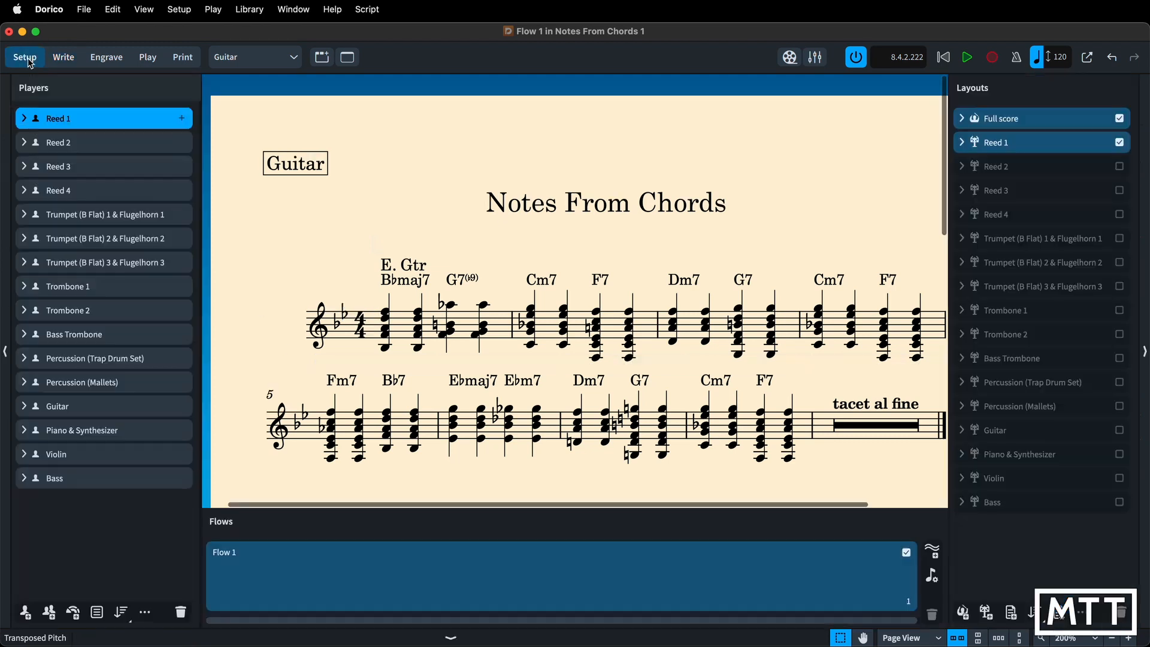
pyautogui.click(117, 407)
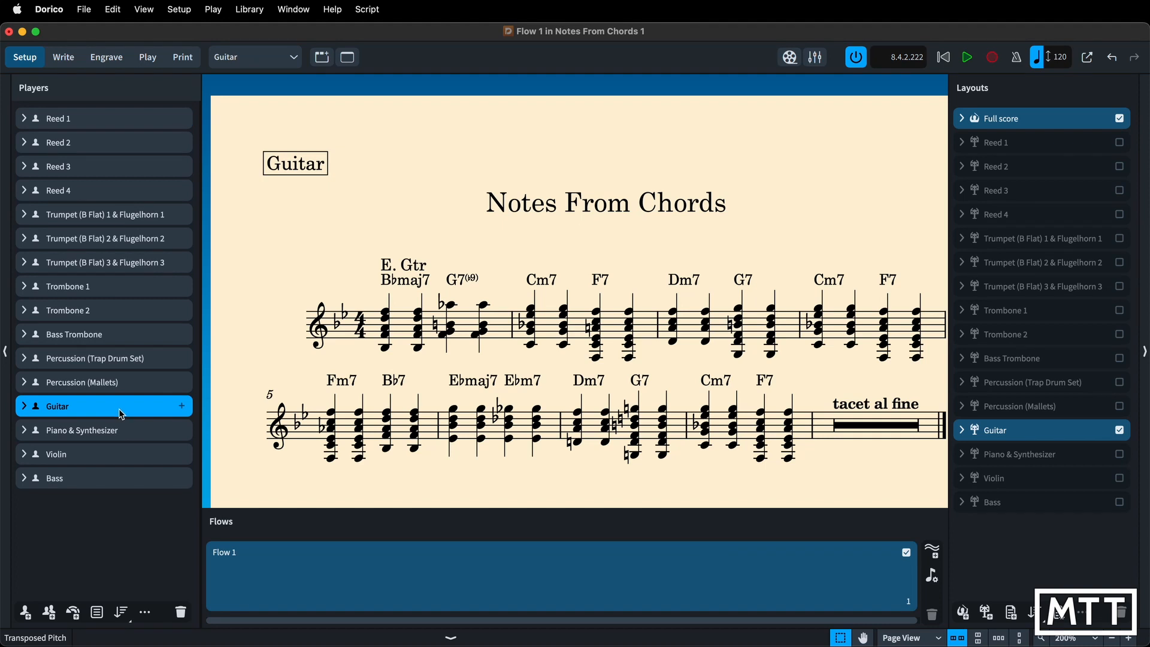
pyautogui.rightClick(118, 410)
pyautogui.moveTo(214, 561)
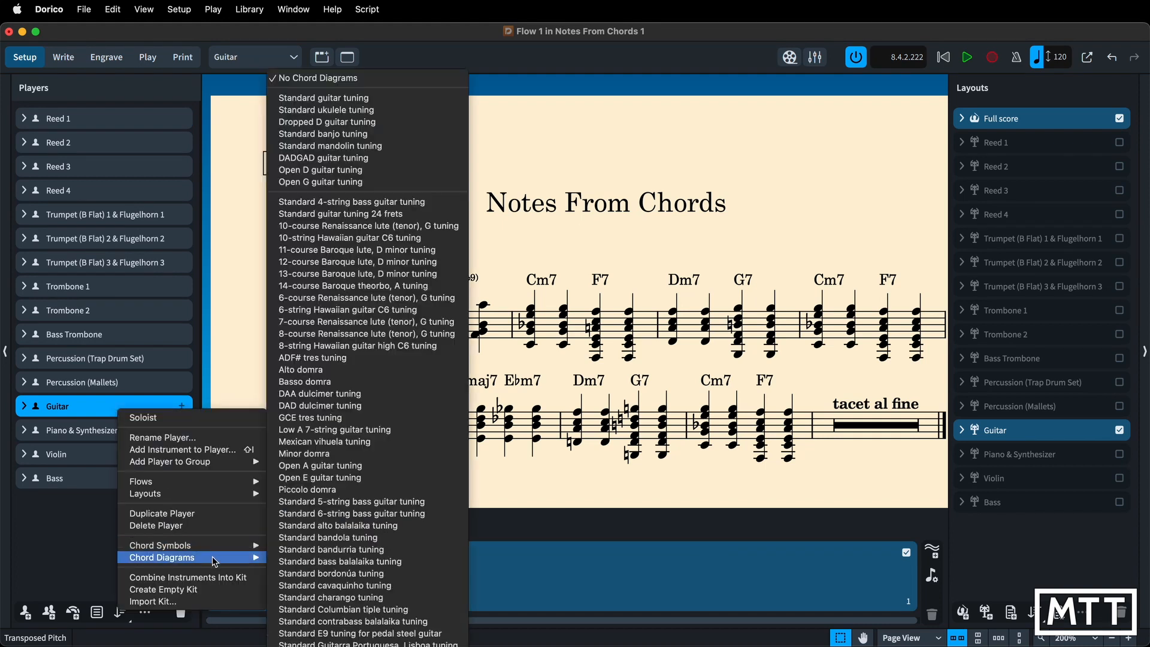
pyautogui.click(352, 98)
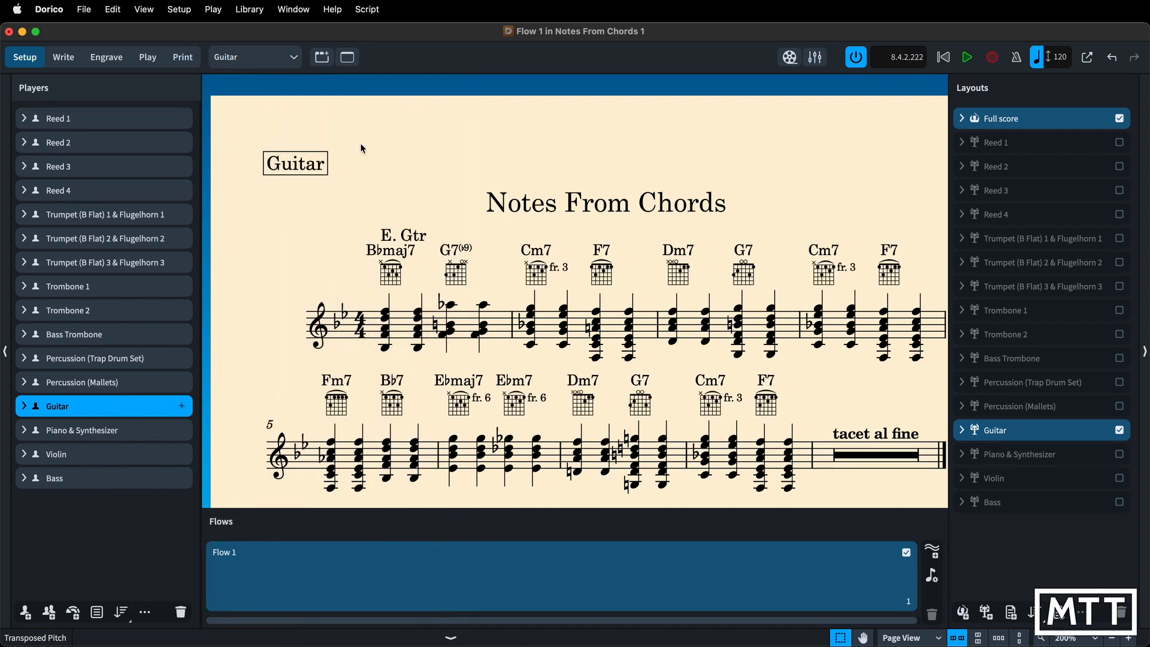
pyautogui.scroll(-2, 395, 231)
pyautogui.scroll(-3, 394, 230)
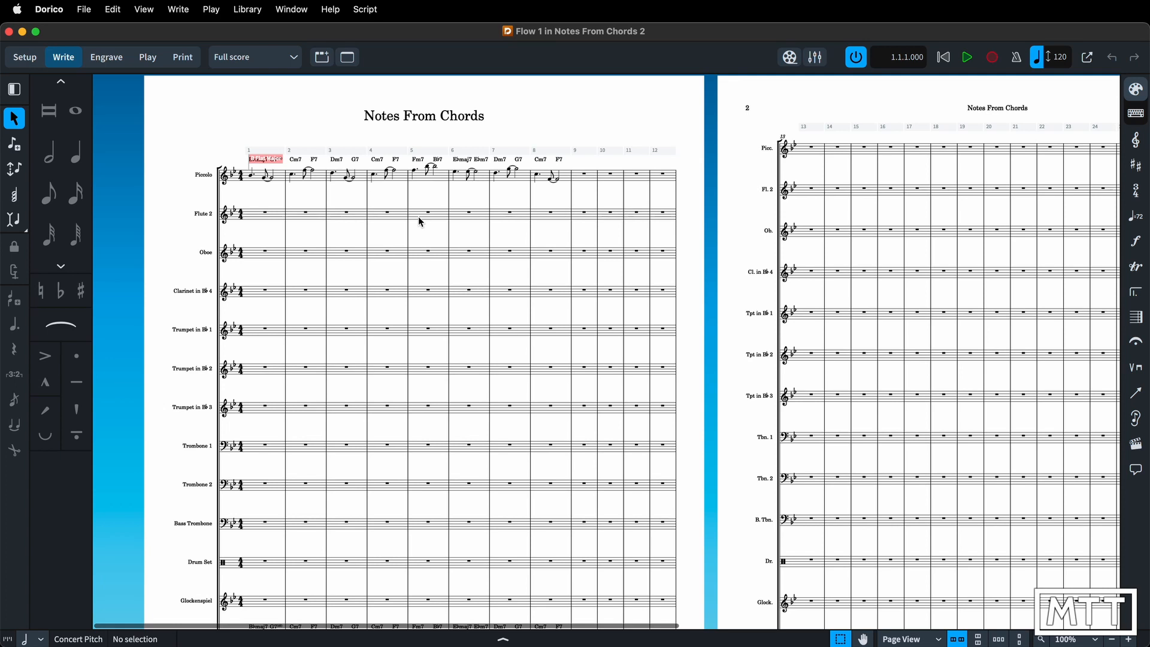
# In the Notes From Chords 2 full score, select bars 1 to 8 on all staves from the Piccolo down to the Bass.
pyautogui.click(252, 175)
pyautogui.scroll(-5, 441, 290)
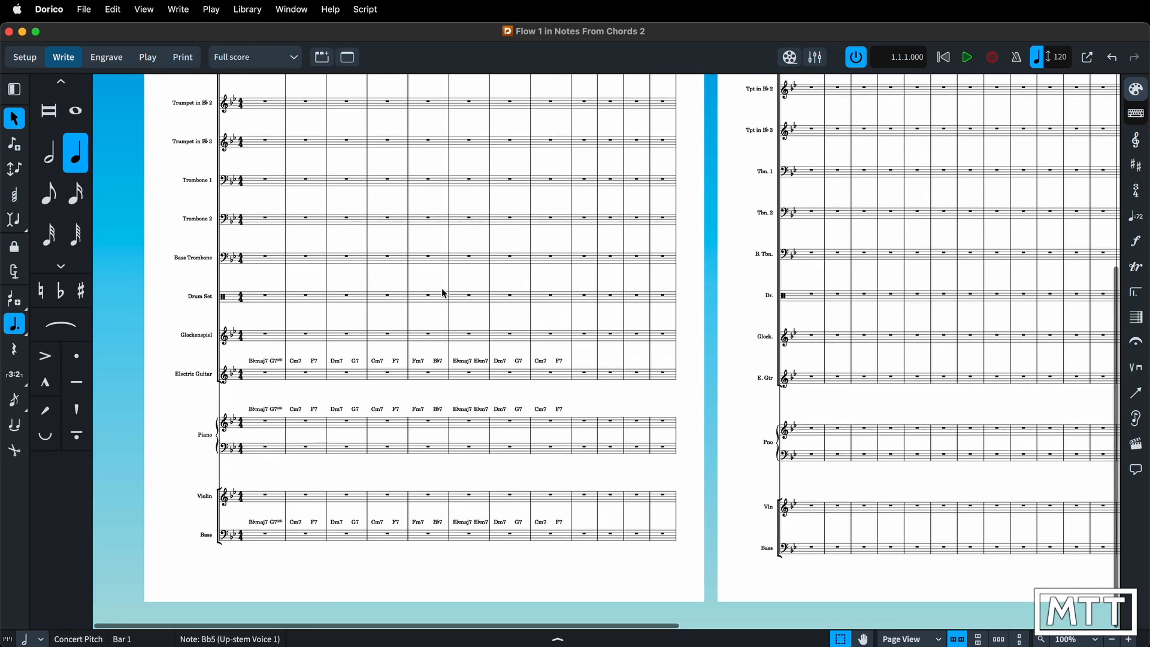
pyautogui.keyDown('shift'); pyautogui.click(552, 537); pyautogui.keyUp('shift')
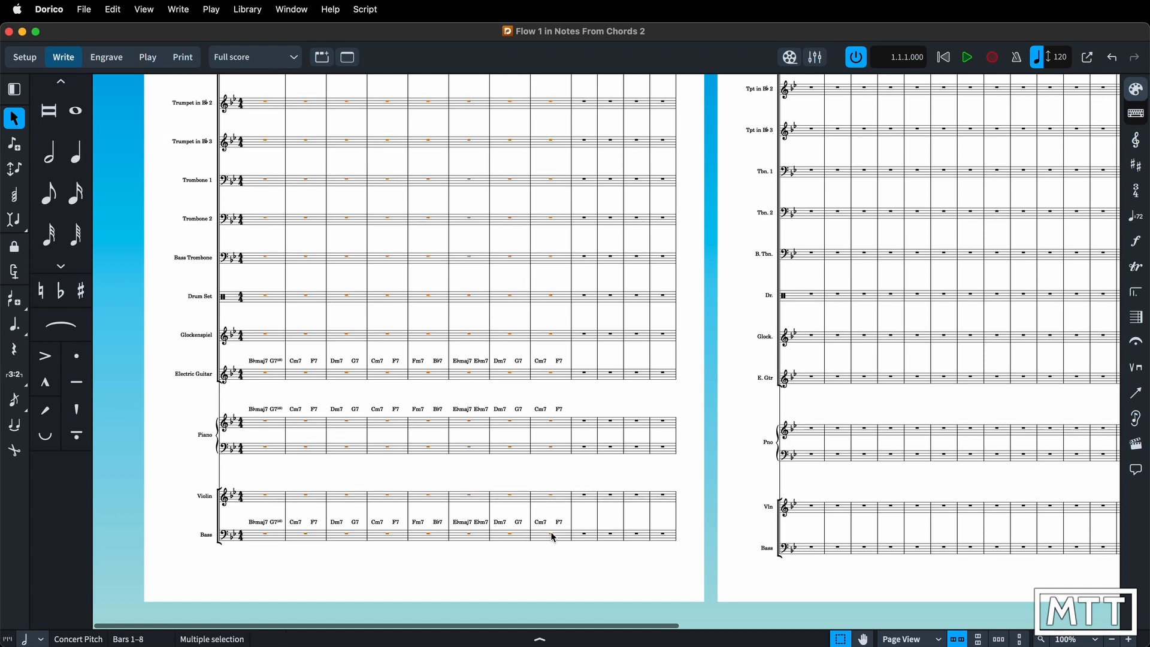
pyautogui.scroll(6, 525, 373)
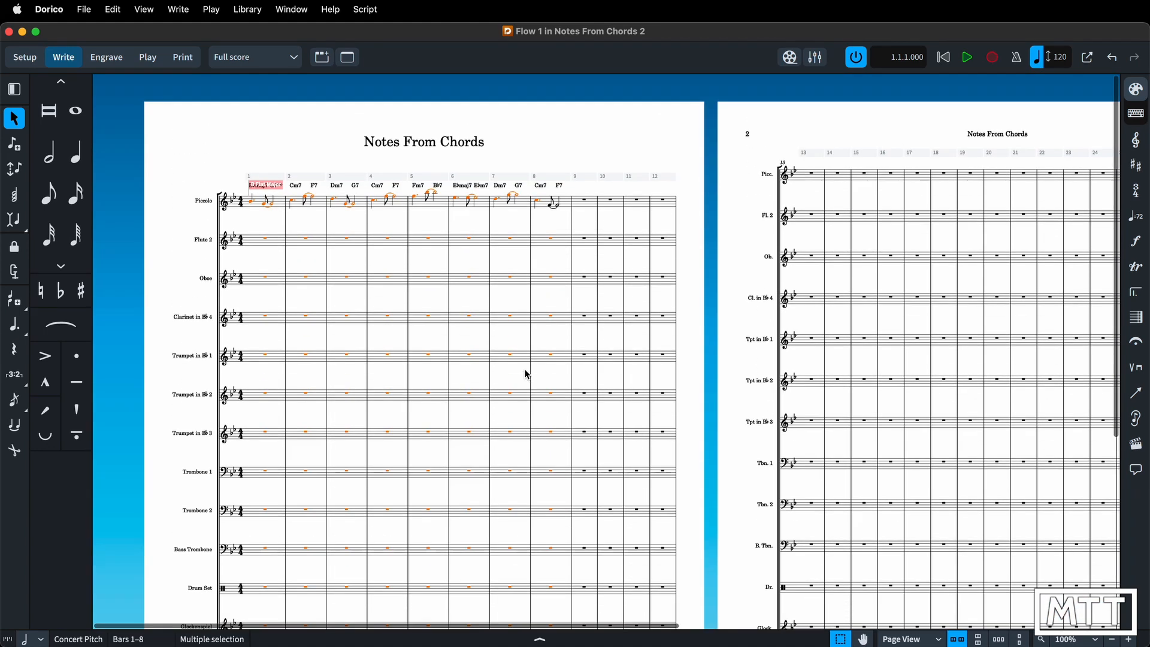
# Start generating notes from the chord symbols in the selection, using the existing rhythm where possible with Piccolo as the source instrument.
pyautogui.click(113, 9)
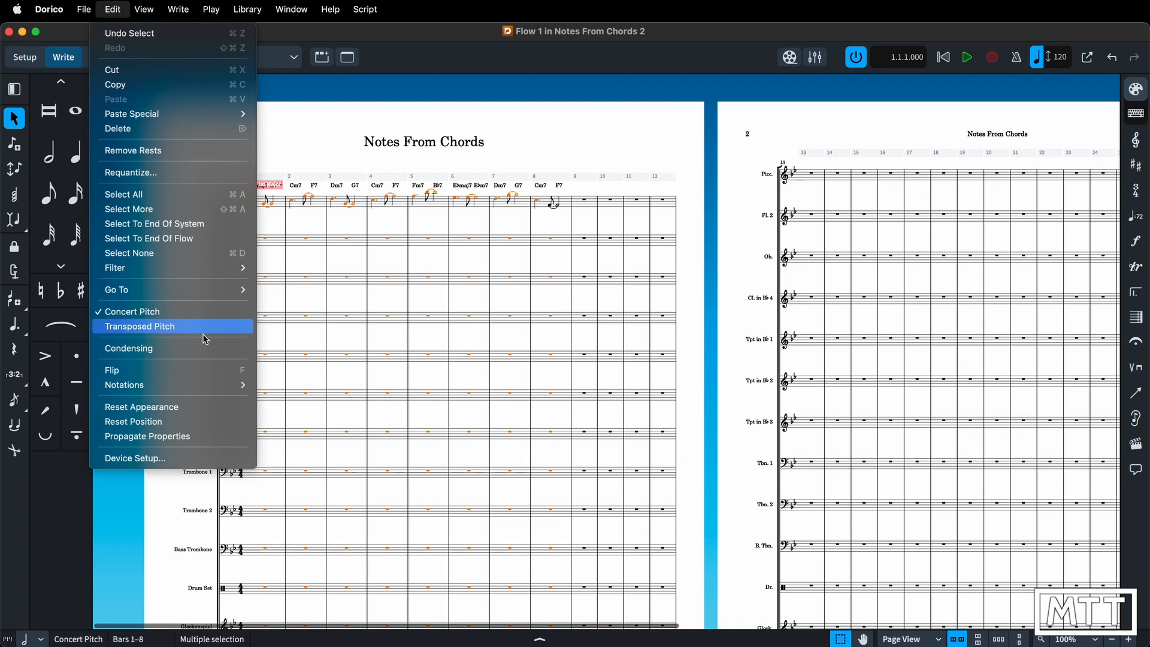
pyautogui.moveTo(222, 386)
pyautogui.moveTo(374, 416)
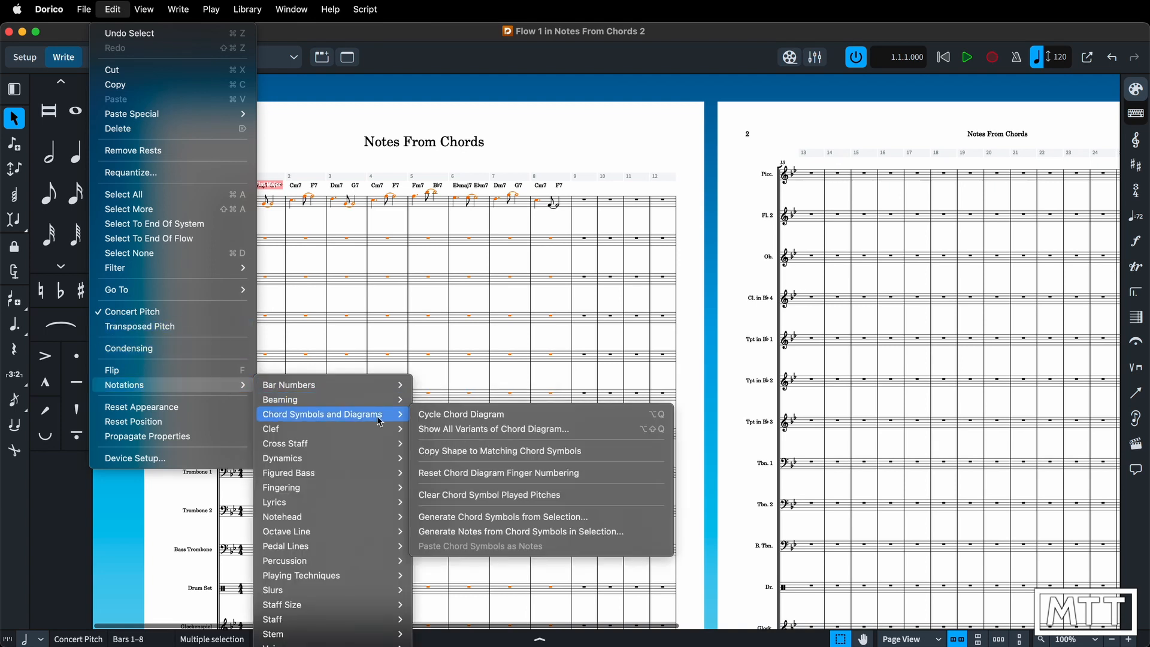
pyautogui.click(513, 532)
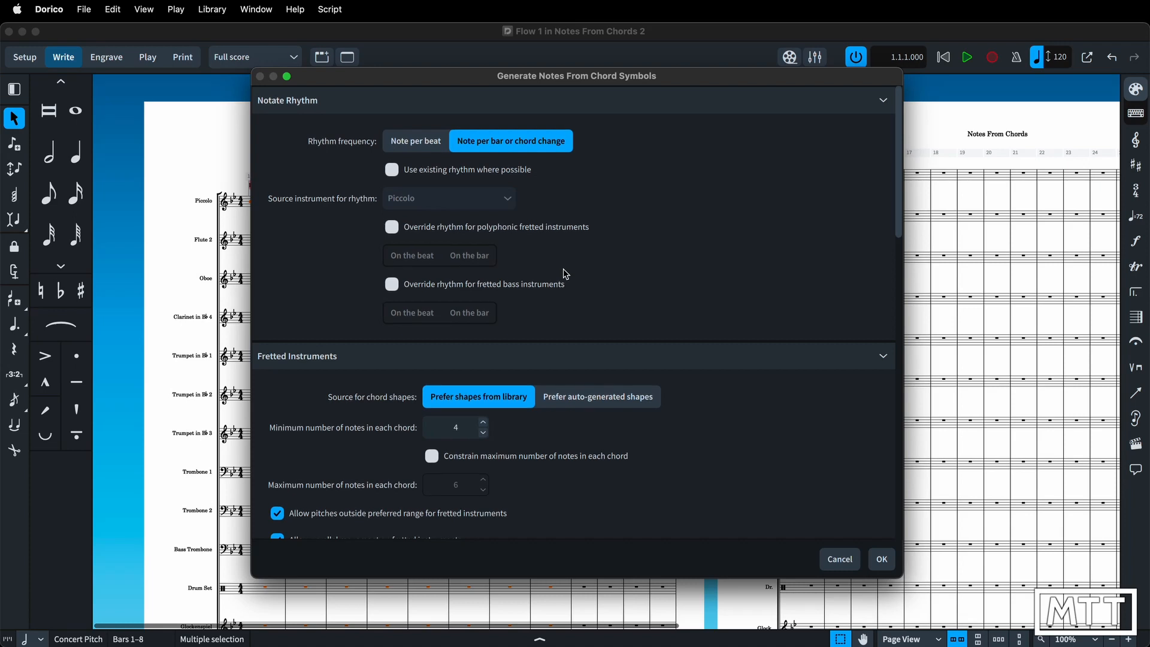
pyautogui.click(393, 172)
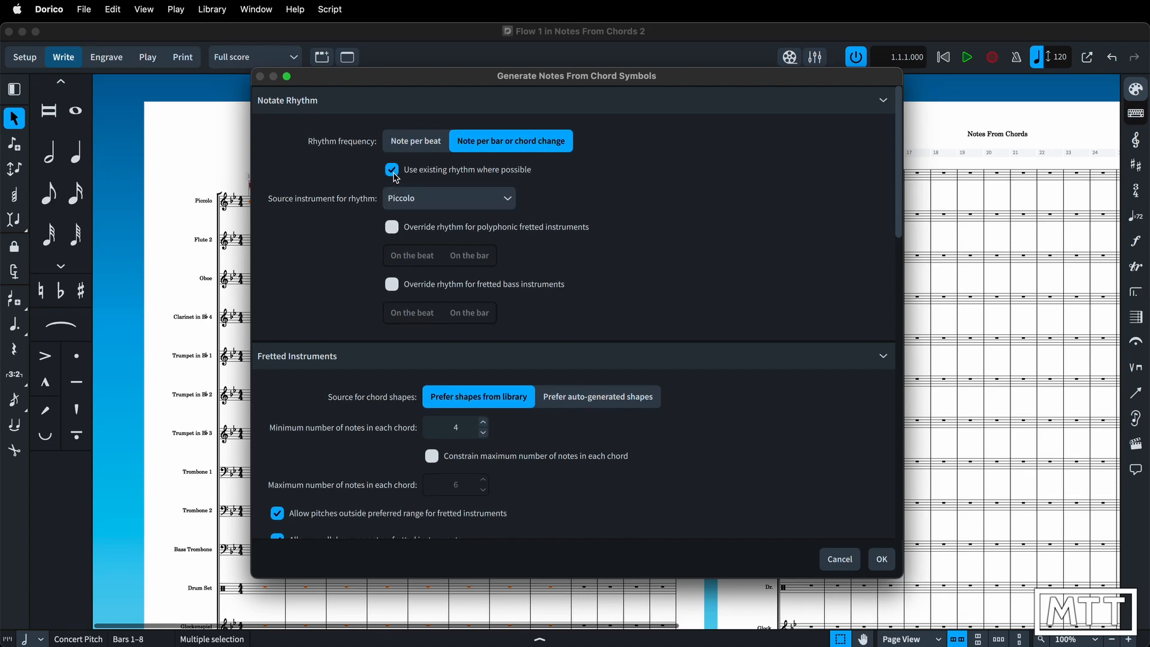
pyautogui.click(455, 203)
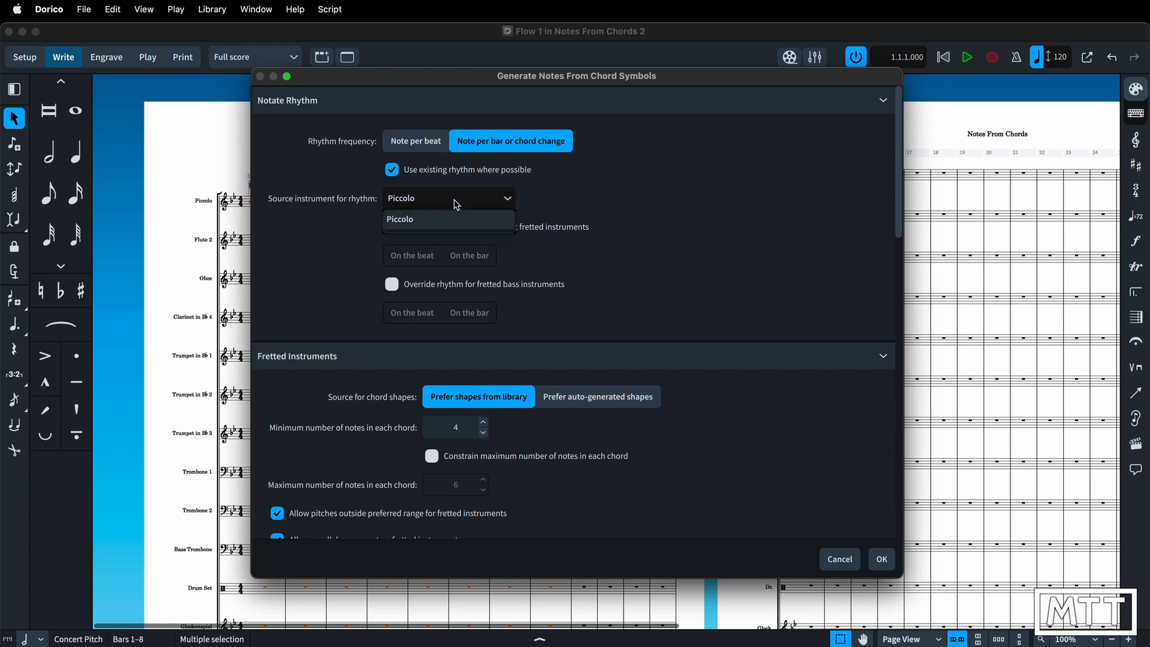
pyautogui.click(421, 226)
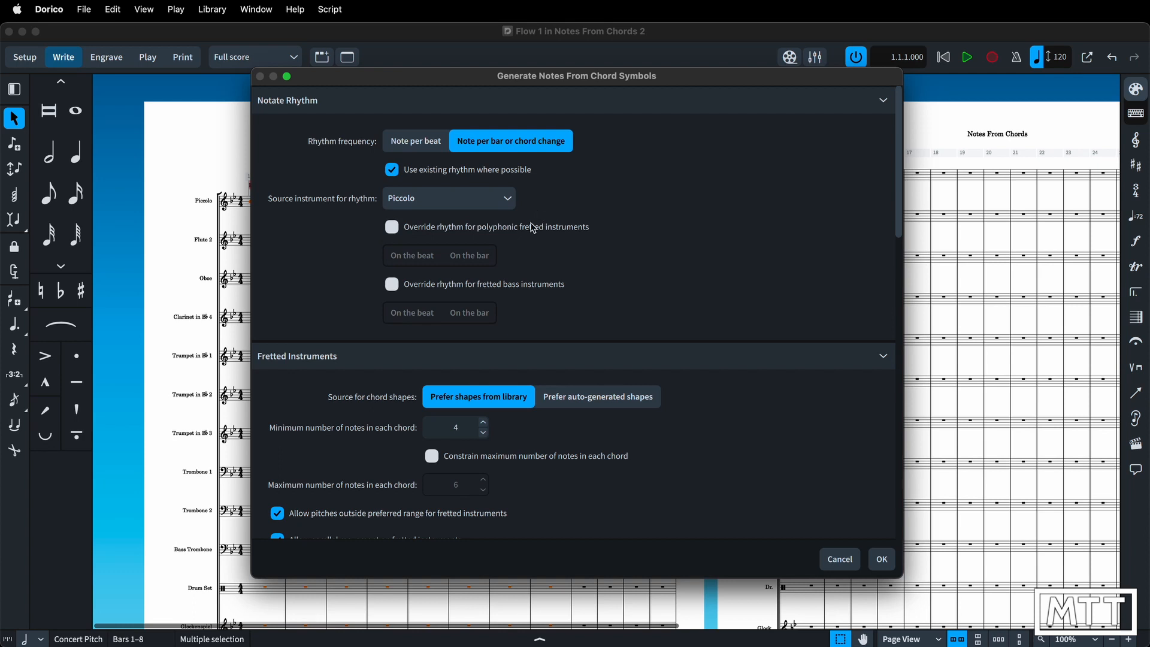
# Override the rhythm for polyphonic fretted instruments and for fretted bass instruments, both set to On the beat.
pyautogui.click(484, 227)
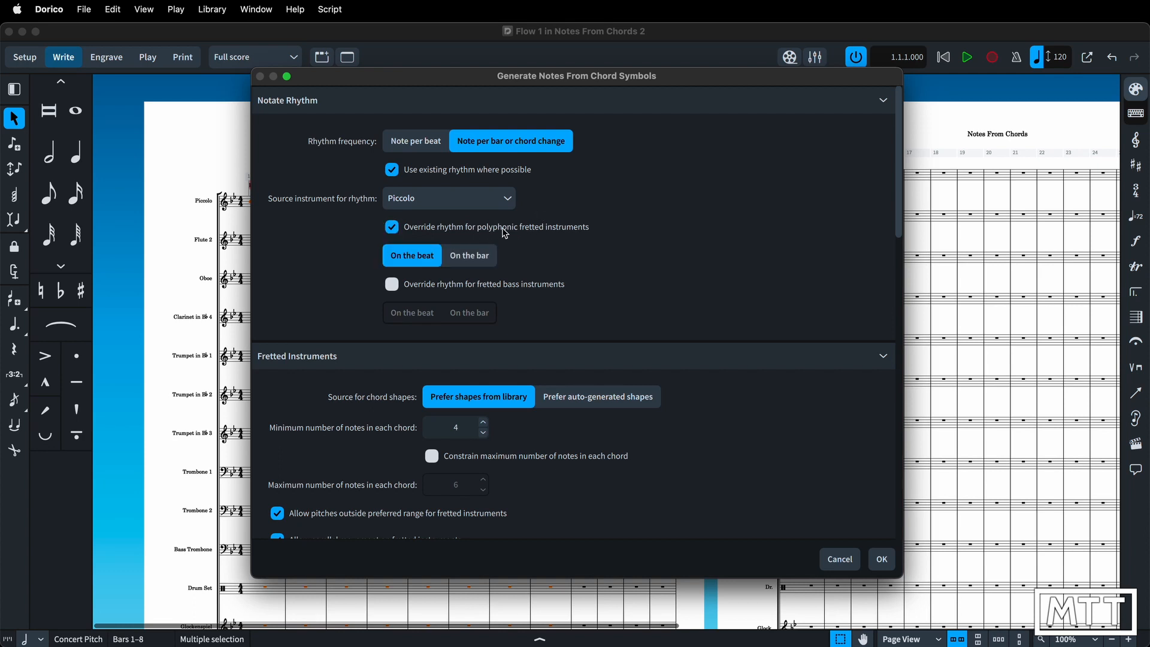
pyautogui.click(392, 285)
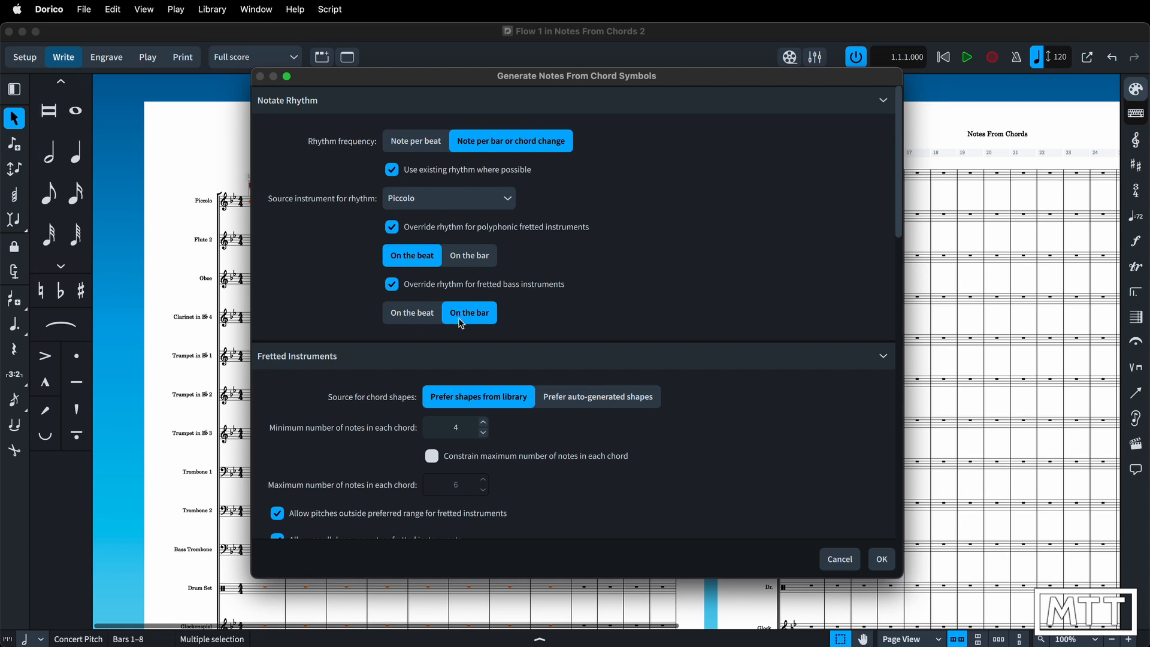
pyautogui.click(422, 319)
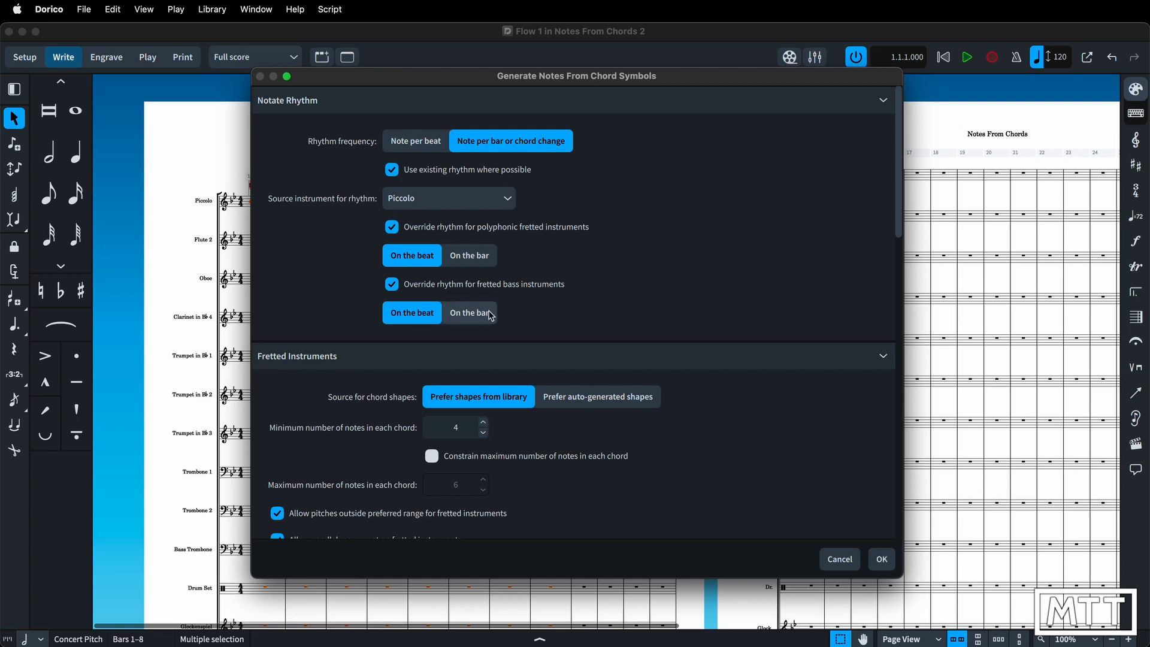
# Look through the remaining voicing, spacing and anticipation options and generate the notes.
pyautogui.scroll(-10, 491, 316)
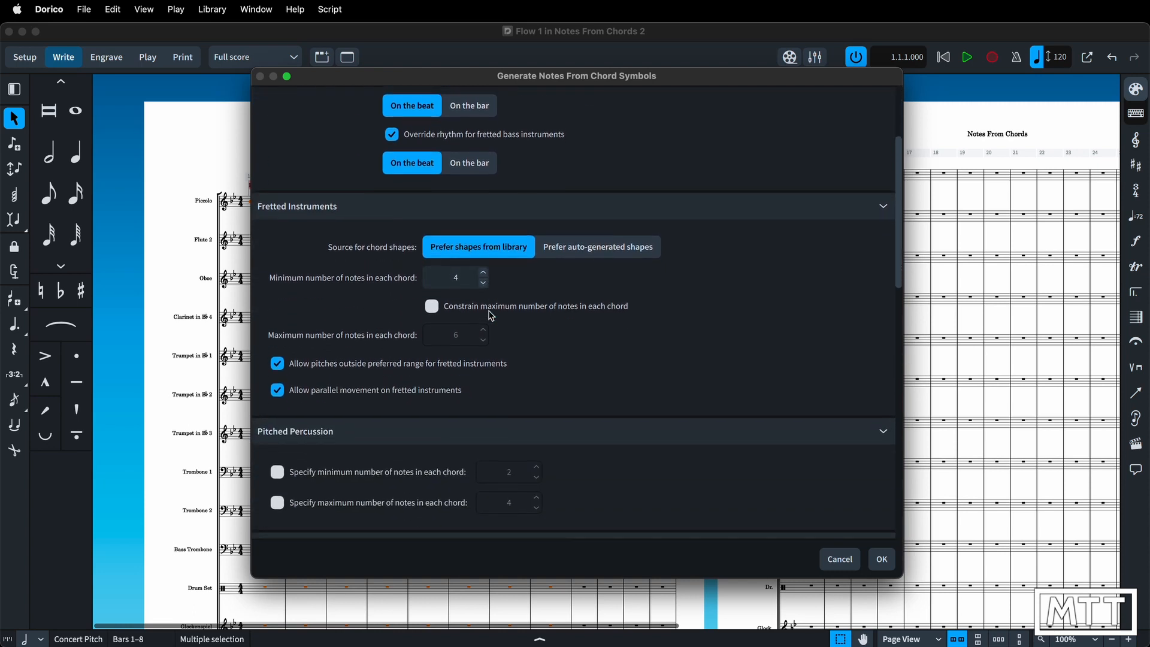
pyautogui.scroll(-5, 491, 317)
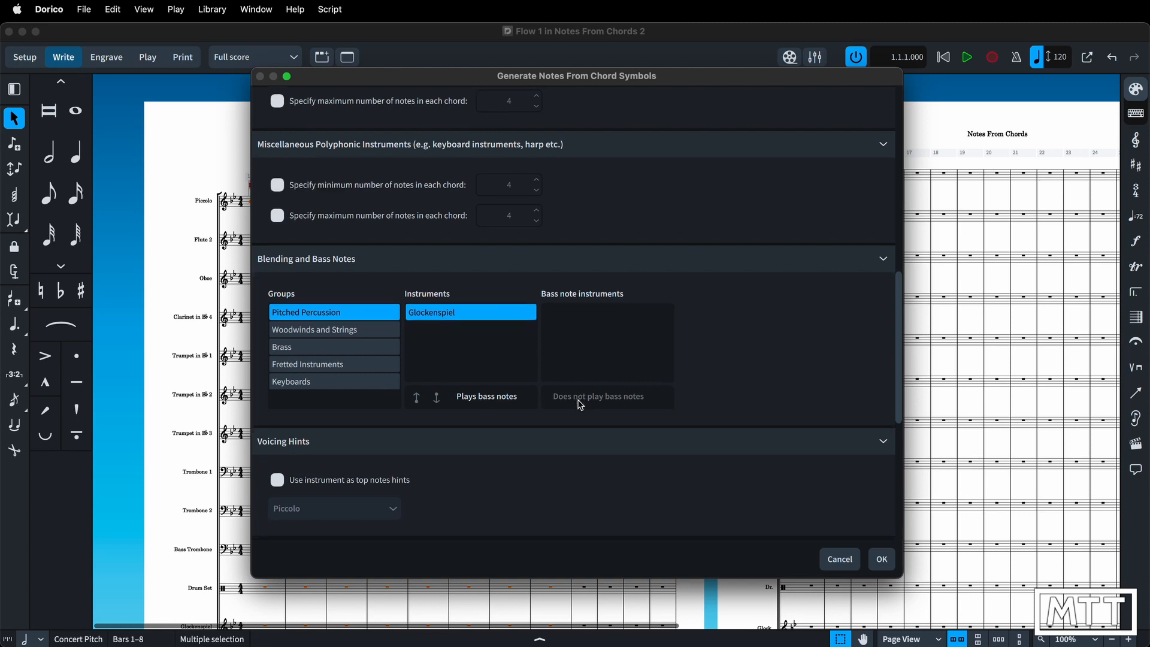
pyautogui.scroll(-6, 578, 401)
pyautogui.scroll(-4, 580, 405)
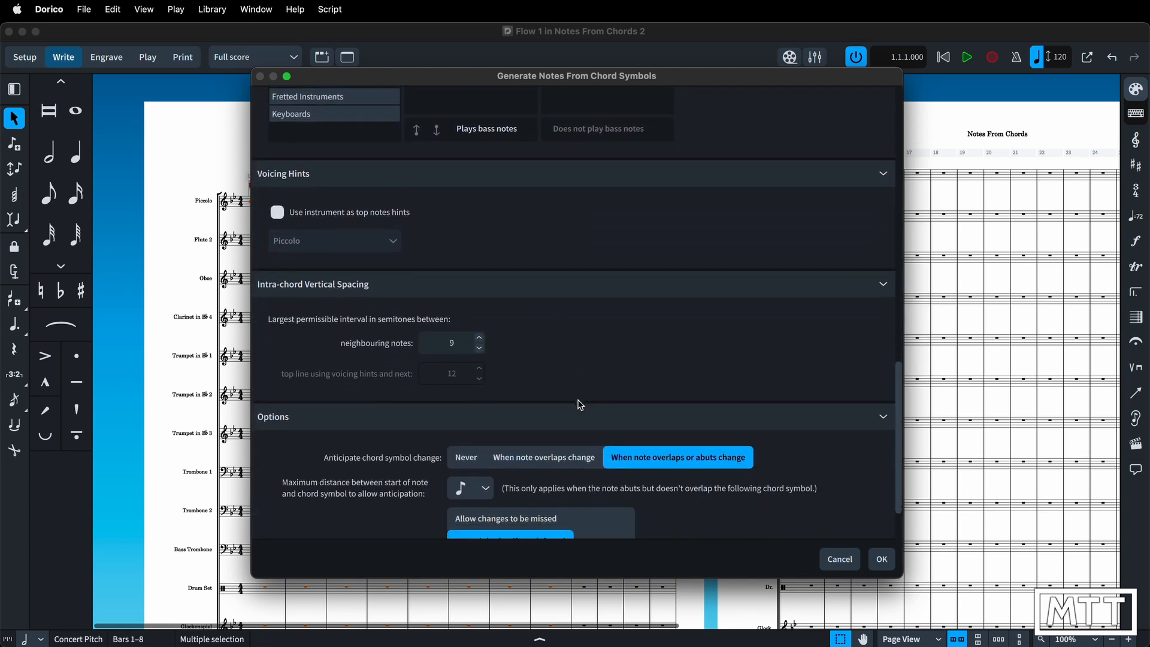
pyautogui.scroll(-2, 580, 405)
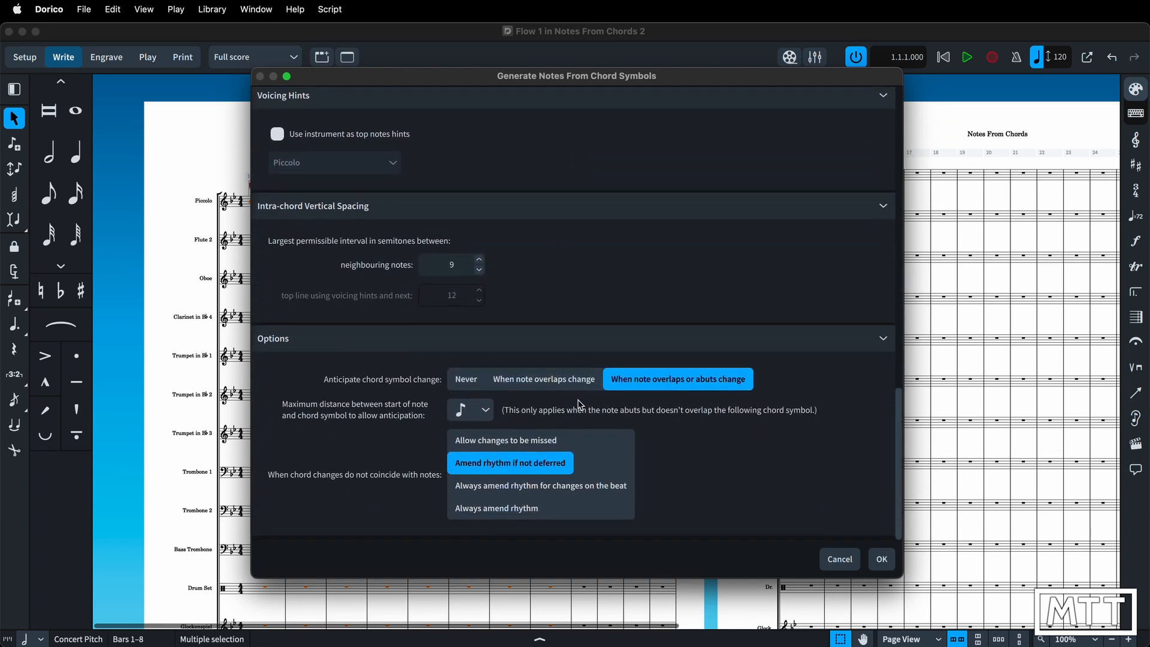
pyautogui.click(879, 560)
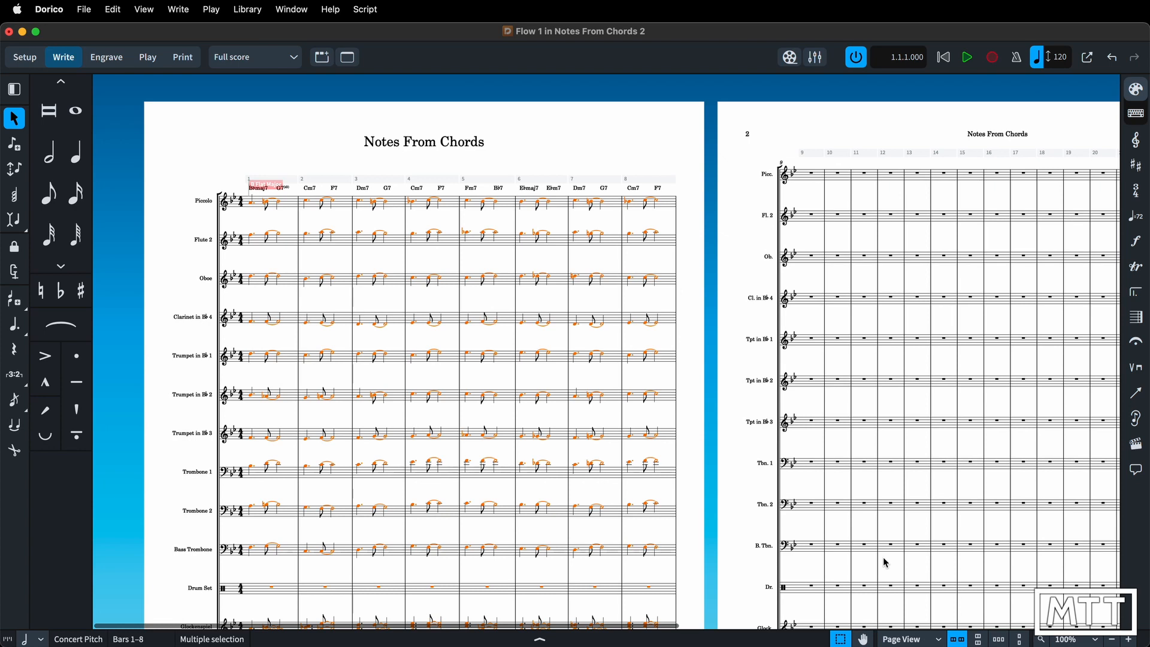
# Play back the generated notes in the full score, and listen to the soloed Piano track in Play mode.
pyautogui.click(967, 57)
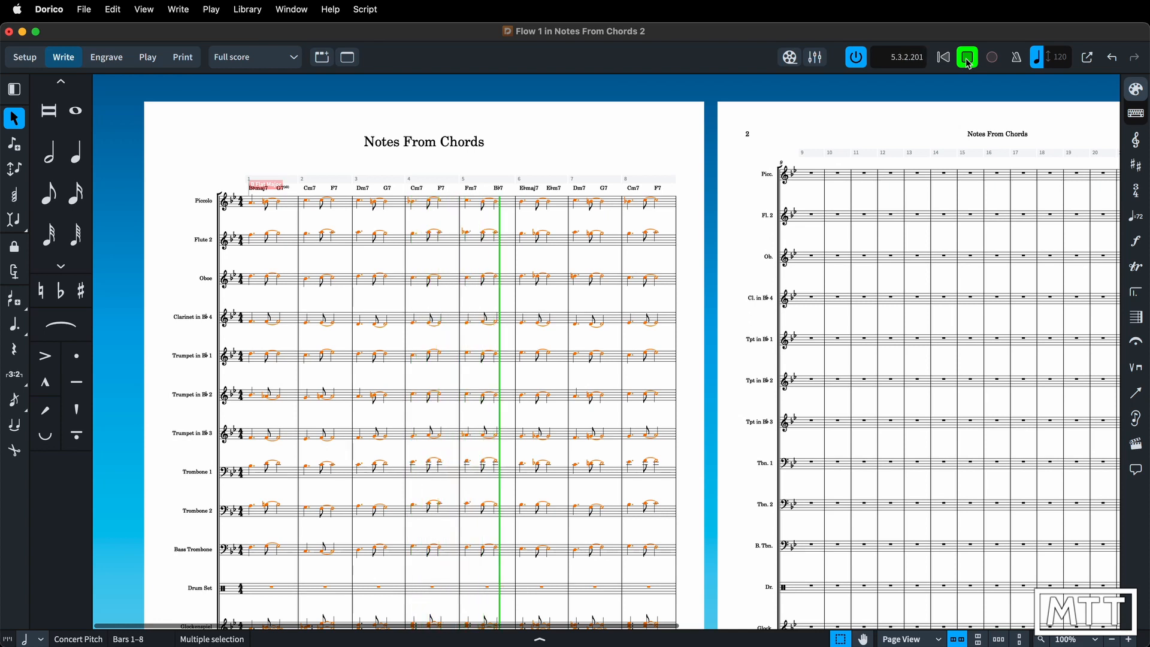
pyautogui.click(968, 58)
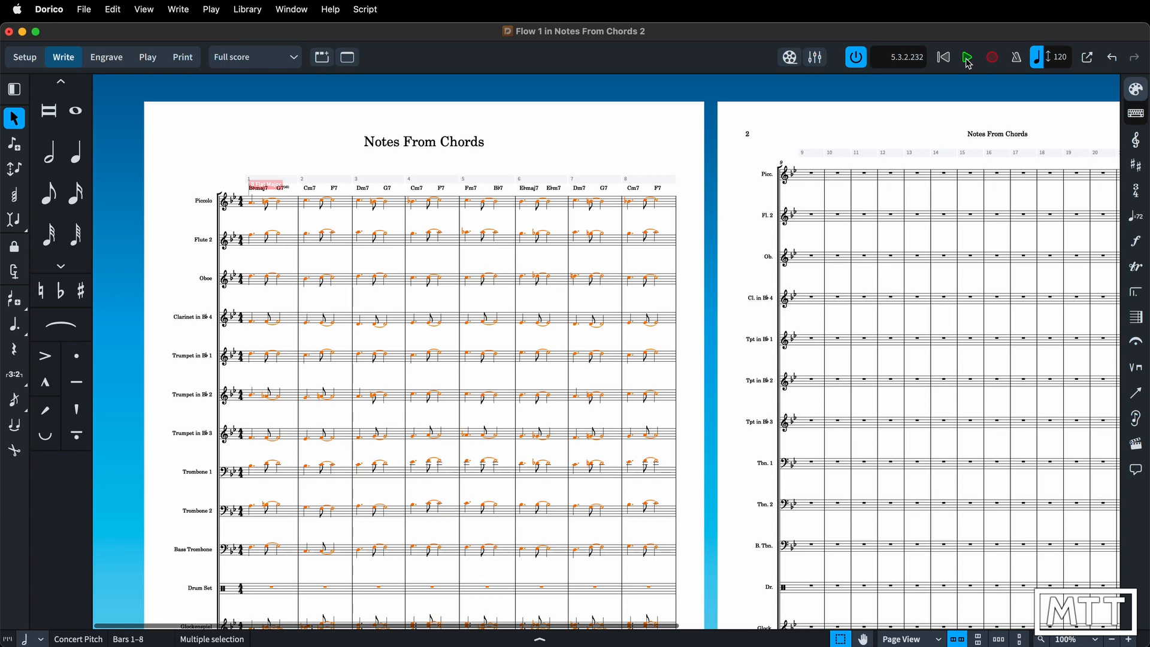
pyautogui.press('super+4')
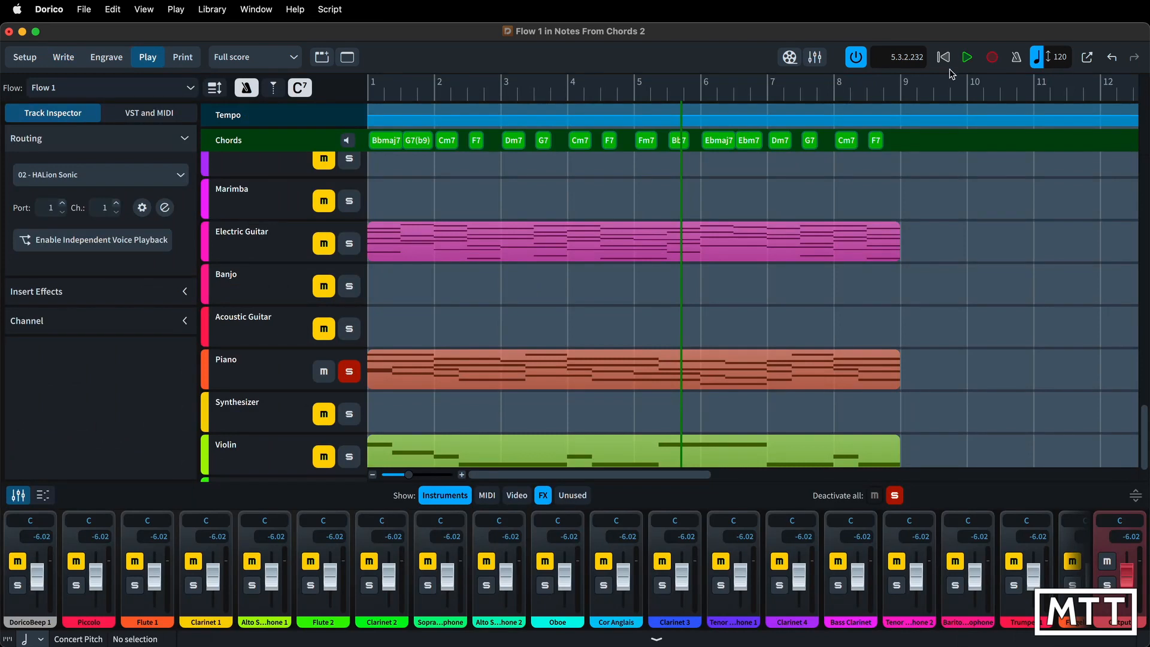
pyautogui.click(967, 57)
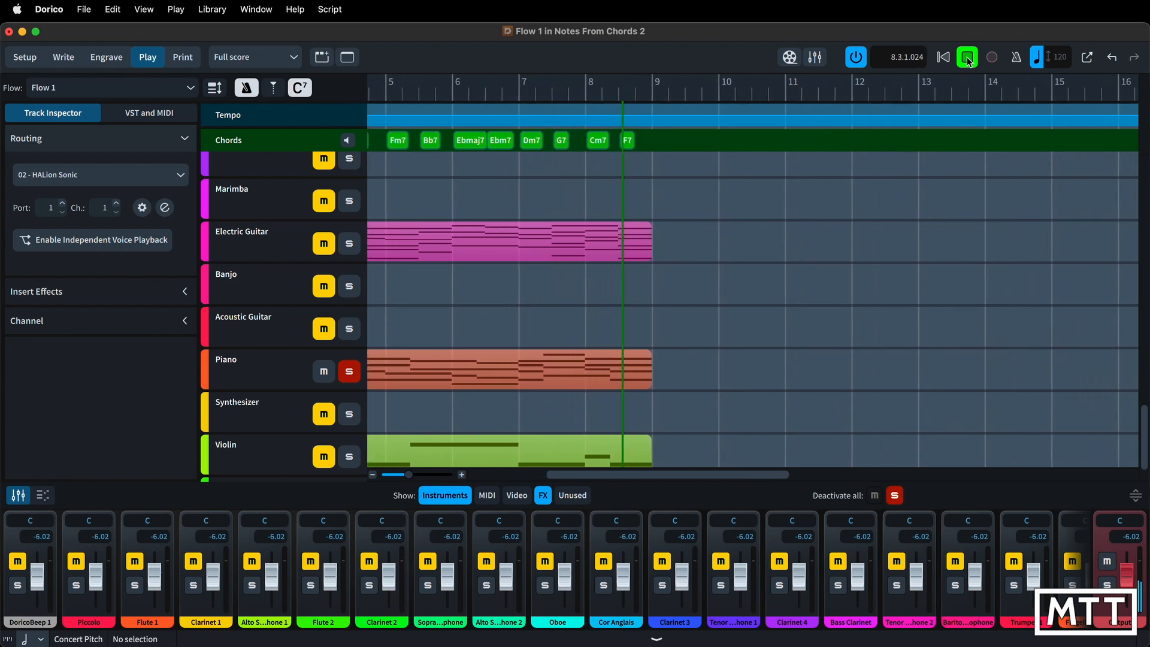
pyautogui.click(968, 57)
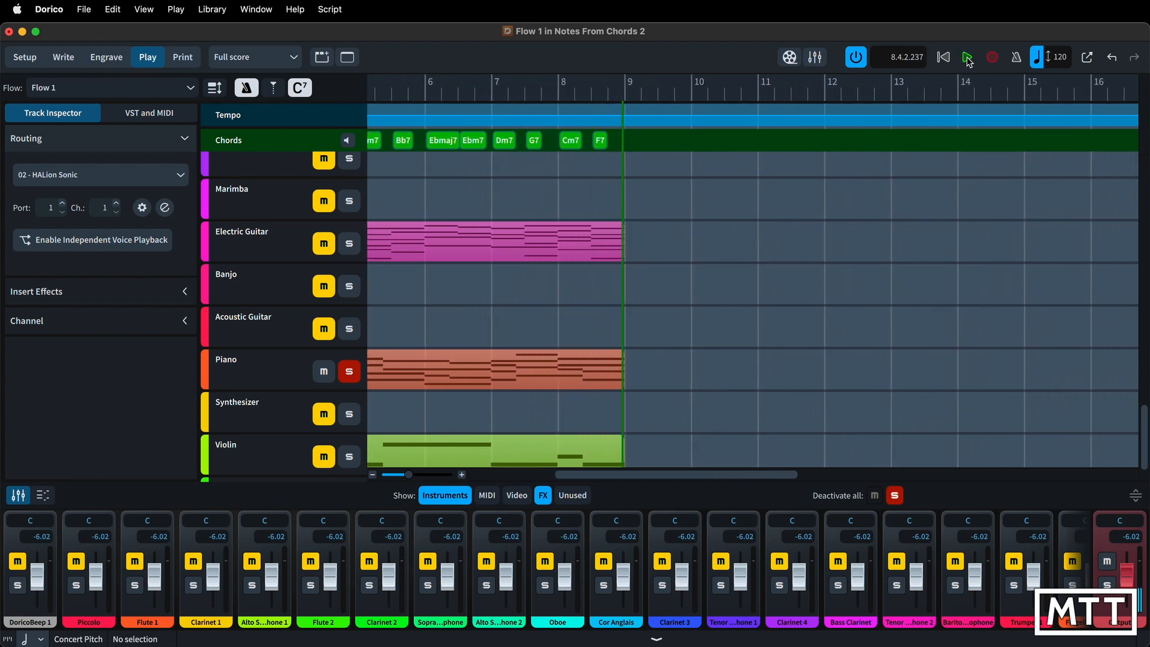
# Move the solo from the Piano to the Glockenspiel track and play it back from the start through bar 8.
pyautogui.click(348, 372)
pyautogui.hscroll(-10, 480, 312)
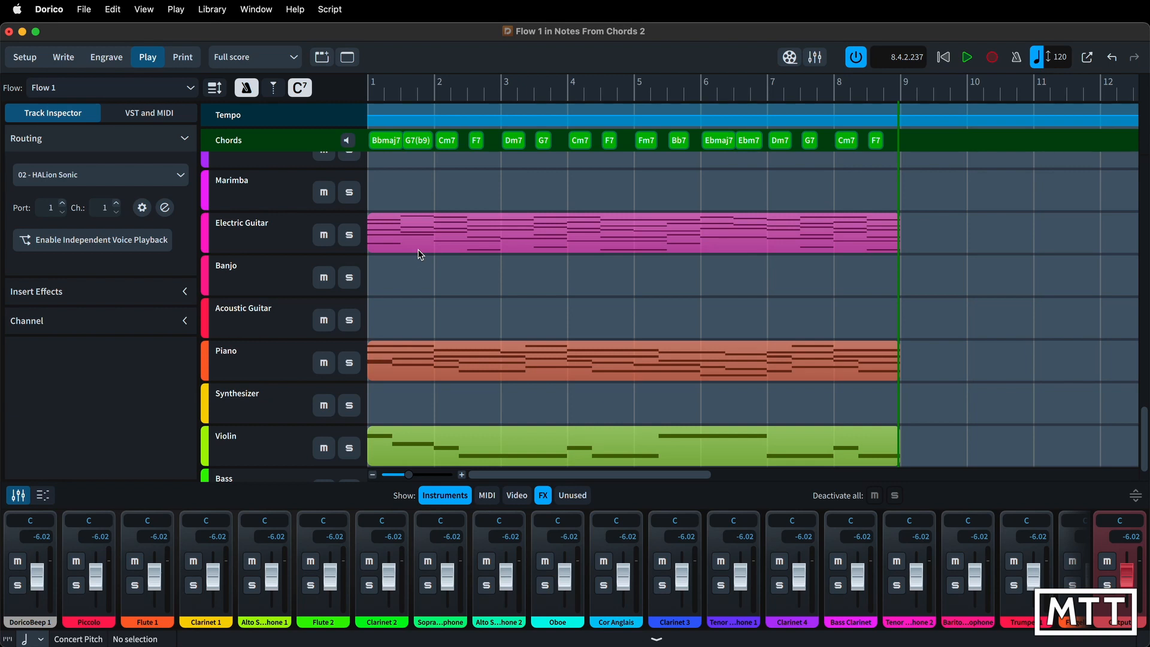
pyautogui.scroll(5, 421, 254)
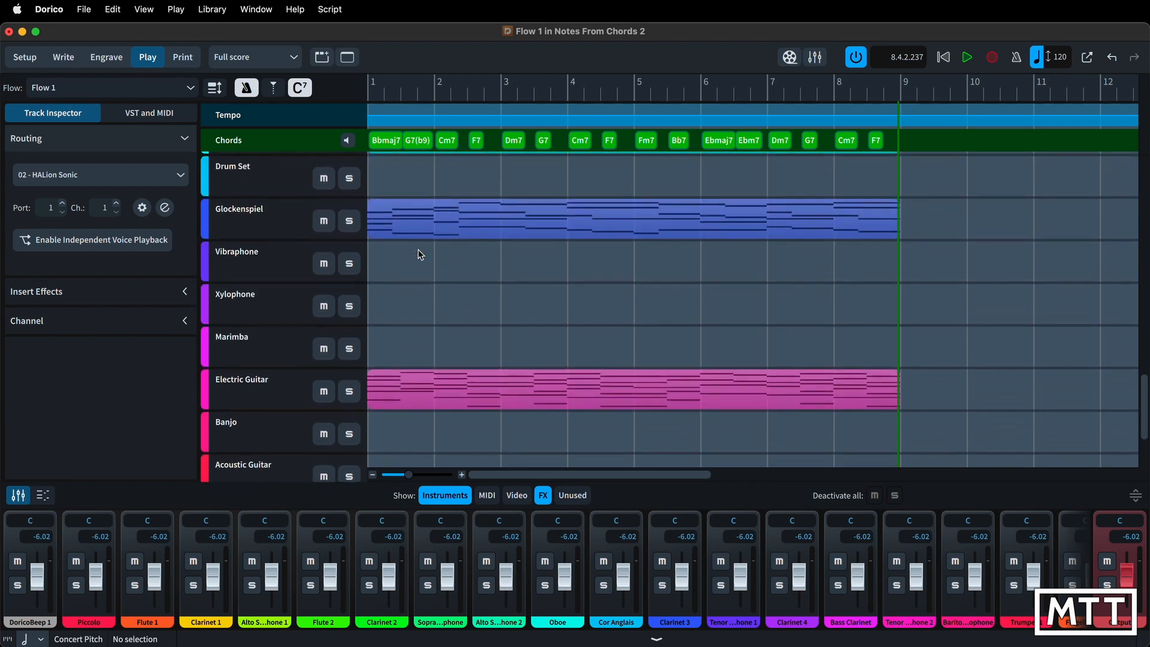
pyautogui.scroll(1, 420, 254)
pyautogui.click(349, 232)
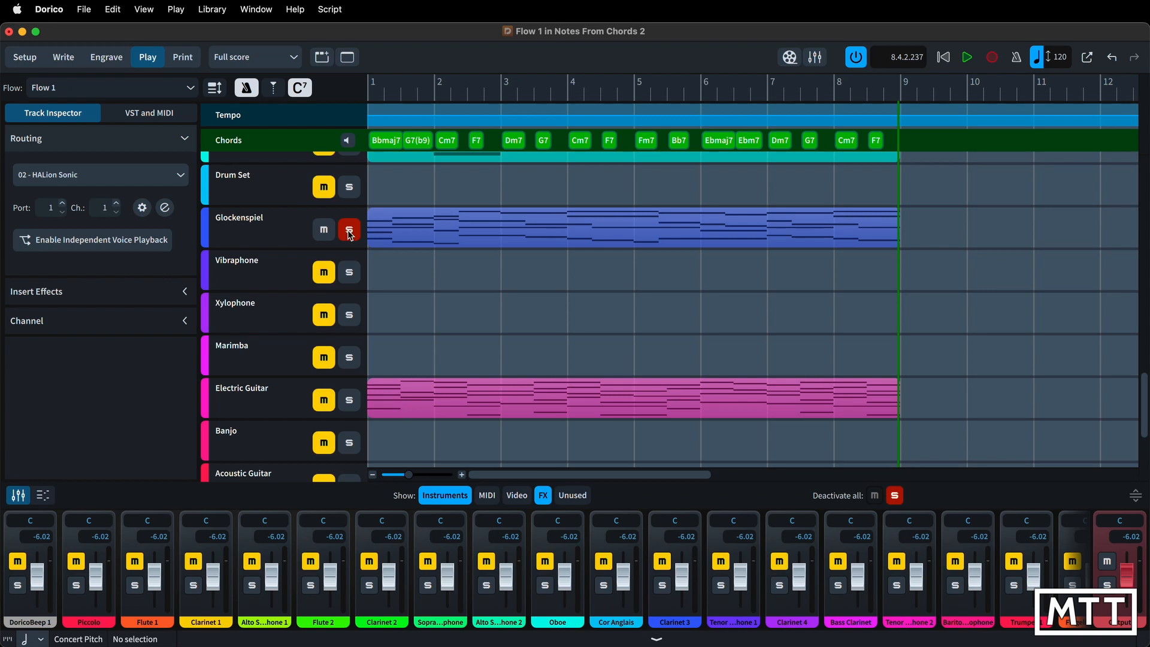
pyautogui.click(945, 57)
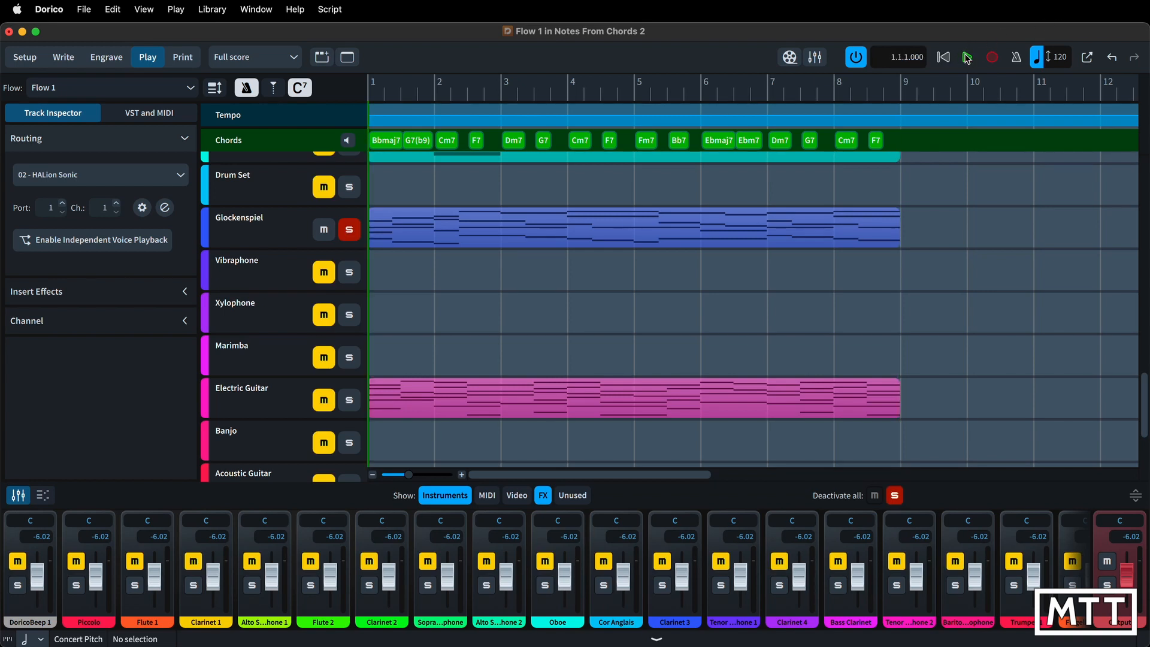
pyautogui.click(967, 57)
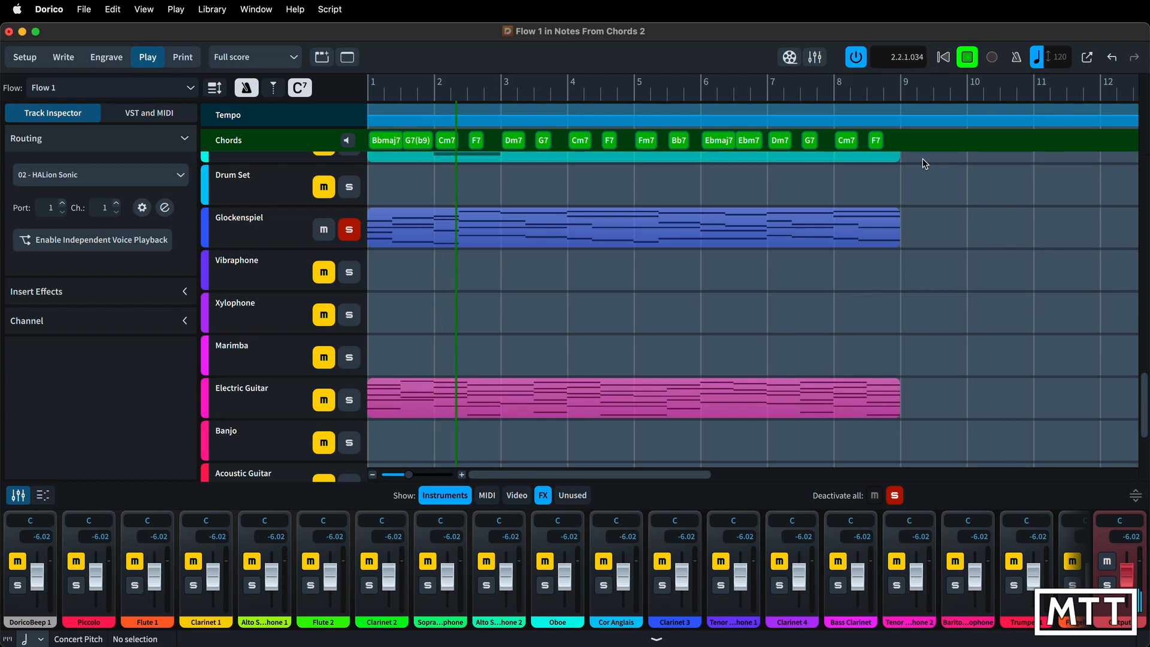
pyautogui.scroll(1, 922, 158)
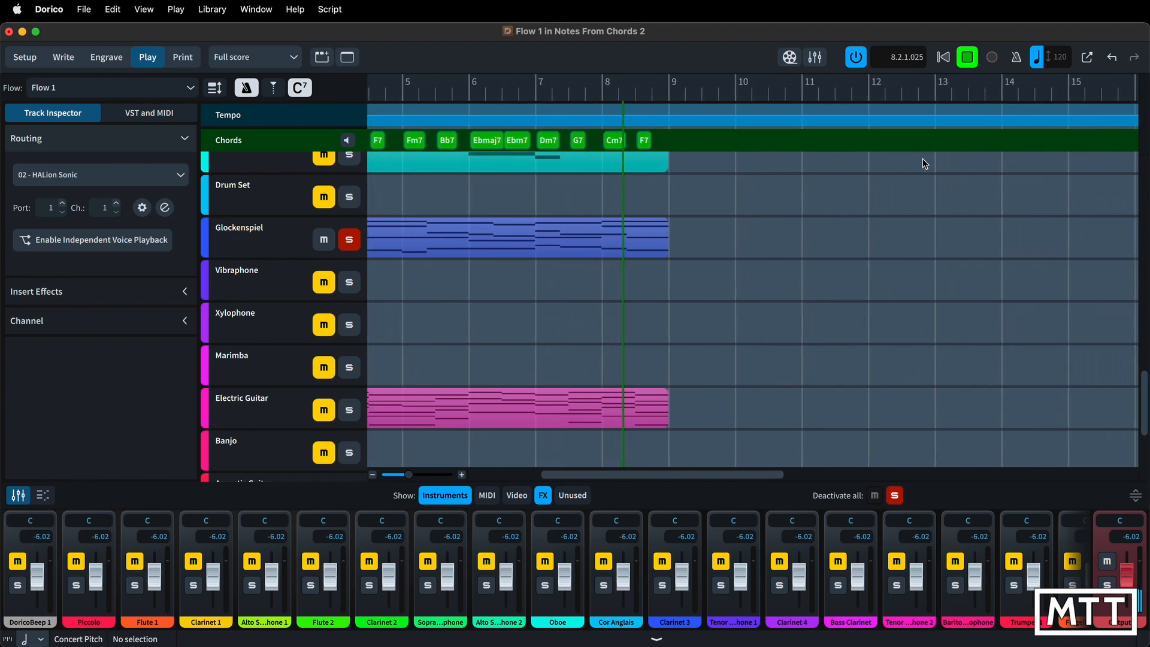
pyautogui.press('space')
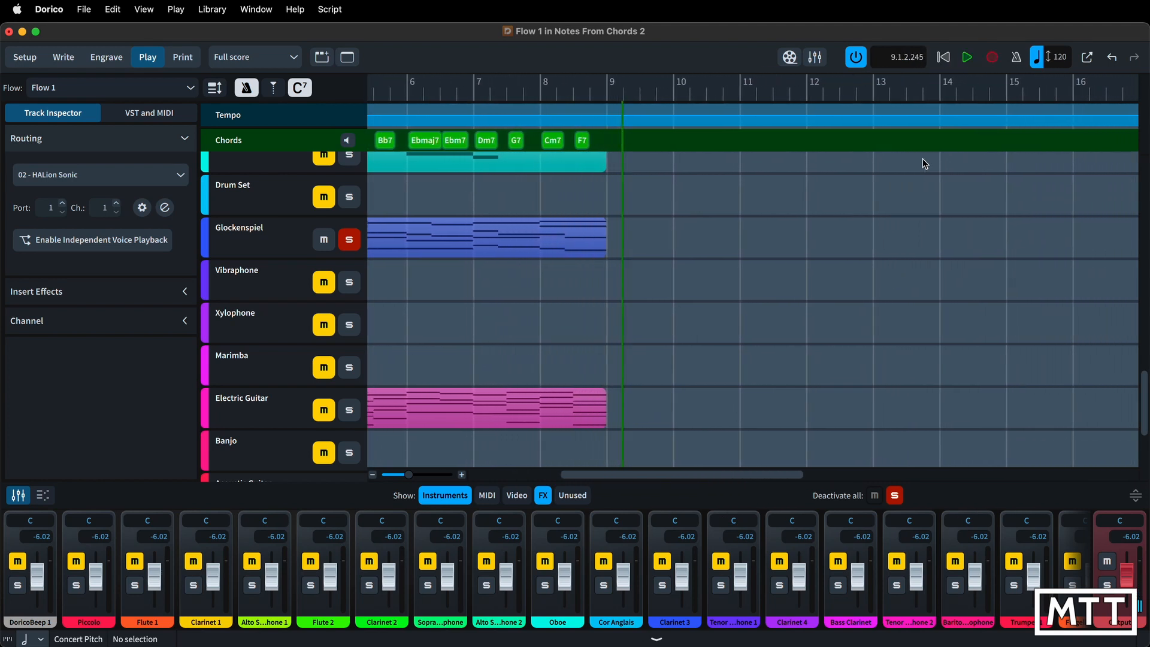
pyautogui.hscroll(-5, 815, 233)
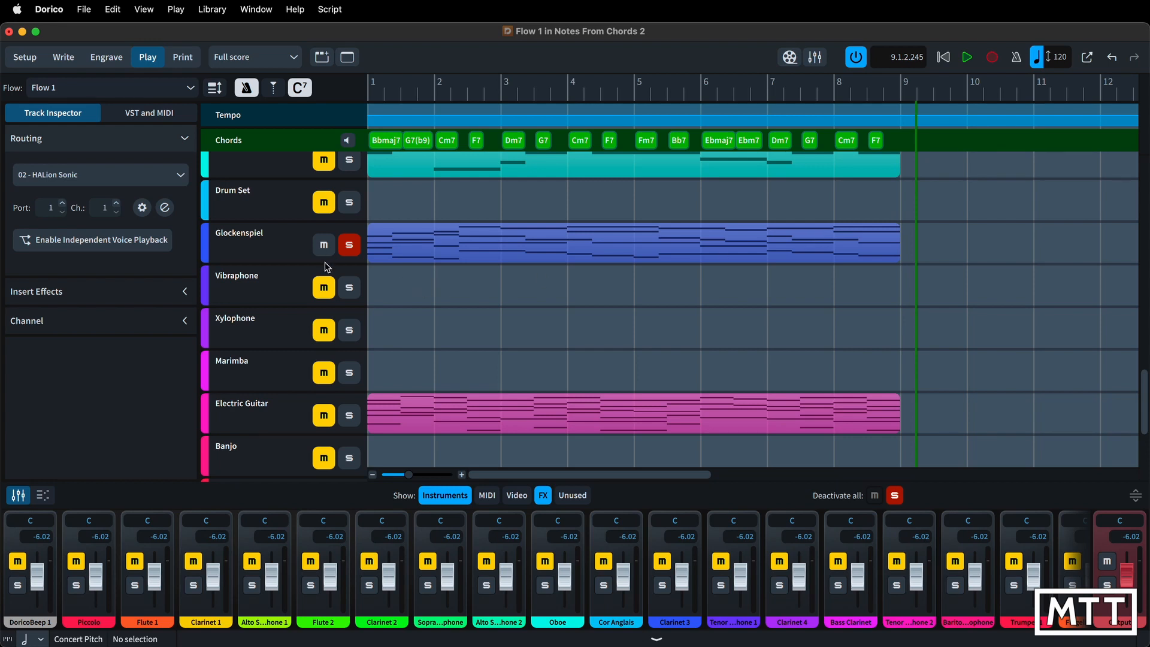
# Show the Glockenspiel track in the key editor and enlarge the editor area over the track overview.
pyautogui.click(463, 247)
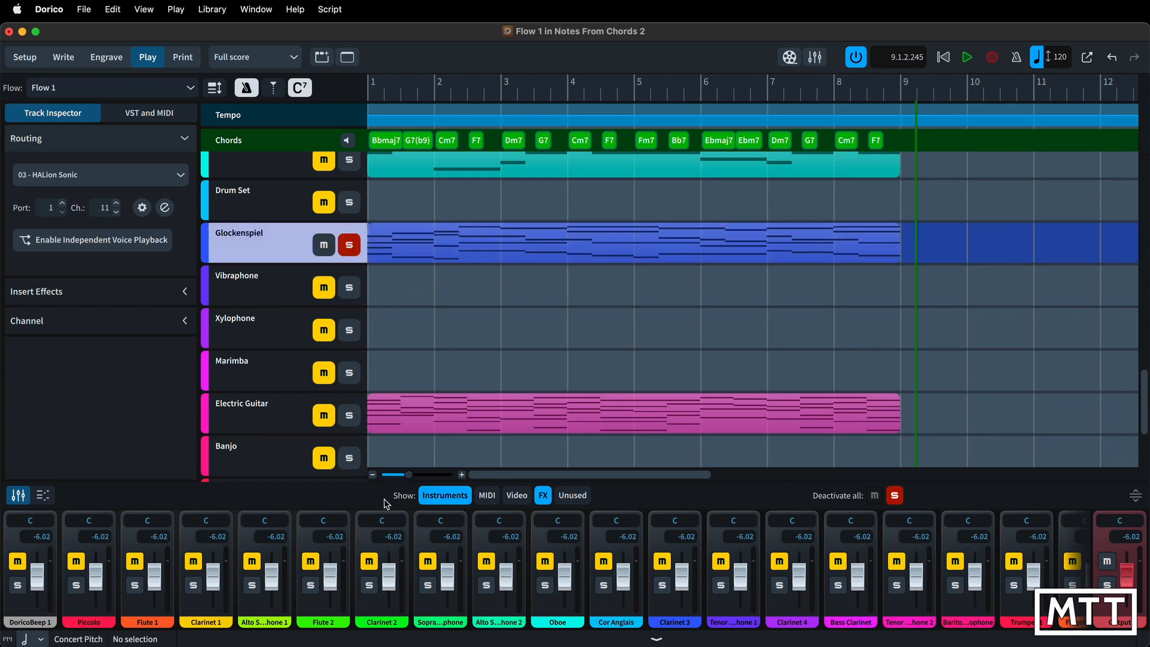
pyautogui.click(43, 495)
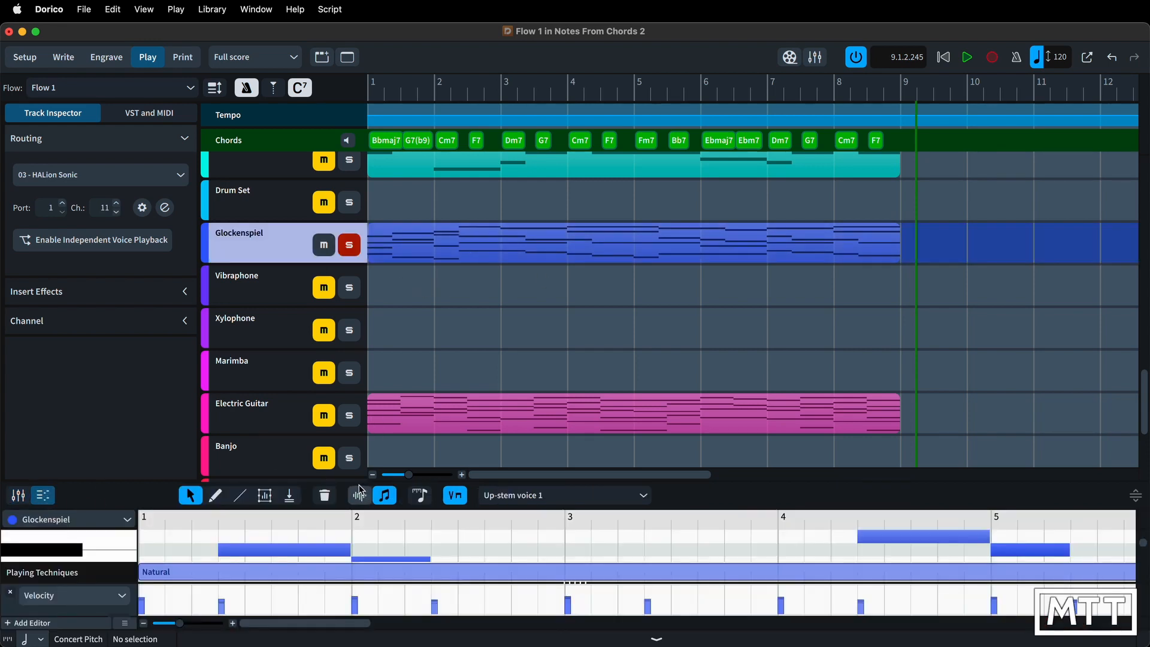
pyautogui.moveTo(355, 479); pyautogui.dragTo(392, 207)
pyautogui.press('XF86AudioRaiseVolume')
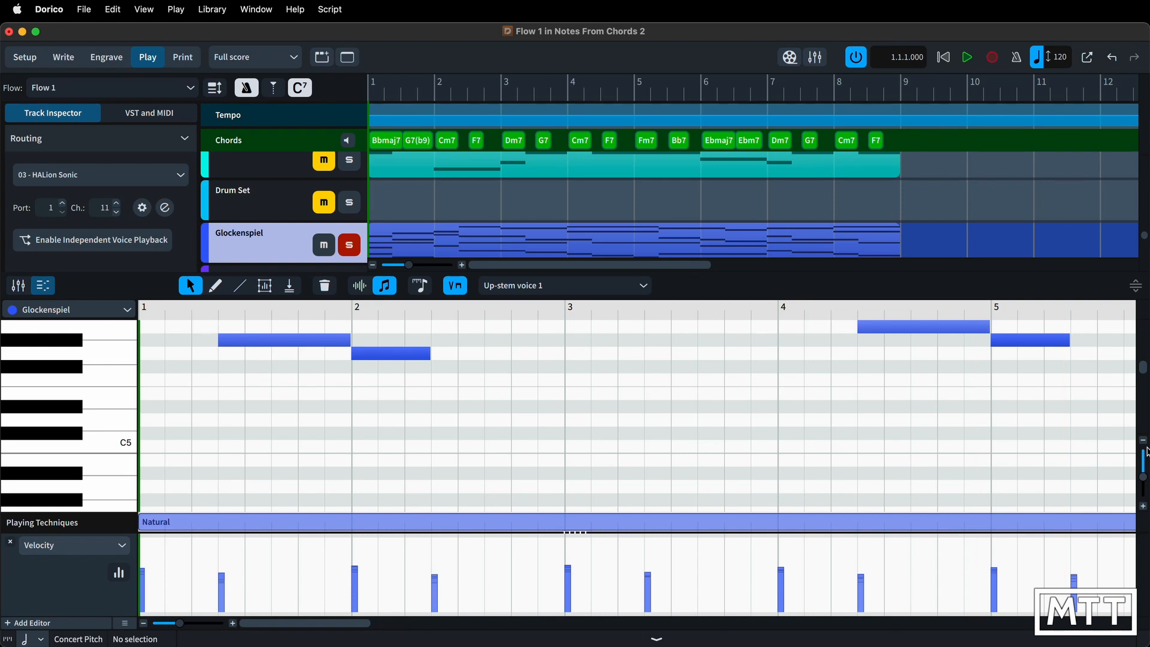
# Examine the Glockenspiel notes across bars 1 to 8 in the piano roll at different time scales and pitch ranges.
pyautogui.moveTo(1143, 477)
pyautogui.mouseDown()
pyautogui.moveTo(1143, 460)
pyautogui.moveTo(1143, 477)
pyautogui.mouseUp()
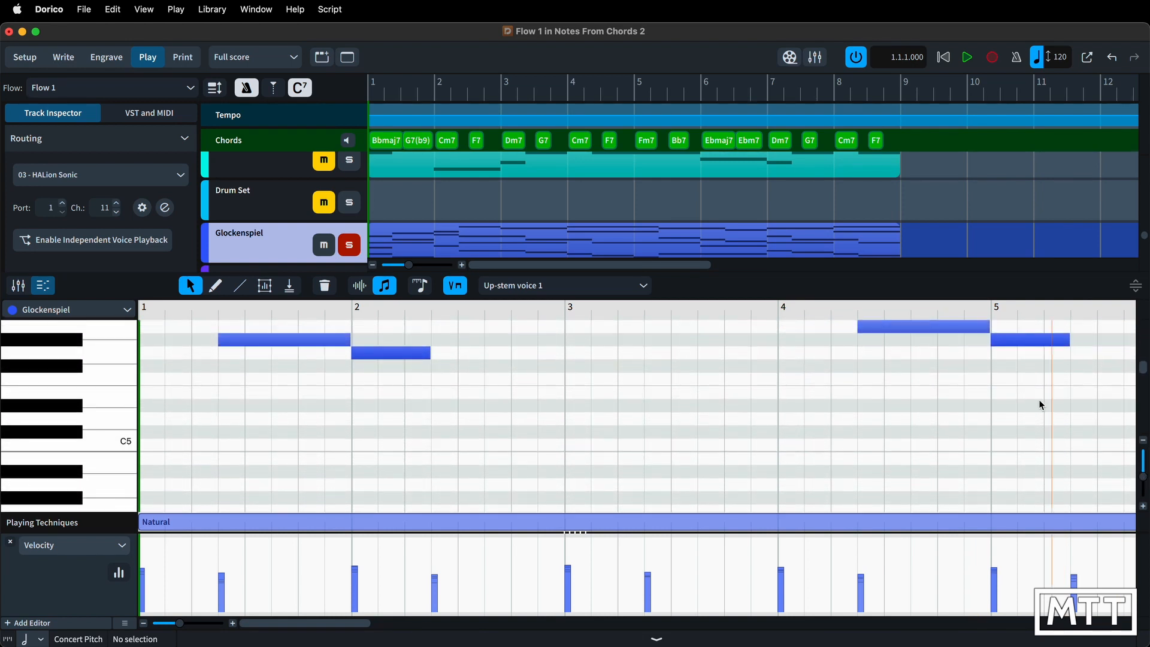
pyautogui.scroll(5, 1037, 404)
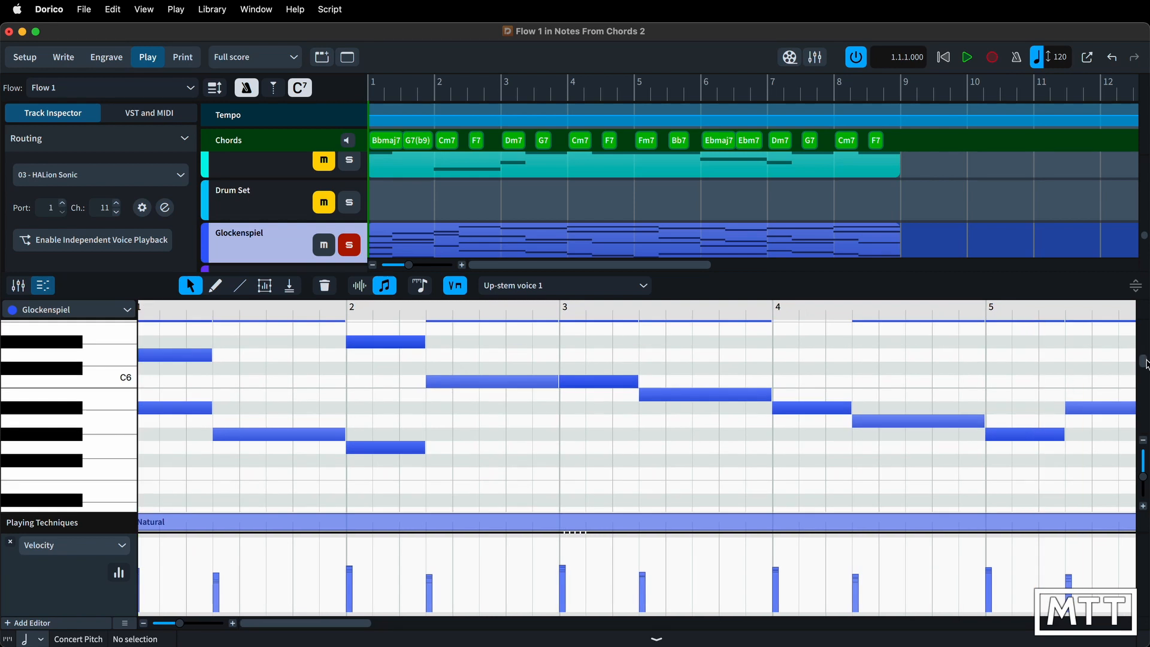
pyautogui.moveTo(1144, 360)
pyautogui.mouseDown()
pyautogui.moveTo(1144, 342)
pyautogui.moveTo(1144, 383)
pyautogui.moveTo(1144, 351)
pyautogui.moveTo(1144, 366)
pyautogui.mouseUp()
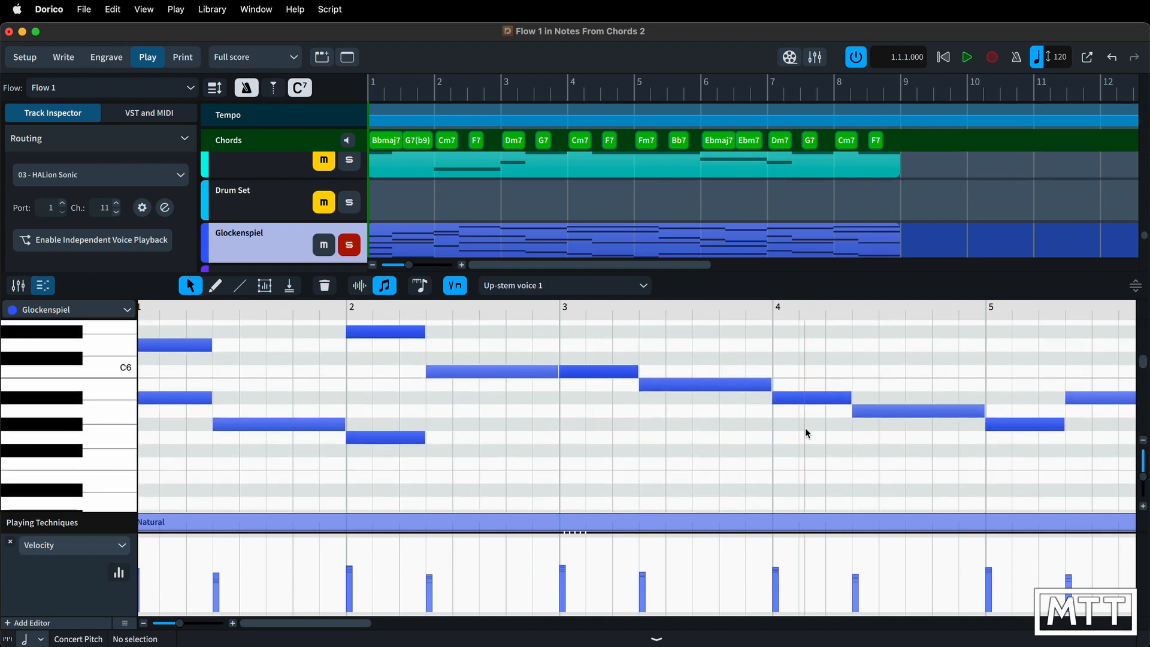
pyautogui.scroll(3, 636, 436)
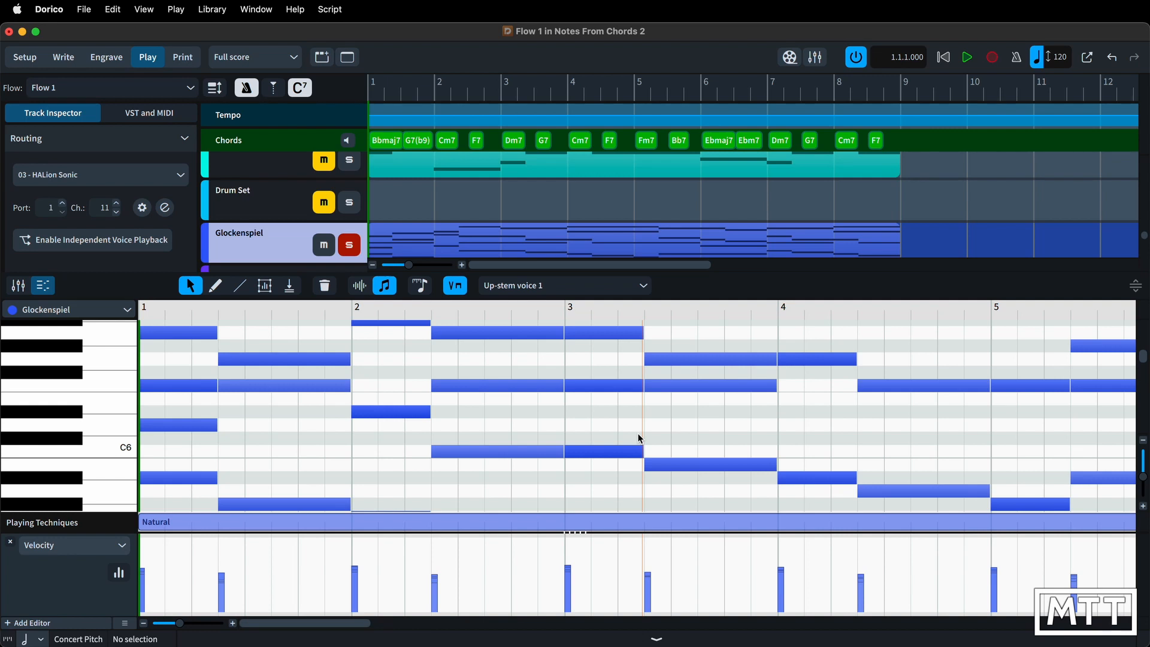
pyautogui.scroll(5, 639, 437)
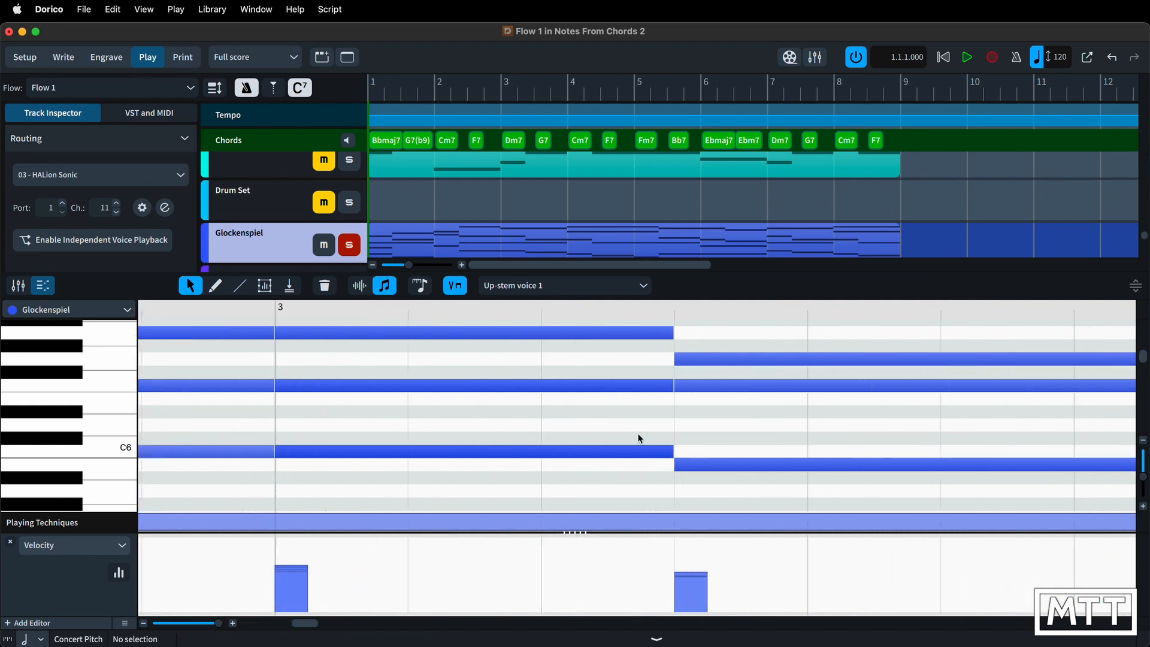
pyautogui.scroll(-8, 638, 438)
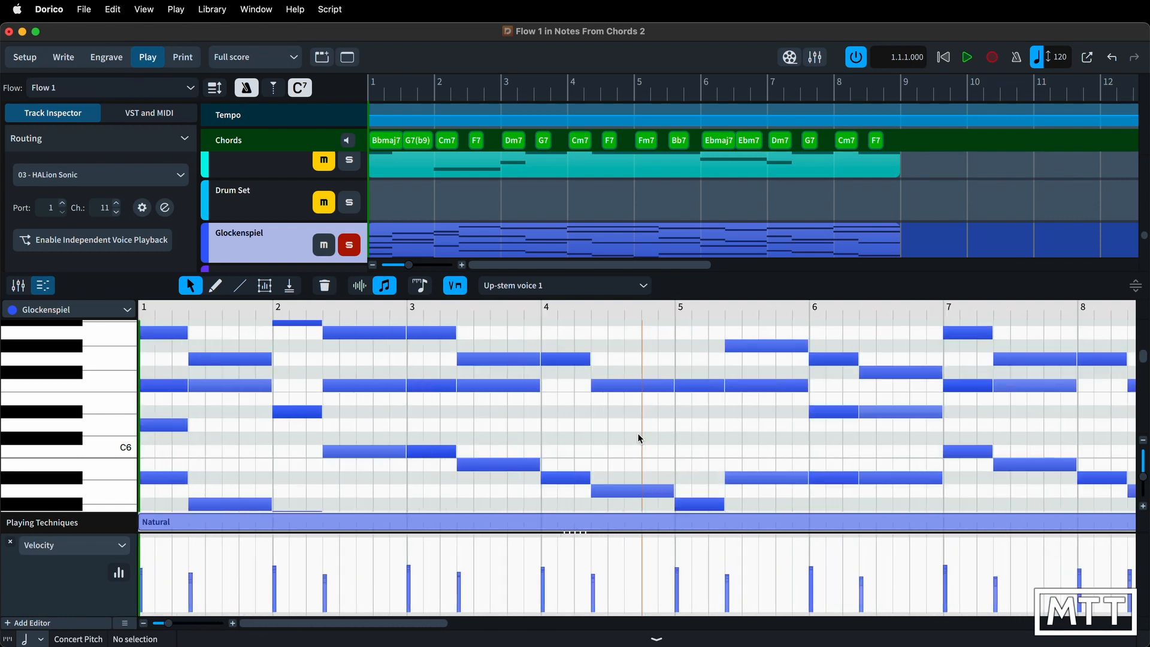
pyautogui.scroll(-2, 639, 438)
pyautogui.scroll(3, 639, 438)
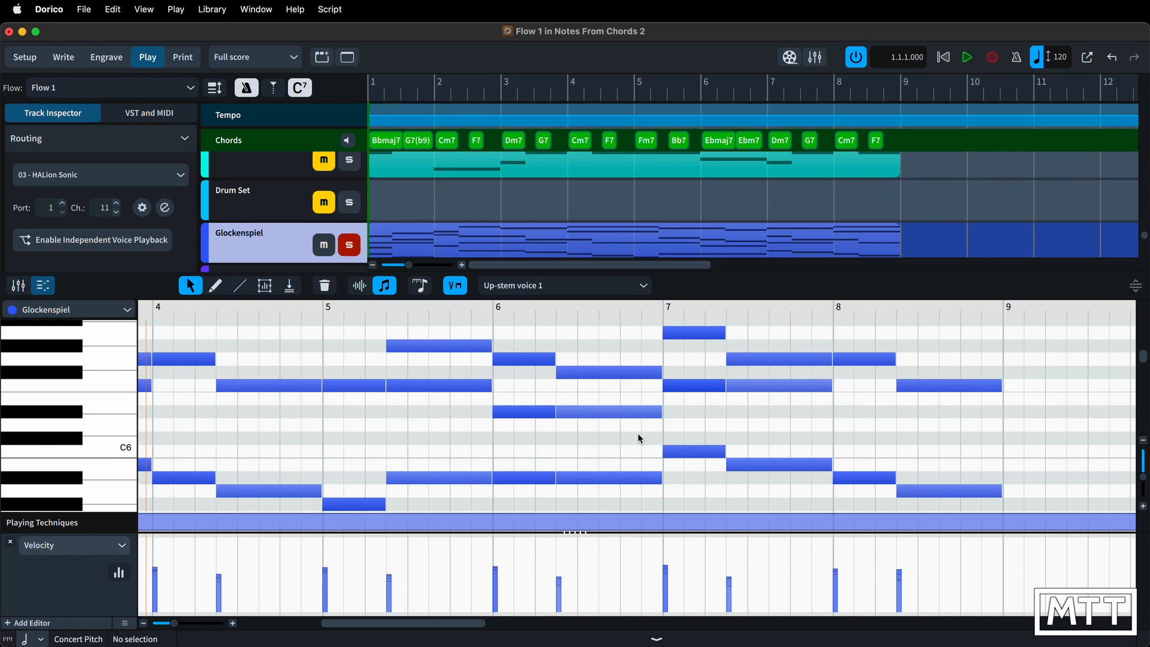
pyautogui.scroll(4, 639, 438)
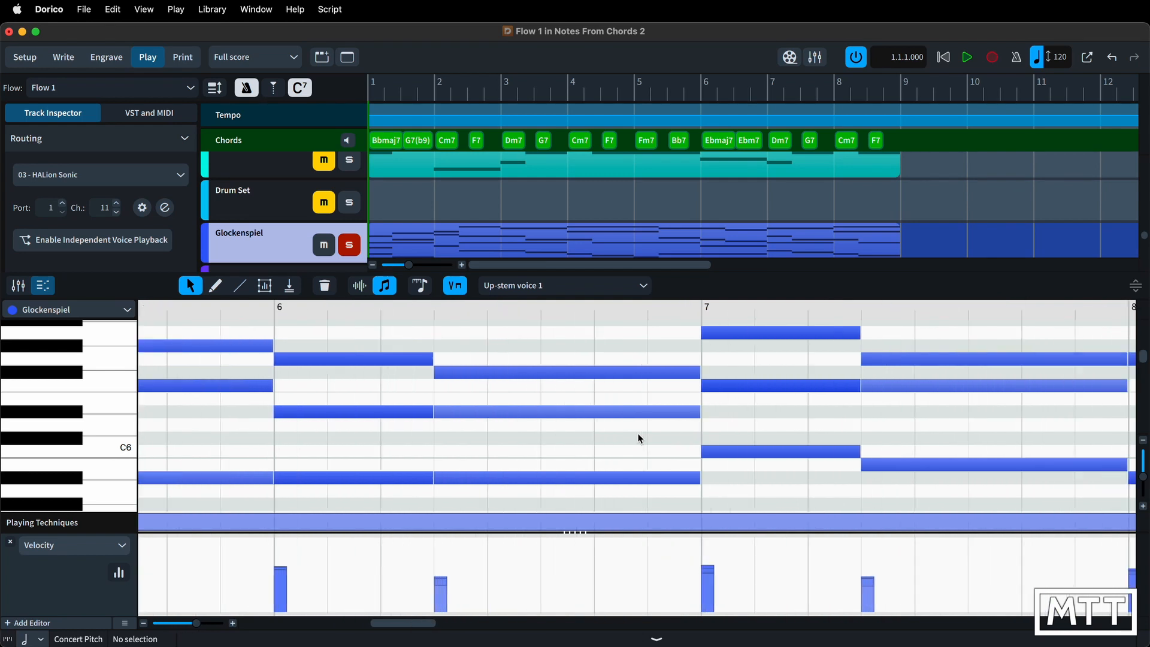
pyautogui.scroll(-2, 639, 438)
pyautogui.scroll(-2, 638, 438)
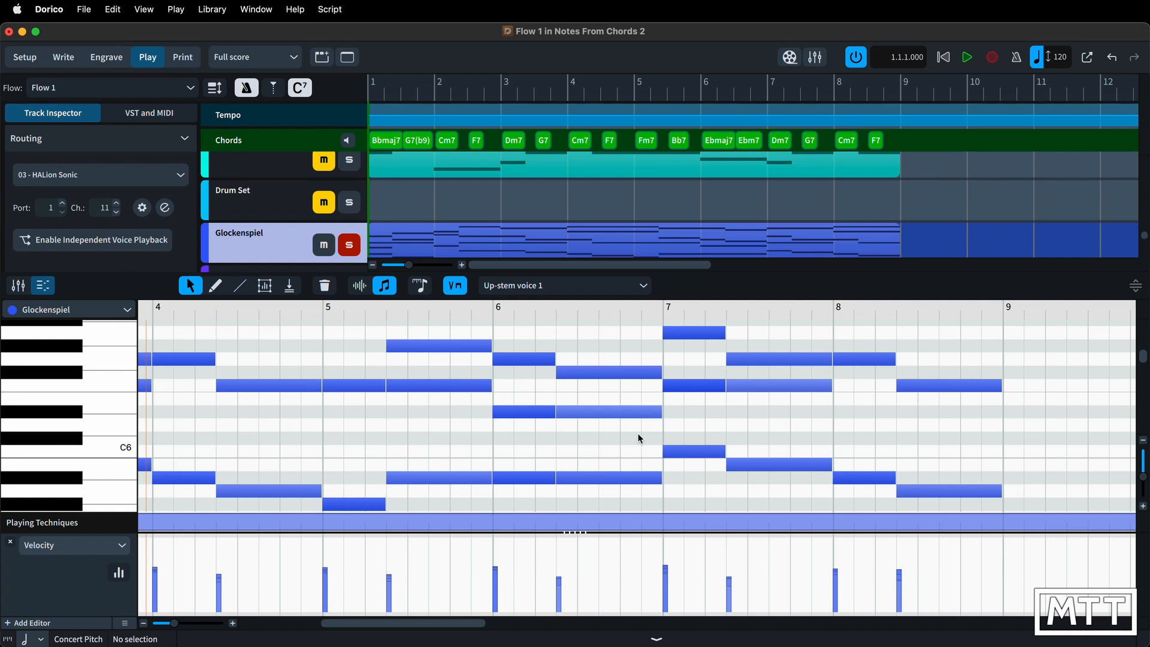
# Compare taller and shorter note rows in the piano roll by changing its vertical zoom.
pyautogui.scroll(-4, 638, 438)
pyautogui.scroll(8, 638, 439)
pyautogui.scroll(-4, 639, 439)
pyautogui.scroll(-3, 638, 438)
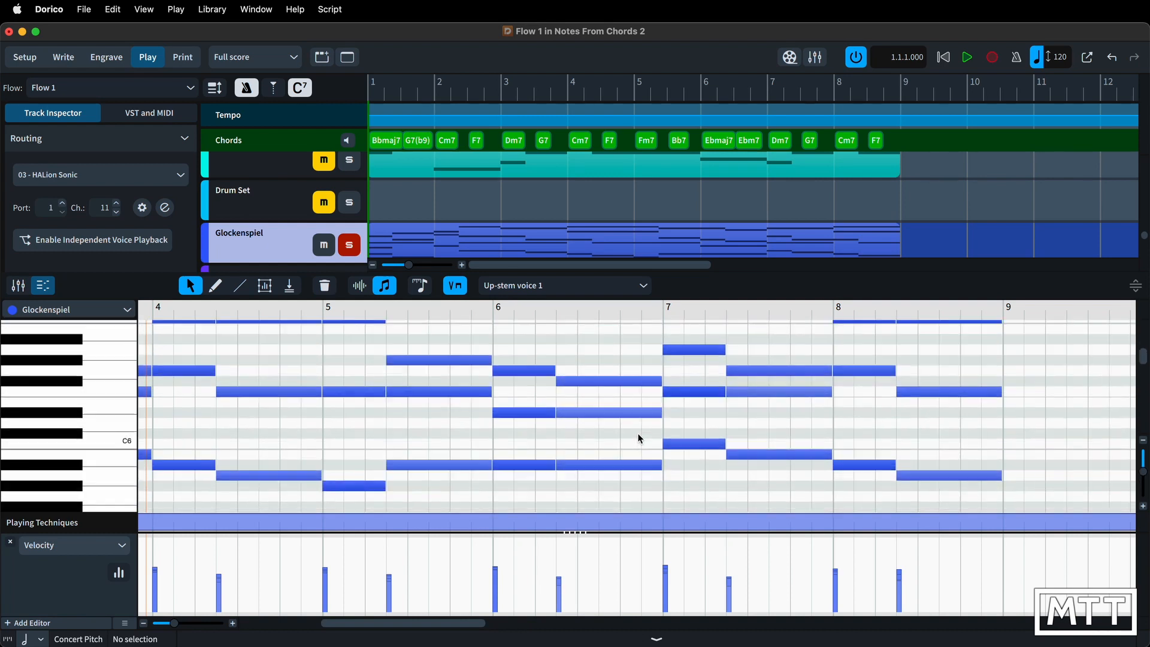
pyautogui.scroll(5, 638, 438)
pyautogui.scroll(-4, 639, 439)
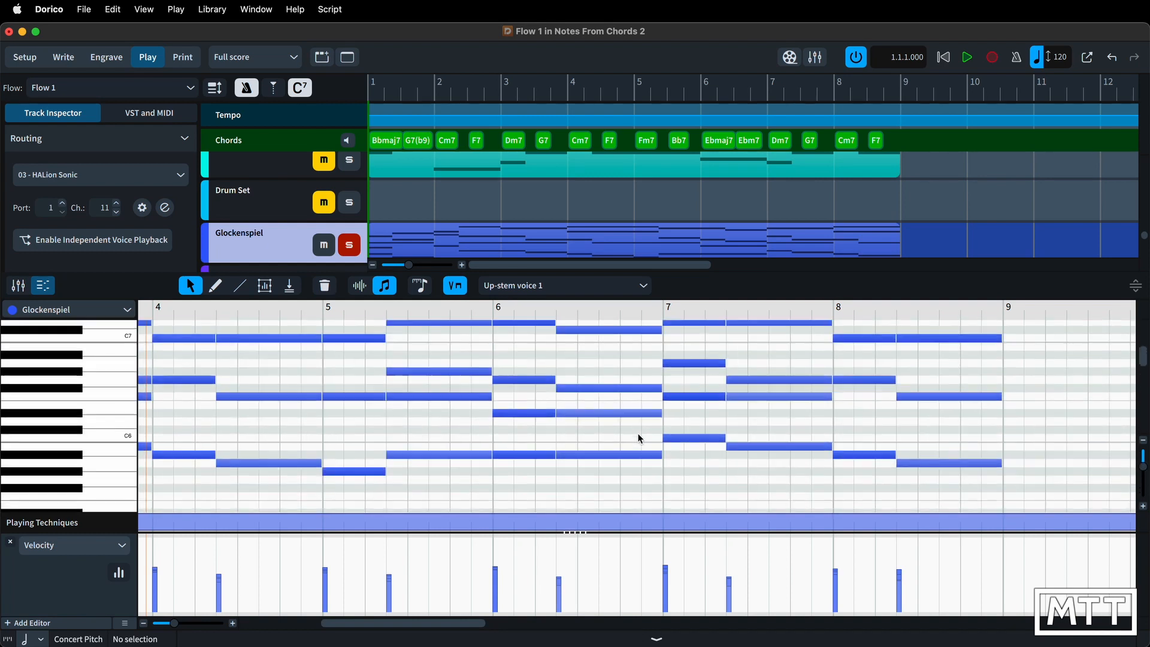
pyautogui.scroll(4, 638, 439)
pyautogui.scroll(-3, 638, 439)
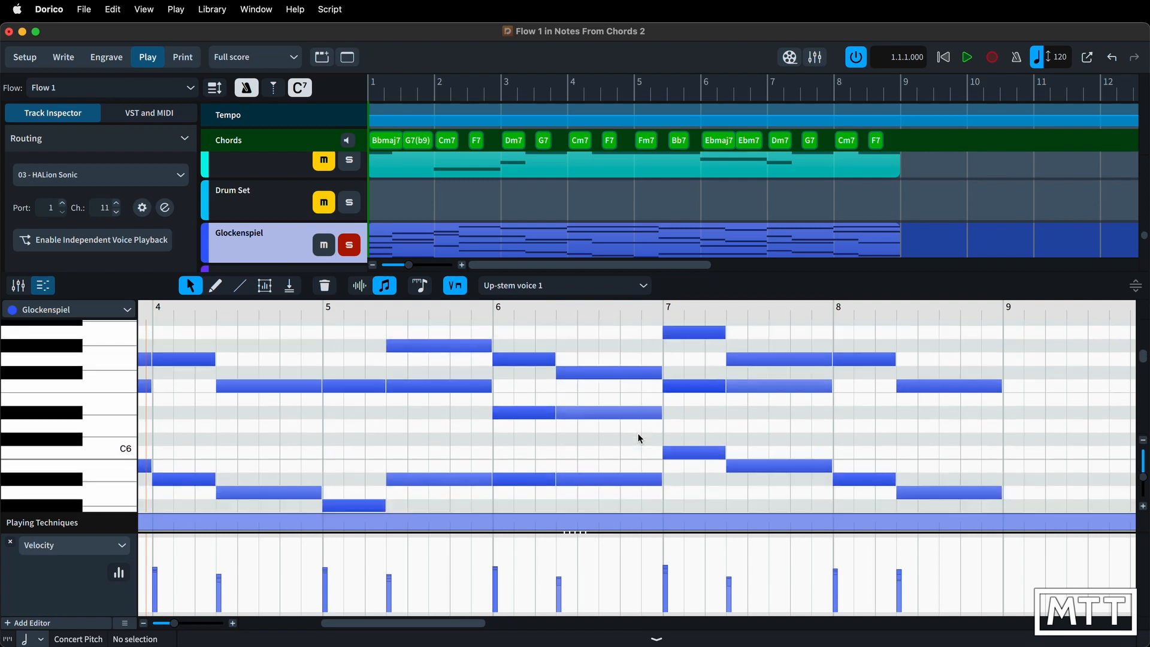
pyautogui.press('super+shift+minus')
pyautogui.press('super+shift+equal')
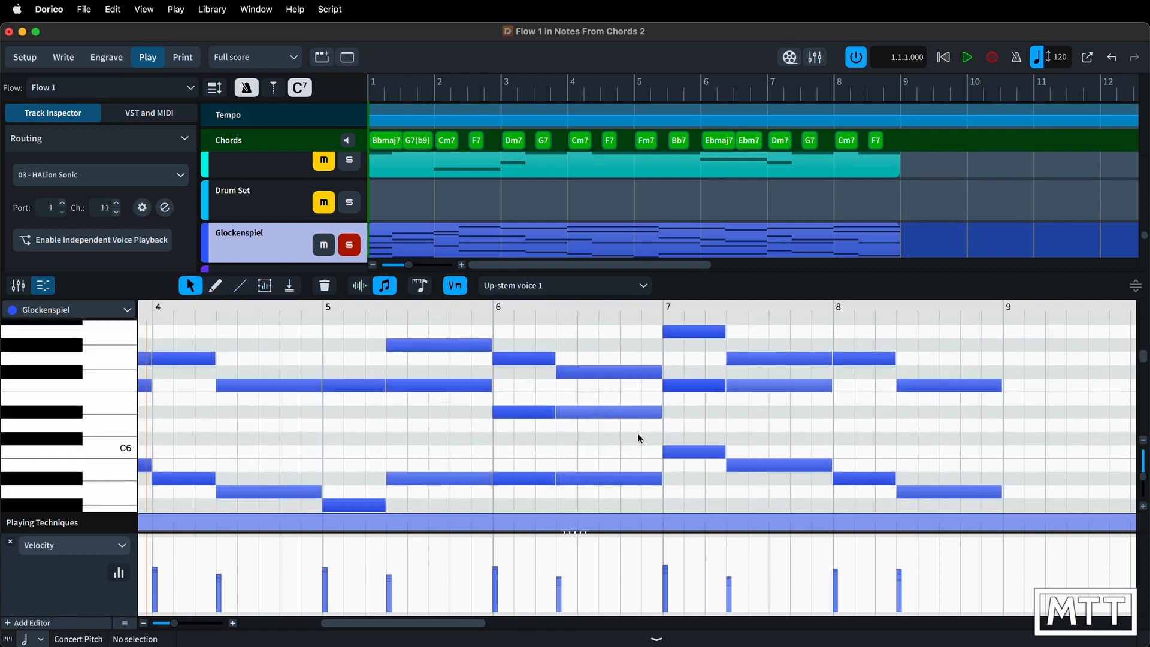
pyautogui.press('super+shift+minus')
pyautogui.press('super+shift+equal')
# Cycle through the key editor's five editing tools and return to object selection.
pyautogui.press('2')
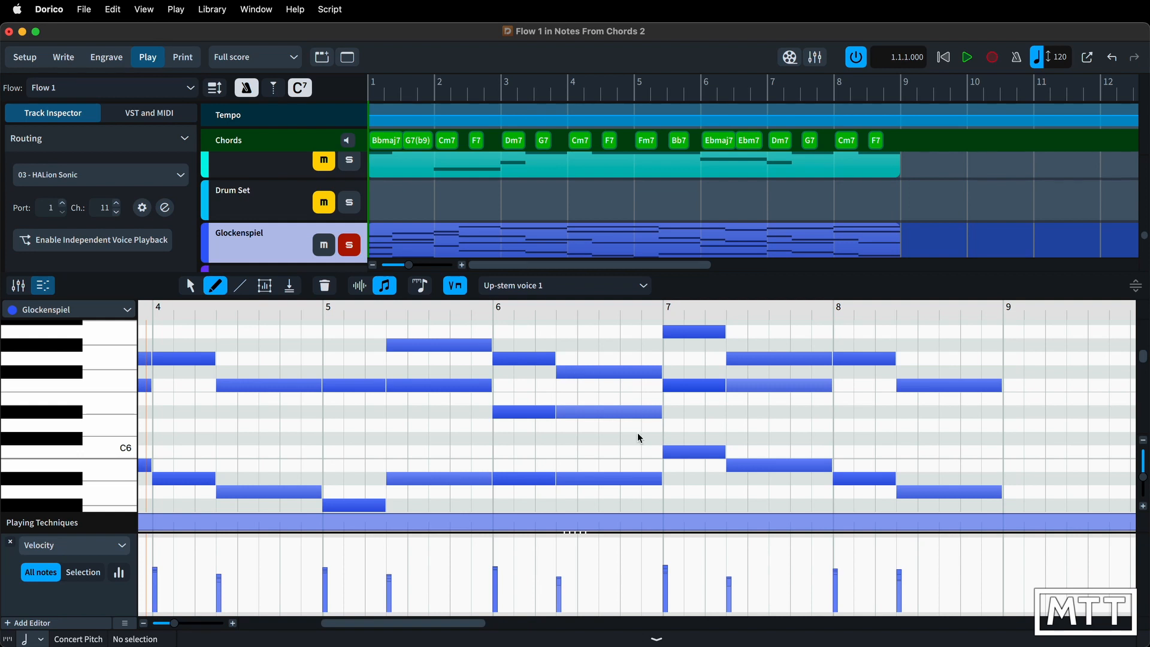
pyautogui.press('3')
pyautogui.press('4')
pyautogui.press('5')
pyautogui.press('4')
pyautogui.press('3')
pyautogui.press('2')
pyautogui.press('1')
pyautogui.press('2')
pyautogui.press('3')
pyautogui.press('4')
pyautogui.press('3')
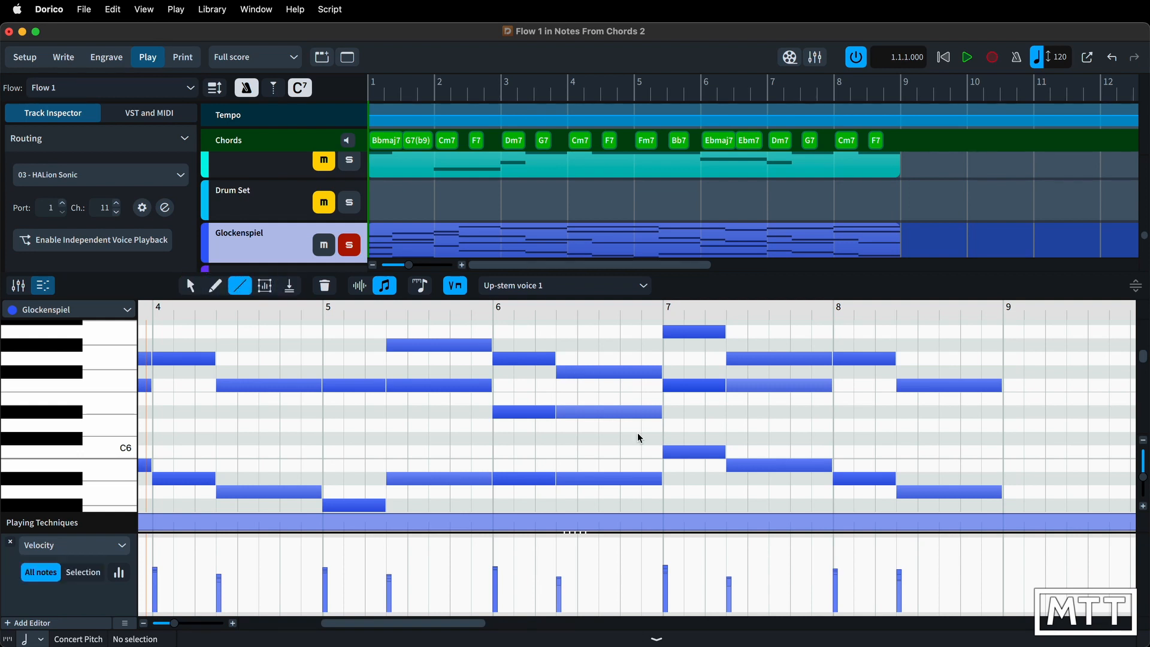
pyautogui.press('2')
pyautogui.press('1')
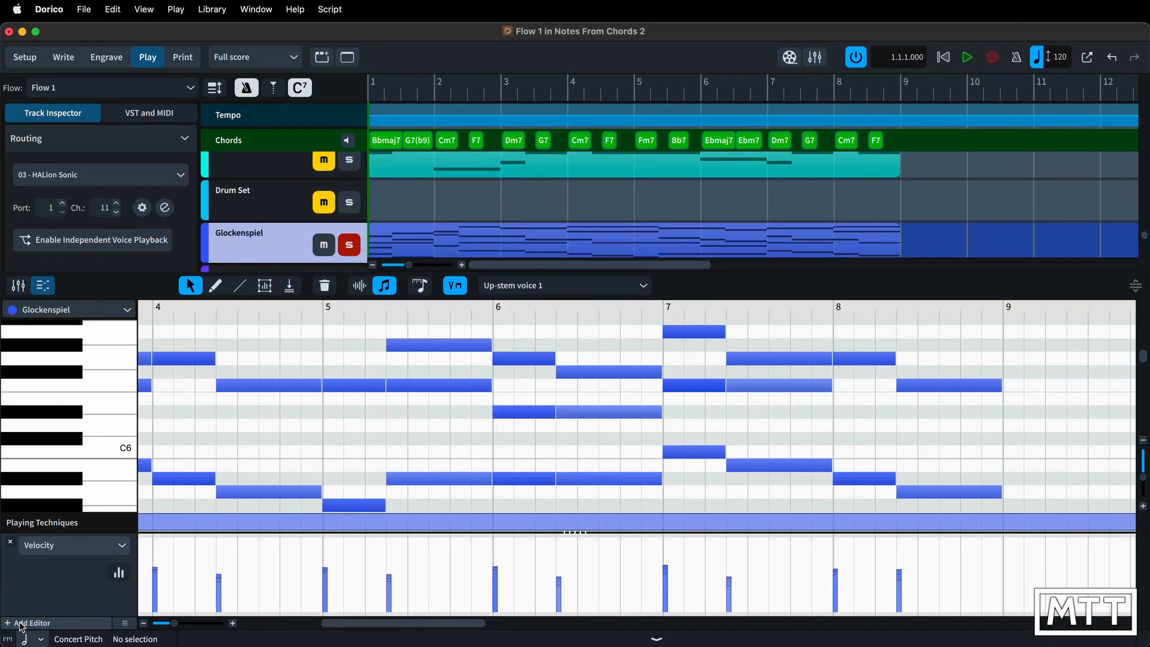
# Add a MIDI Pitch Bend editor below the Velocity editor and enlarge both lanes.
pyautogui.click(22, 624)
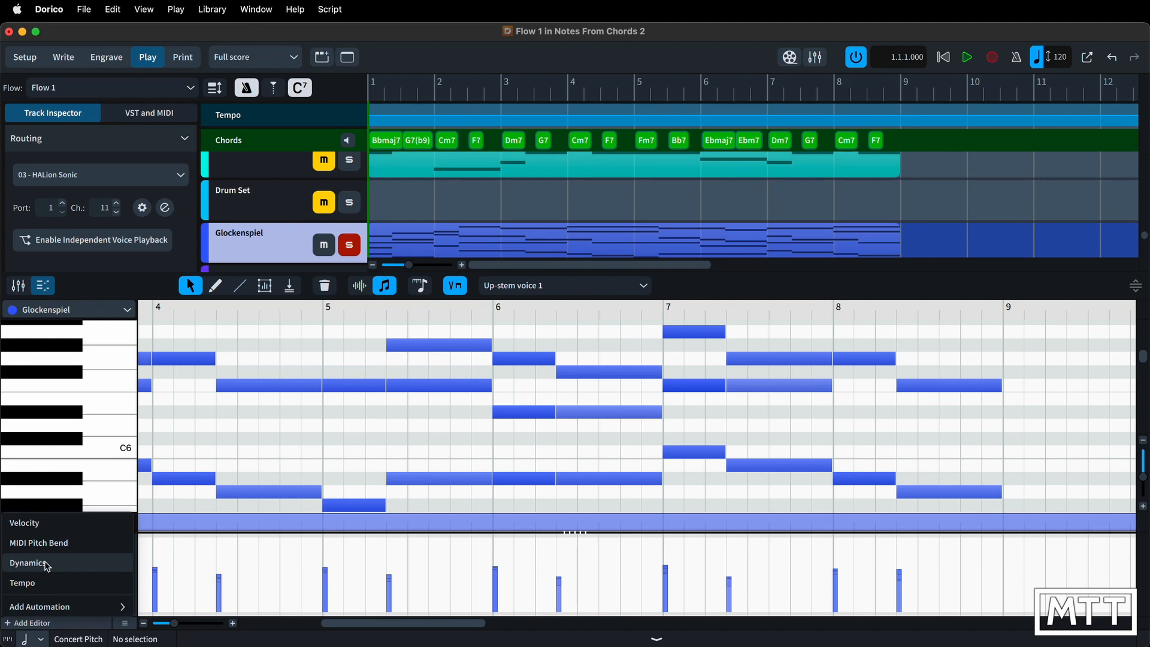
pyautogui.click(38, 544)
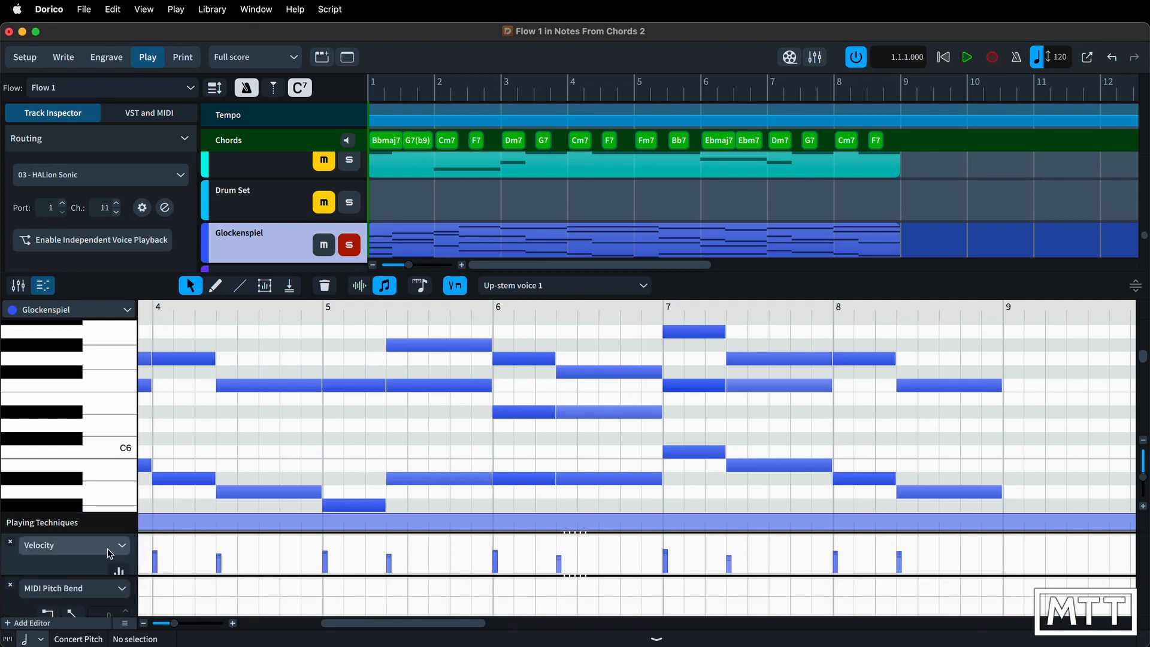
pyautogui.moveTo(106, 533); pyautogui.dragTo(107, 491)
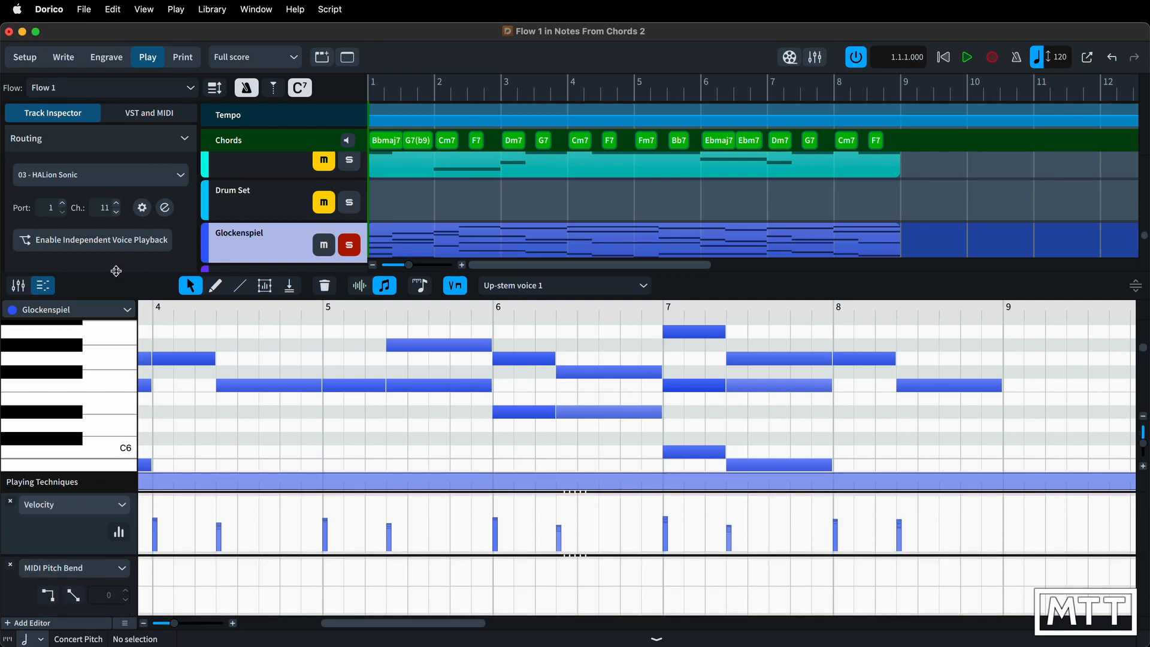
pyautogui.moveTo(115, 272); pyautogui.dragTo(114, 234)
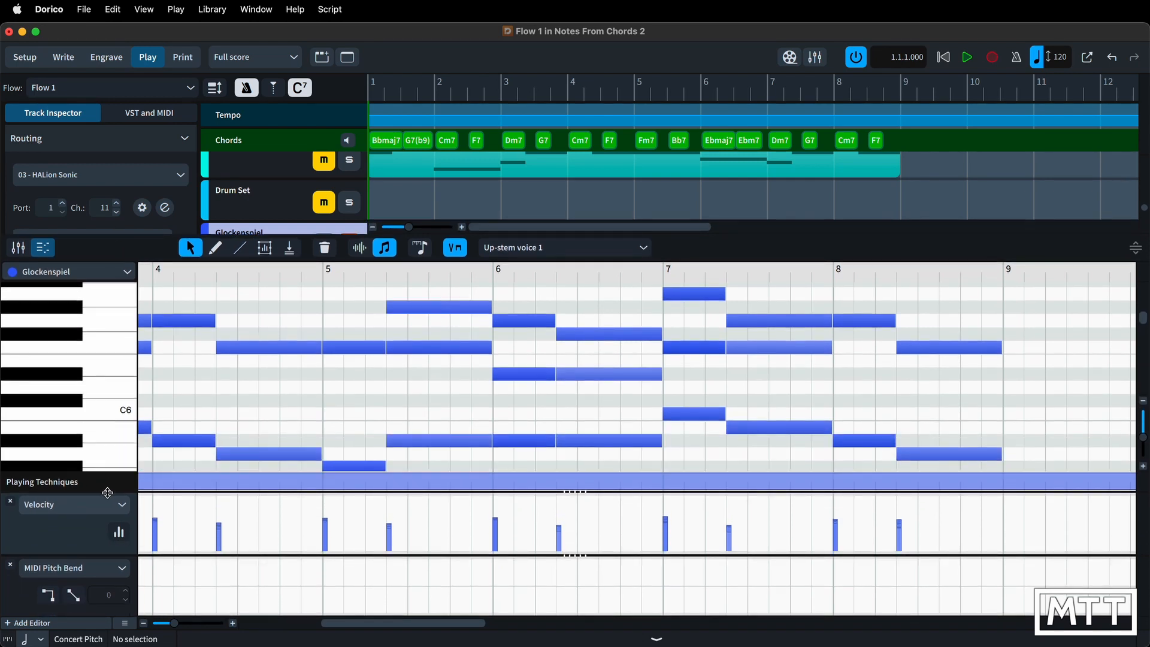
pyautogui.moveTo(107, 492)
pyautogui.mouseDown()
pyautogui.moveTo(108, 453)
pyautogui.moveTo(108, 469)
pyautogui.mouseUp()
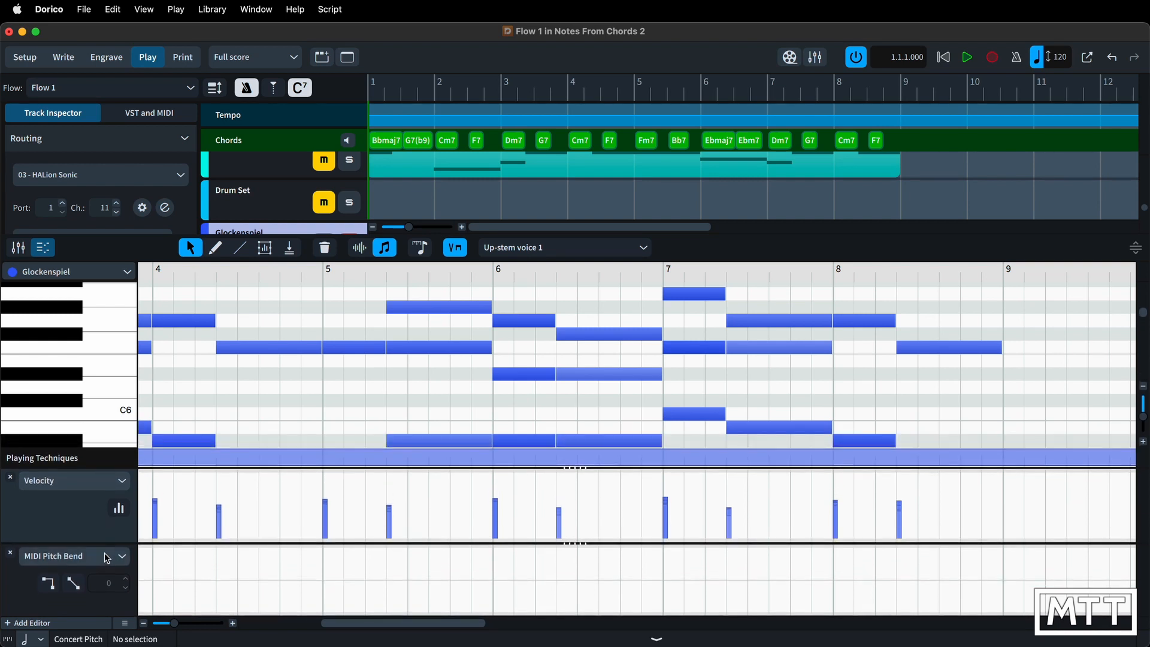
pyautogui.moveTo(107, 547)
pyautogui.mouseDown()
pyautogui.moveTo(106, 586)
pyautogui.moveTo(99, 541)
pyautogui.mouseUp()
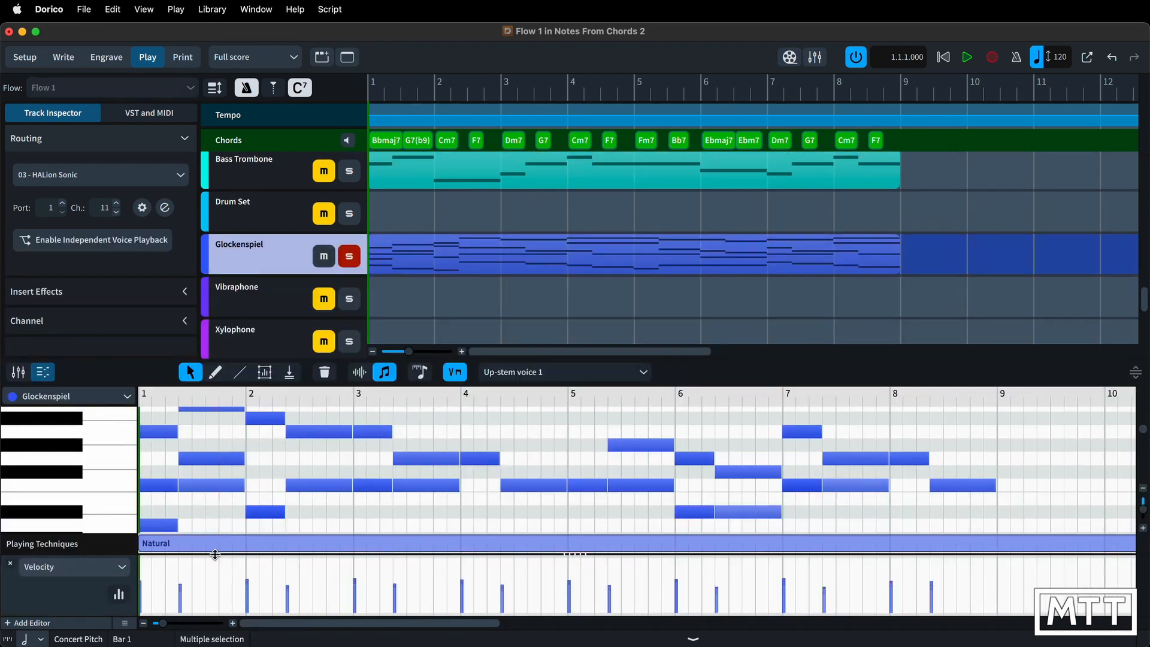
# Enlarge the Velocity lane and view the other data types it can show, keeping Velocity.
pyautogui.moveTo(216, 556); pyautogui.dragTo(213, 513)
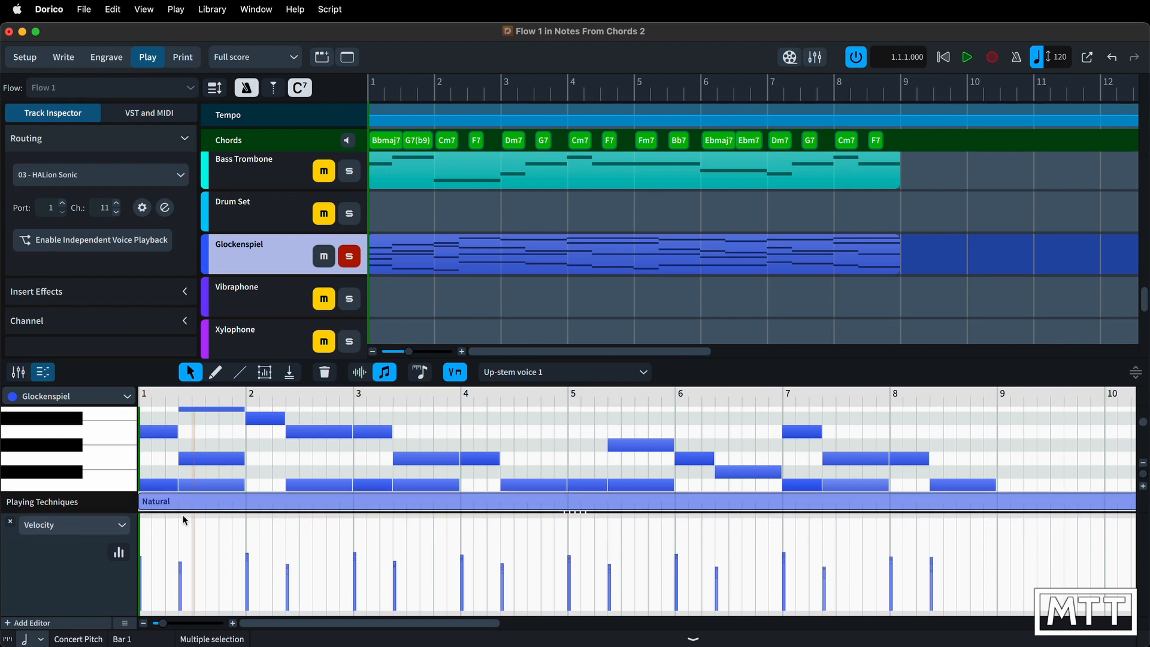
pyautogui.click(114, 528)
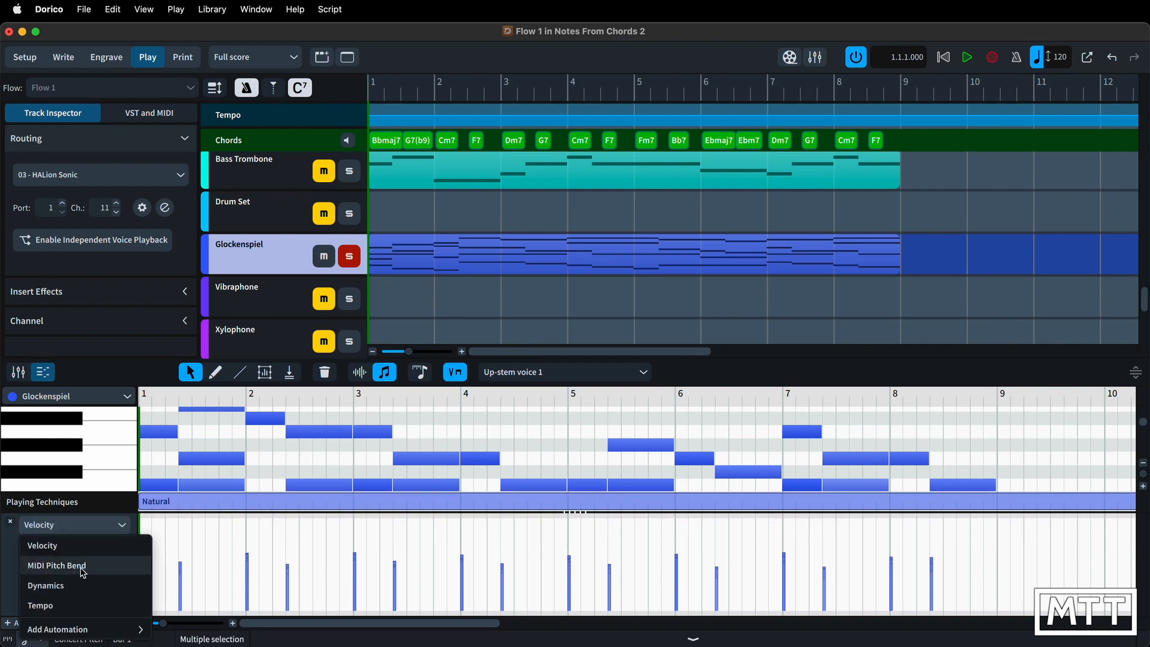
pyautogui.click(6, 593)
pyautogui.moveTo(339, 513); pyautogui.dragTo(341, 531)
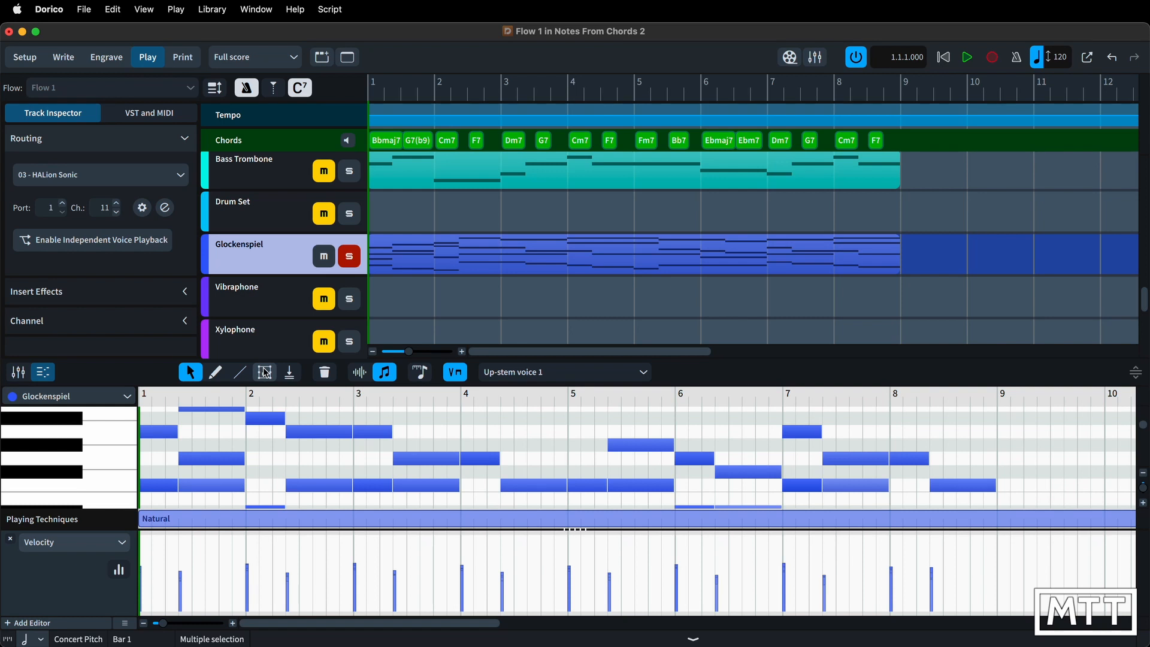
# Transform the Glockenspiel velocities in bars 2 to 4, tilting them slightly lower towards the start of the region.
pyautogui.click(266, 372)
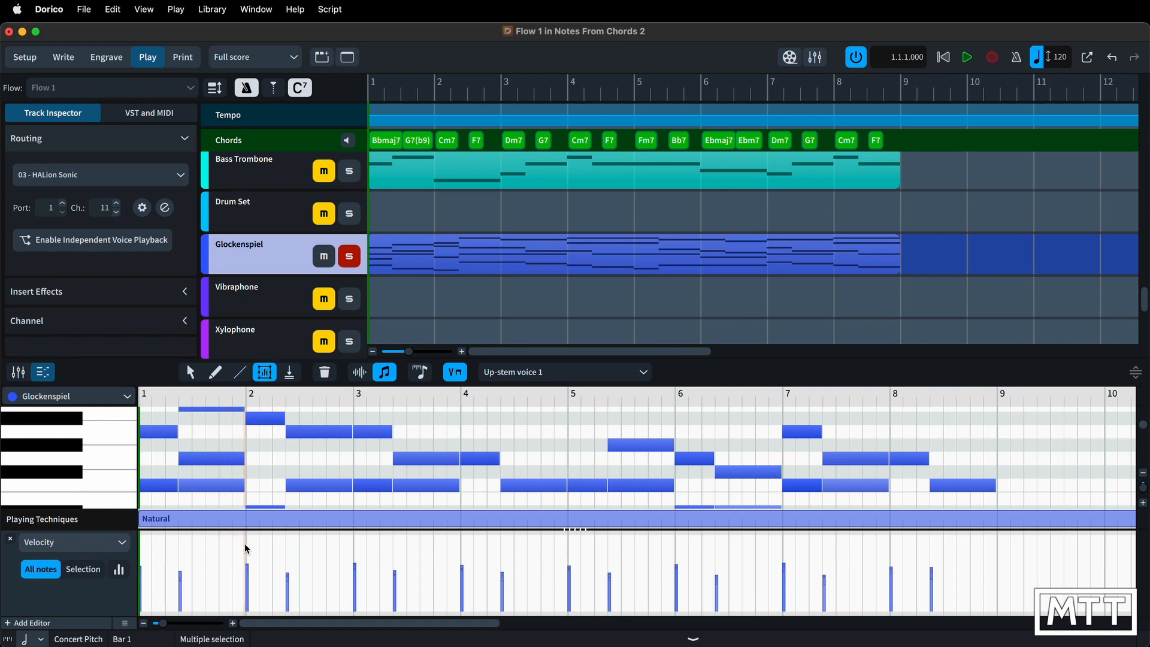
pyautogui.moveTo(244, 546); pyautogui.dragTo(479, 621)
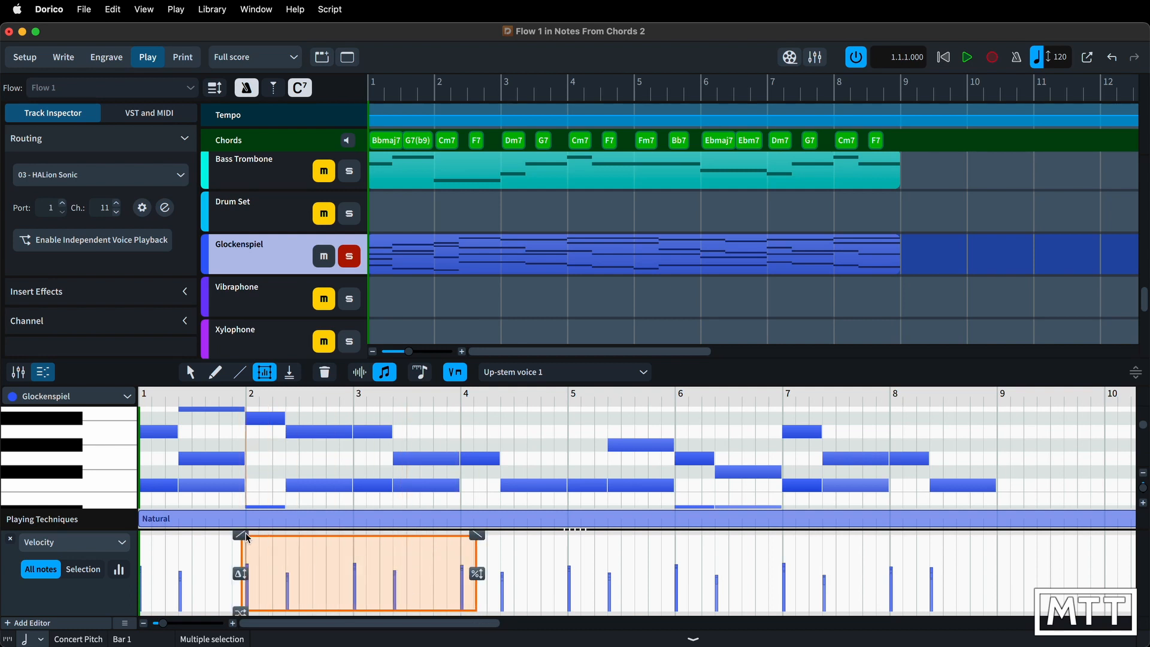
pyautogui.moveTo(245, 537)
pyautogui.mouseDown()
pyautogui.moveTo(245, 560)
pyautogui.moveTo(245, 545)
pyautogui.mouseUp()
pyautogui.click(311, 572)
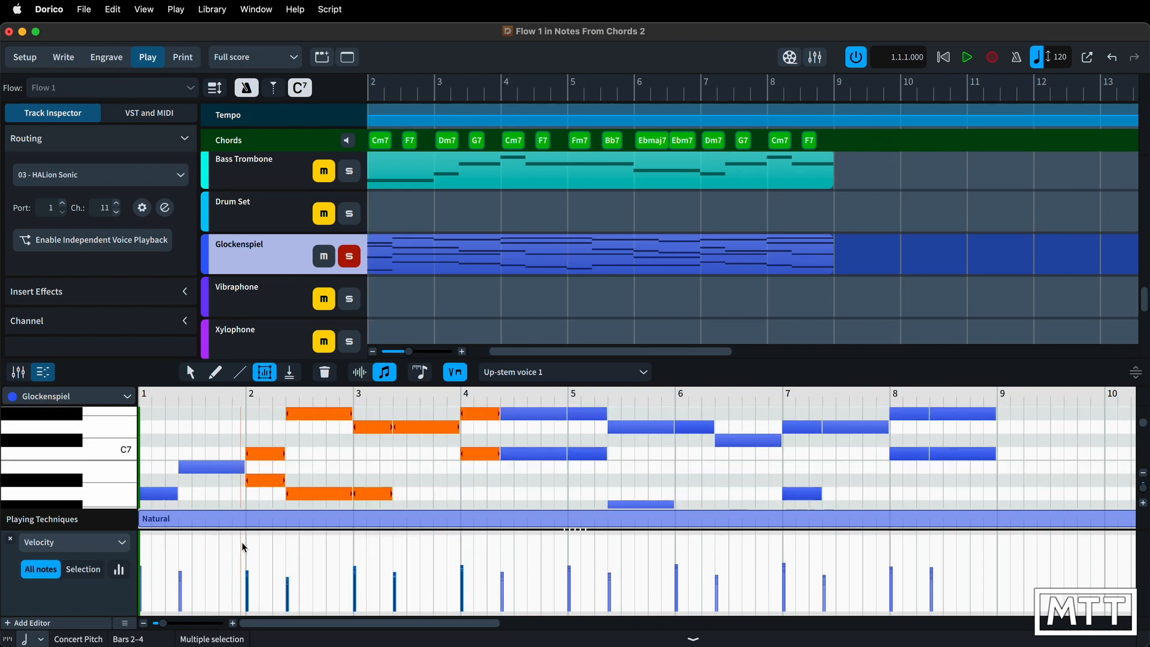
pyautogui.moveTo(244, 547); pyautogui.dragTo(476, 625)
# Show the velocity histogram for all Glockenspiel notes and enlarge its lane.
pyautogui.click(119, 569)
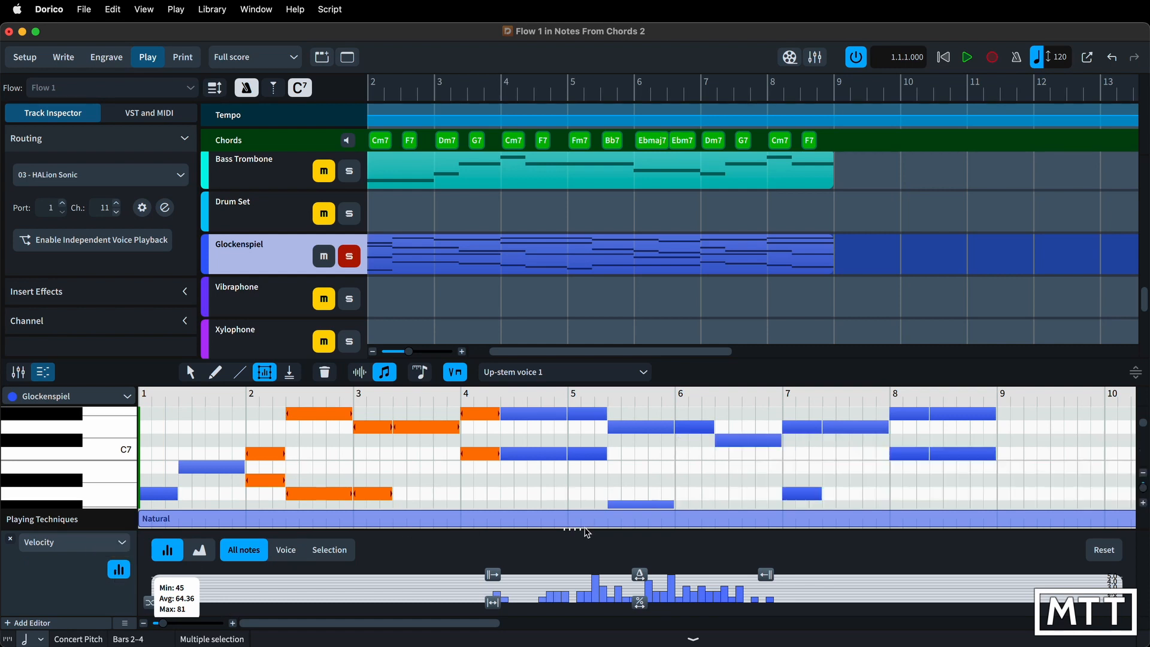
pyautogui.moveTo(580, 530); pyautogui.dragTo(580, 432)
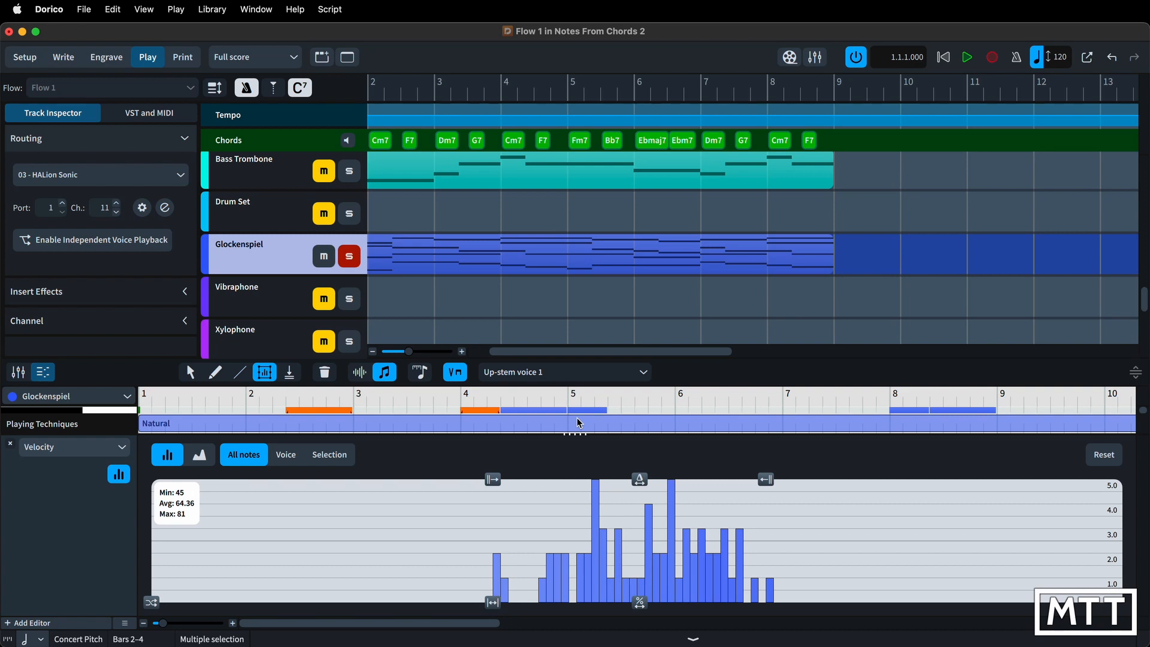
pyautogui.moveTo(579, 432); pyautogui.dragTo(580, 470)
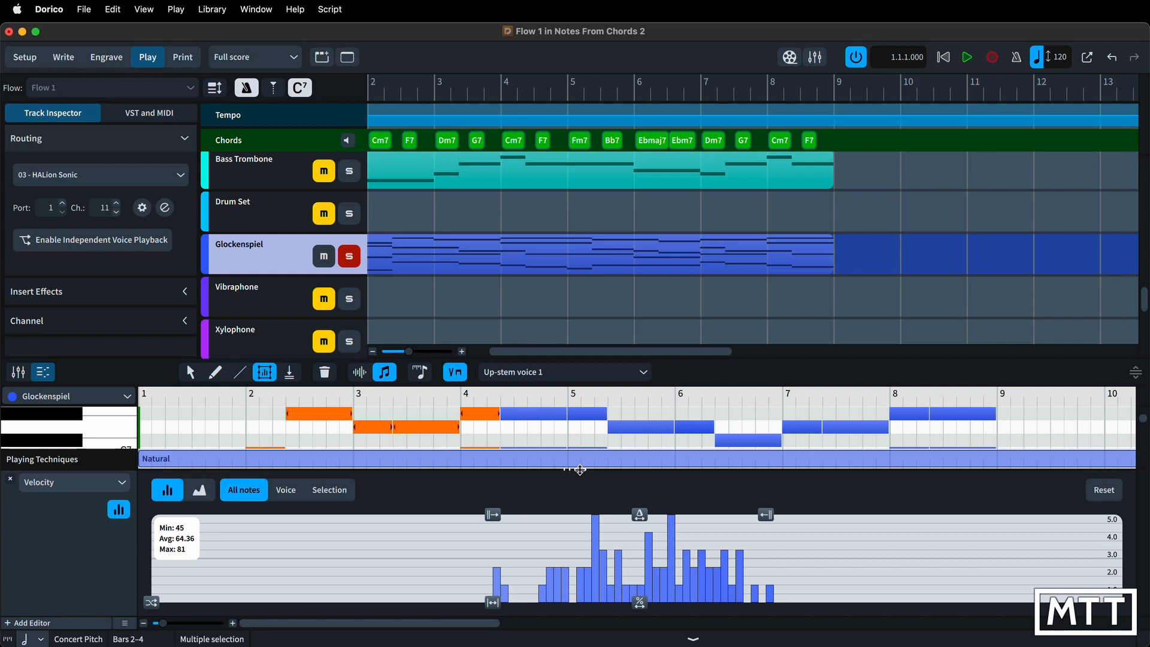
# Search the commands for "key editor" and review the matching commands, including tool, zoom, locked view and grid resolution.
pyautogui.write('j')
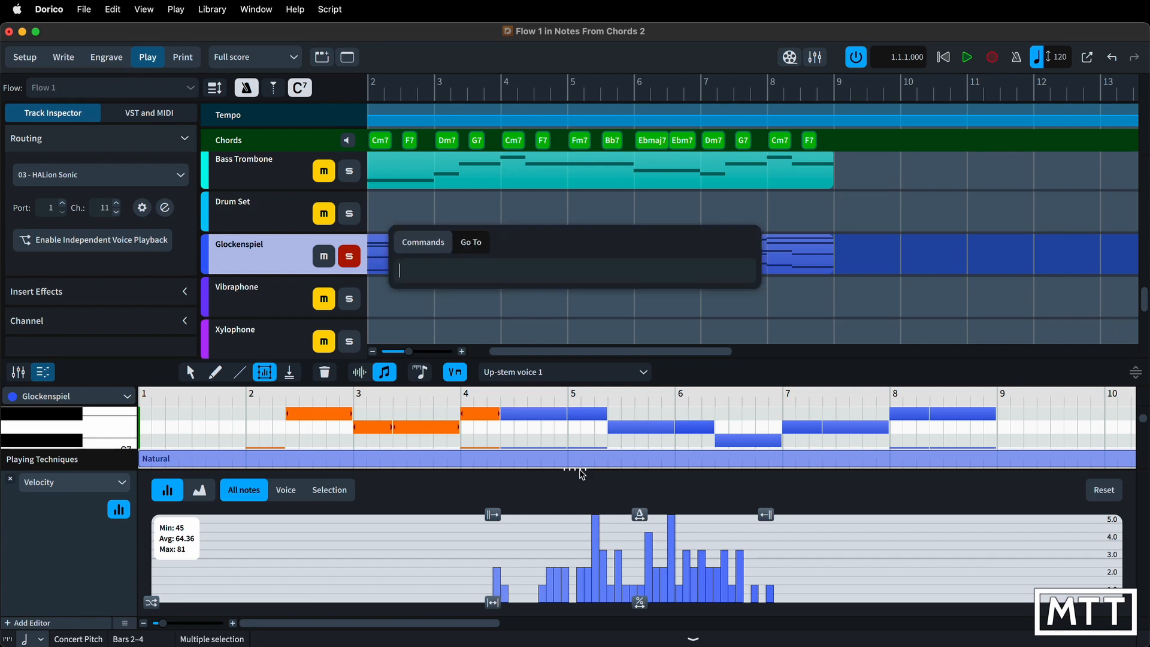
pyautogui.write('key')
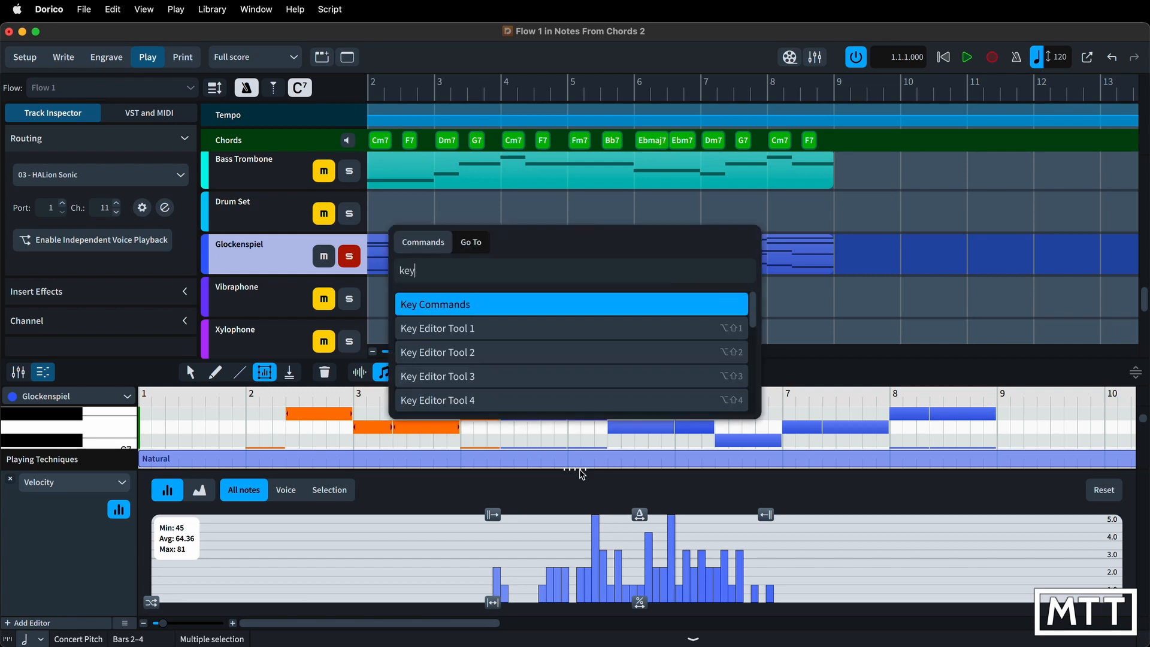
pyautogui.write(' editor')
pyautogui.press('Down')
pyautogui.press('Down')
pyautogui.press('Down')
pyautogui.press('Down')
pyautogui.press('Down')
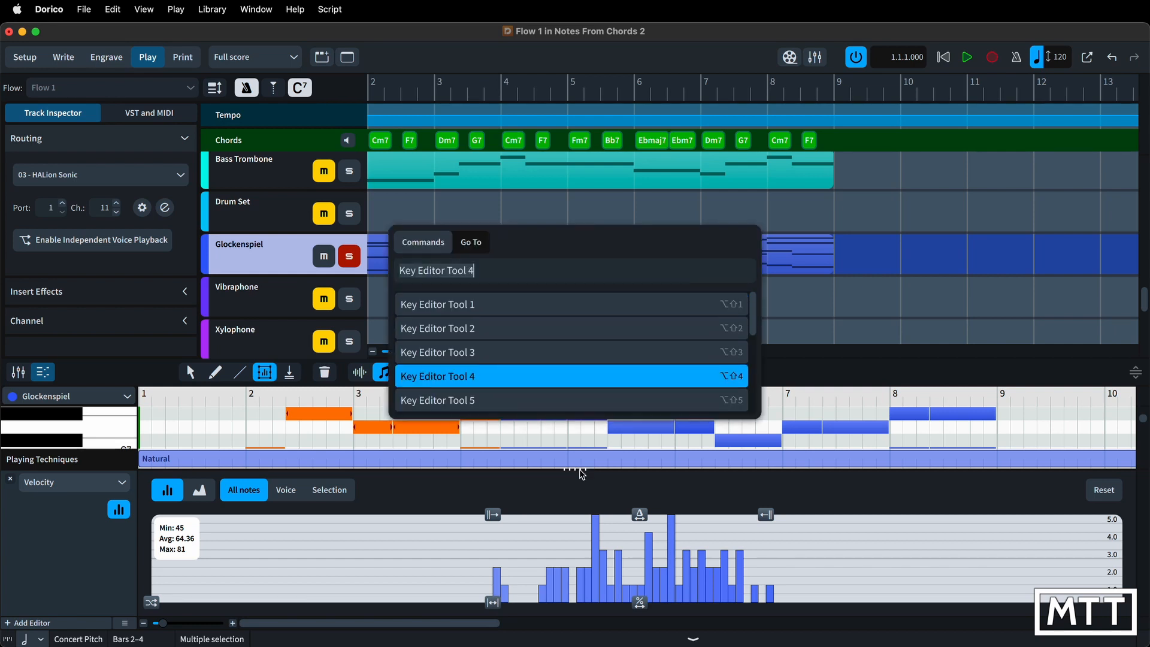
pyautogui.press('Down')
pyautogui.press('Down')
pyautogui.press('Down')
pyautogui.press('Down')
pyautogui.press('Down')
pyautogui.press('Down')
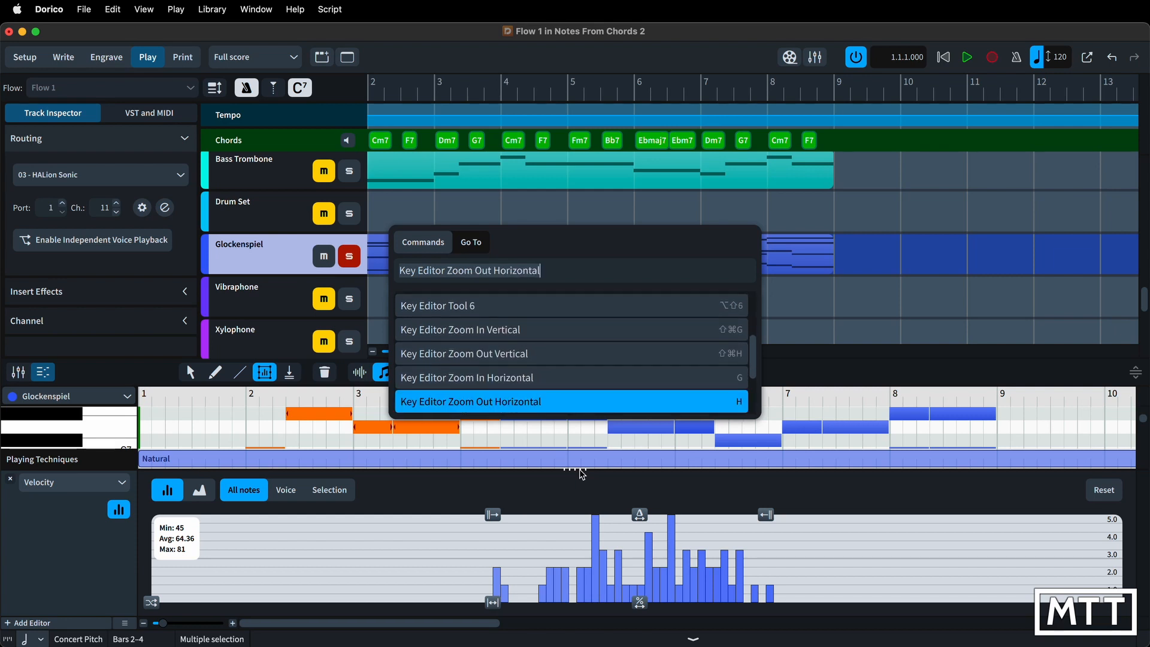
pyautogui.press('Down')
pyautogui.press('Down')
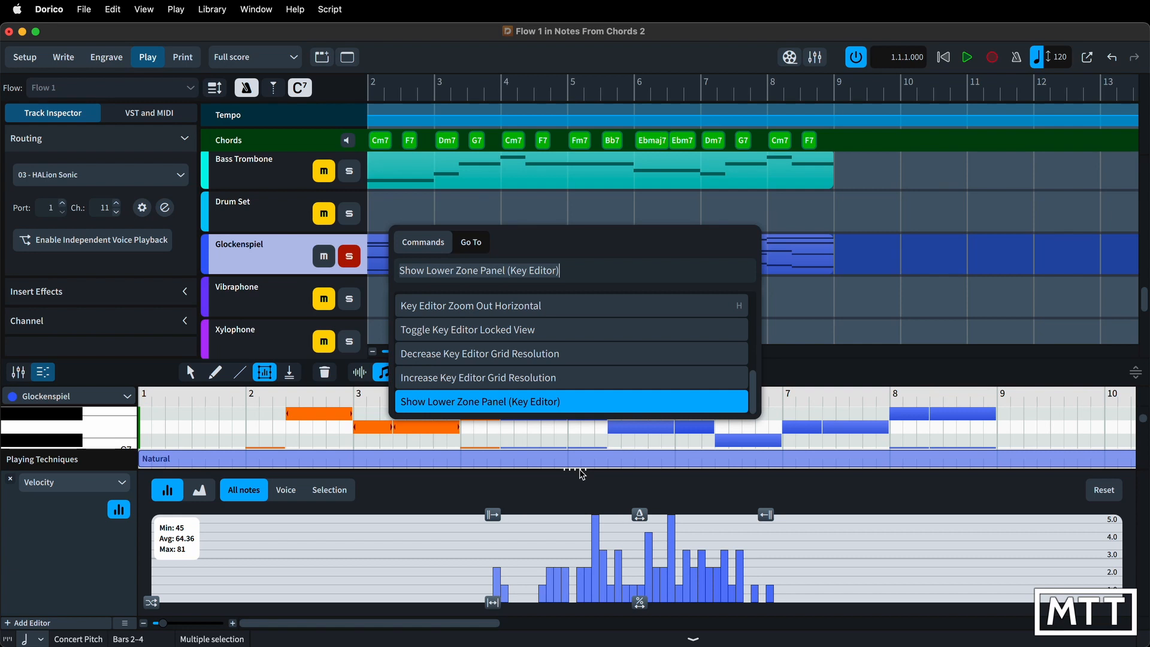
# Run the Toggle Key Editor Locked View command from the search results.
pyautogui.press('Up')
pyautogui.press('Up')
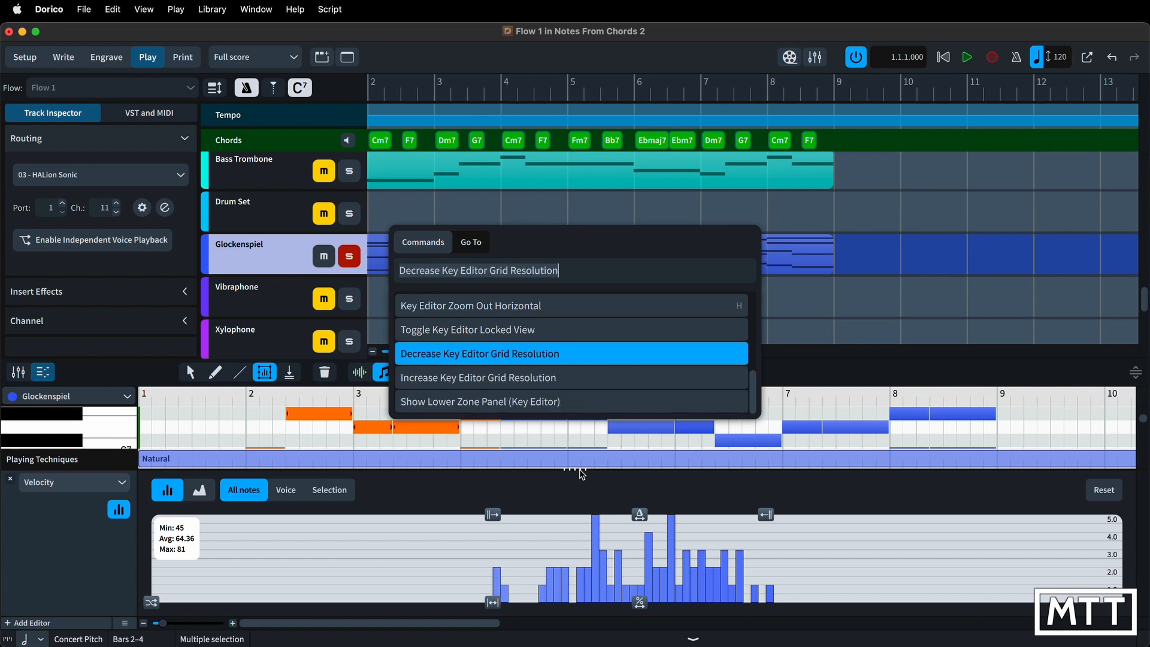
pyautogui.press('Up')
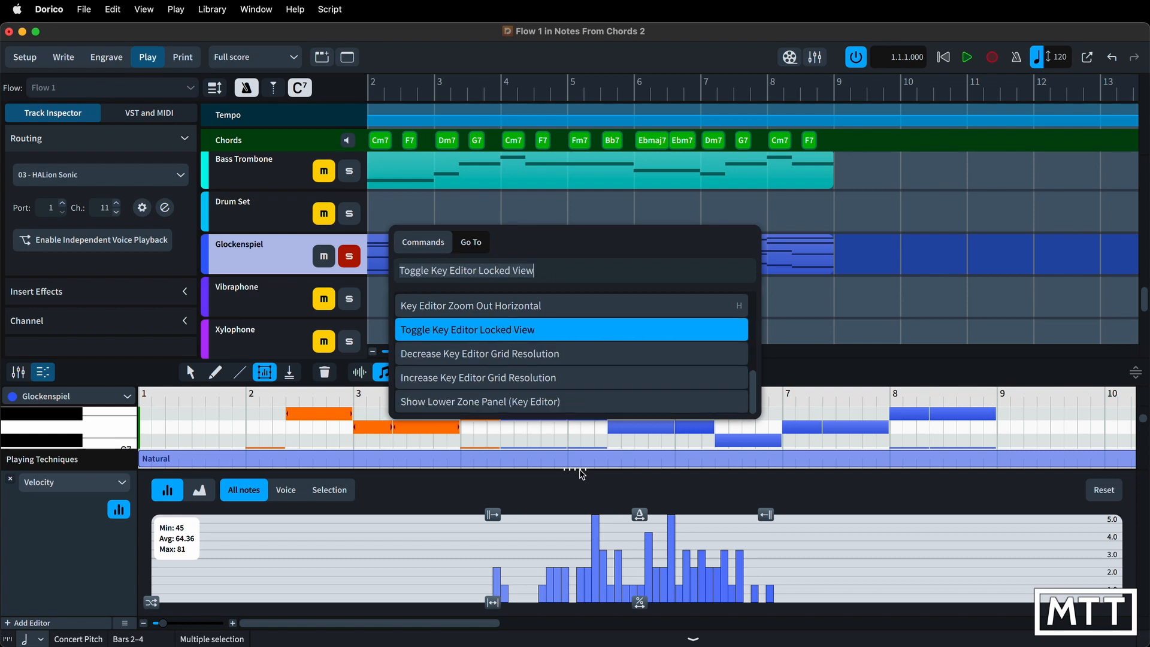
pyautogui.press('Return')
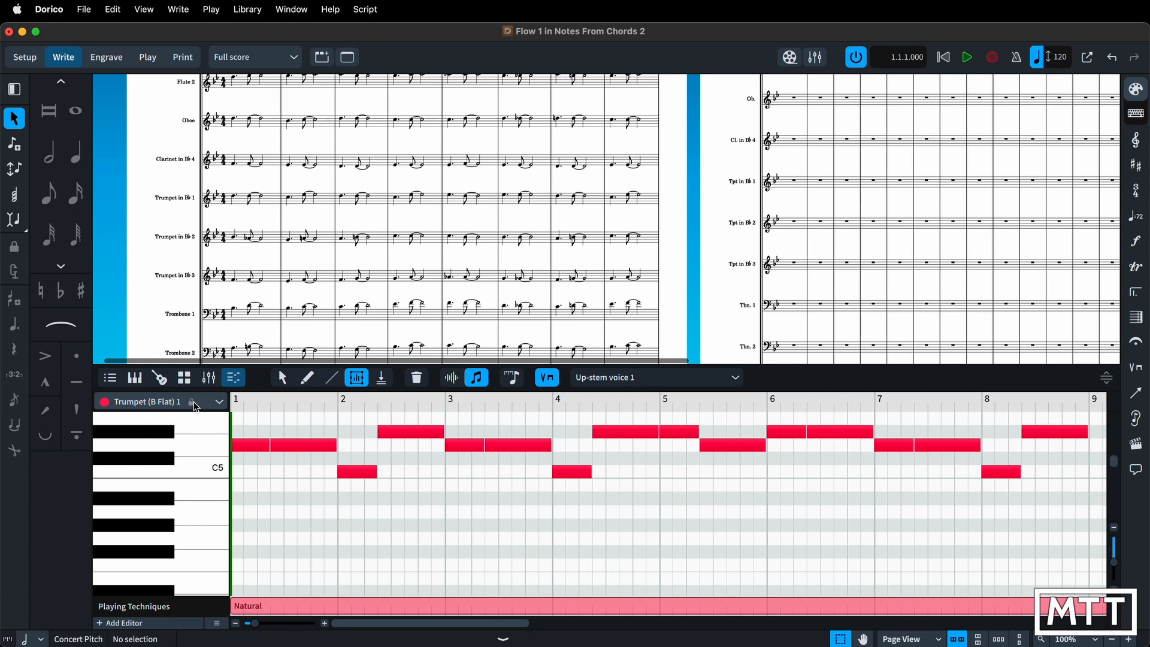
# Enable viewing multiple instruments in the key editor and add Trumpet (B Flat) 2 and Trumpet (B Flat) 3 alongside Trumpet (B Flat) 1.
pyautogui.click(220, 406)
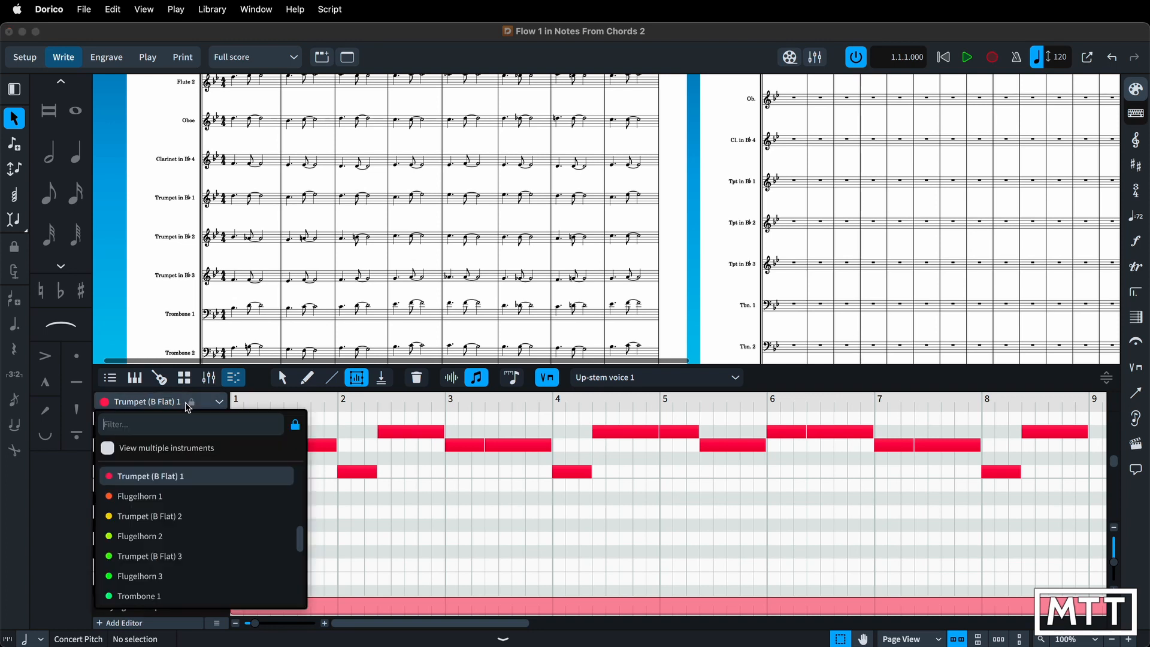
pyautogui.click(108, 449)
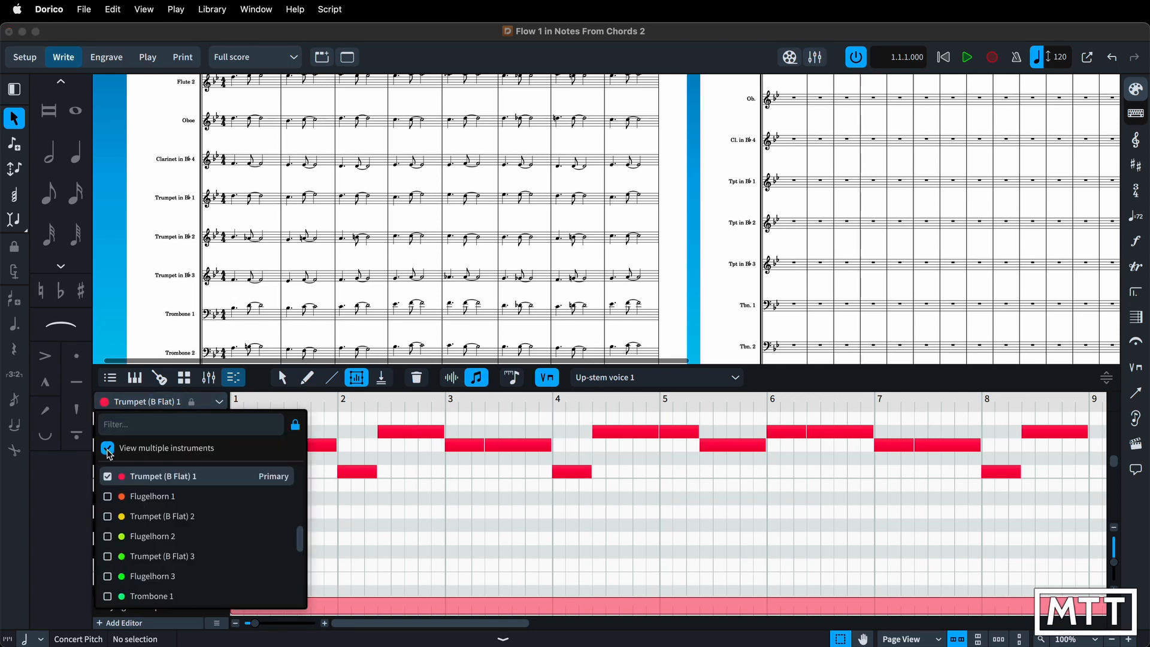
pyautogui.click(108, 517)
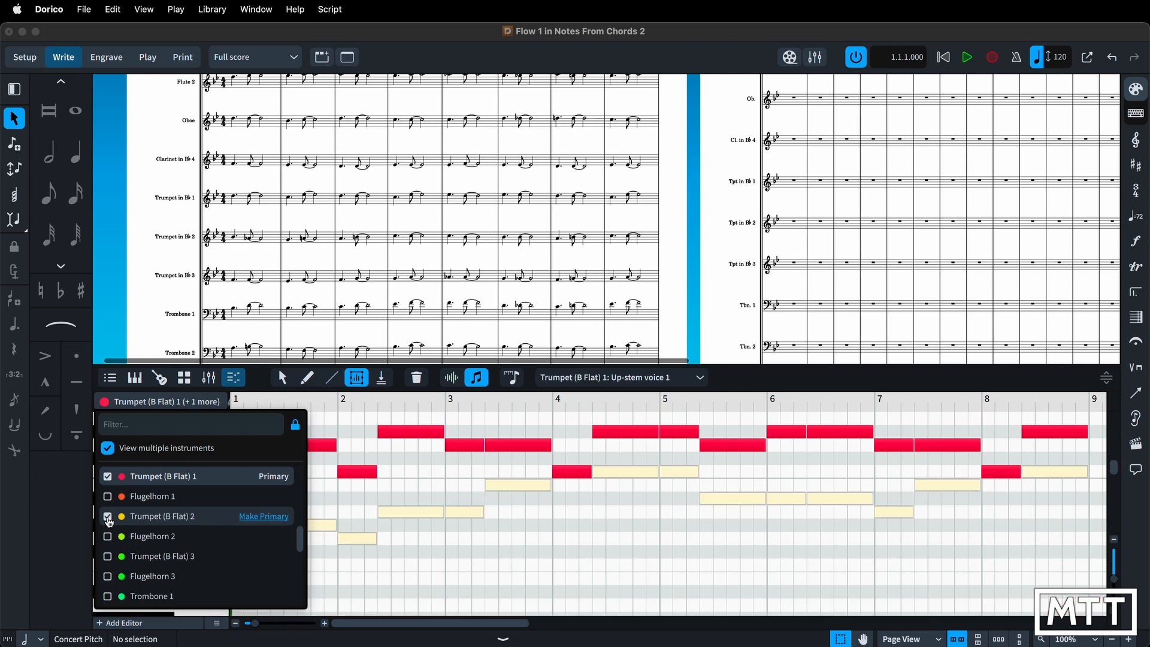
pyautogui.click(107, 557)
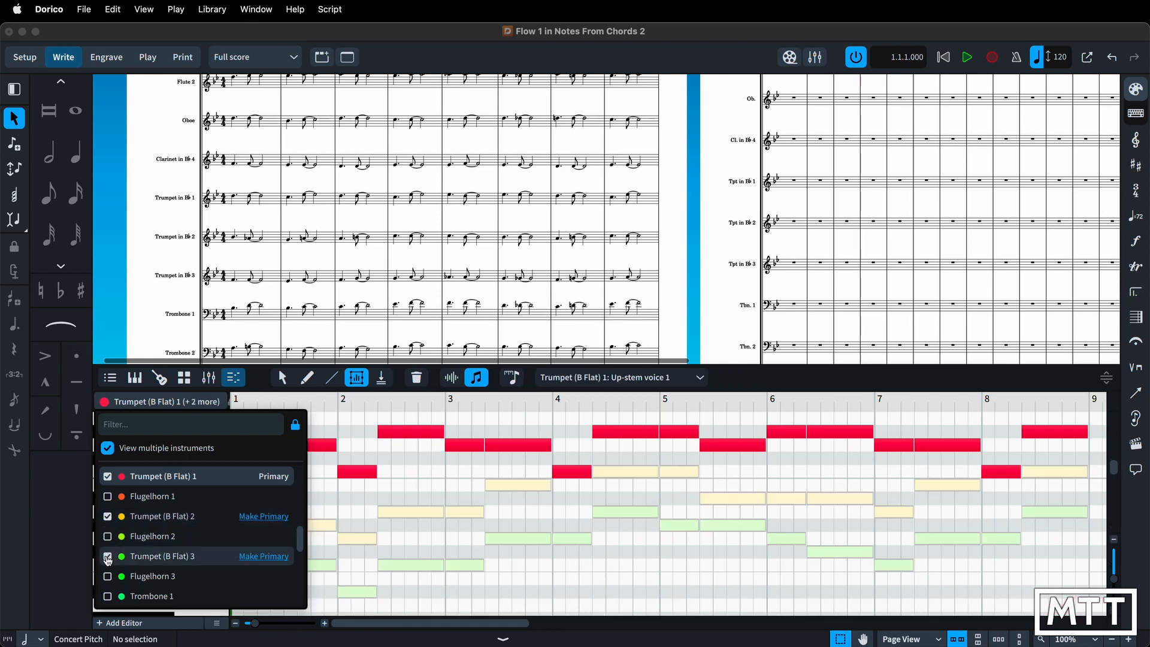
pyautogui.click(399, 489)
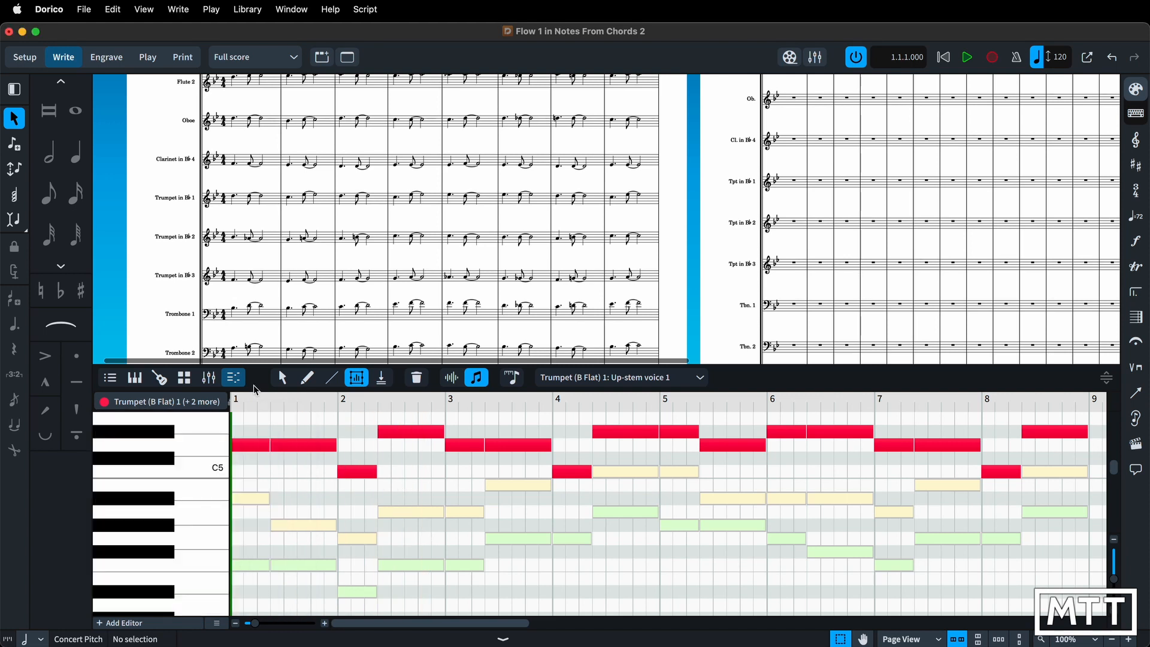
# Switch the key editor's primary instrument through Trumpet (B Flat) 2, 3 and 2, ending on Trumpet (B Flat) 1.
pyautogui.click(168, 401)
pyautogui.click(274, 515)
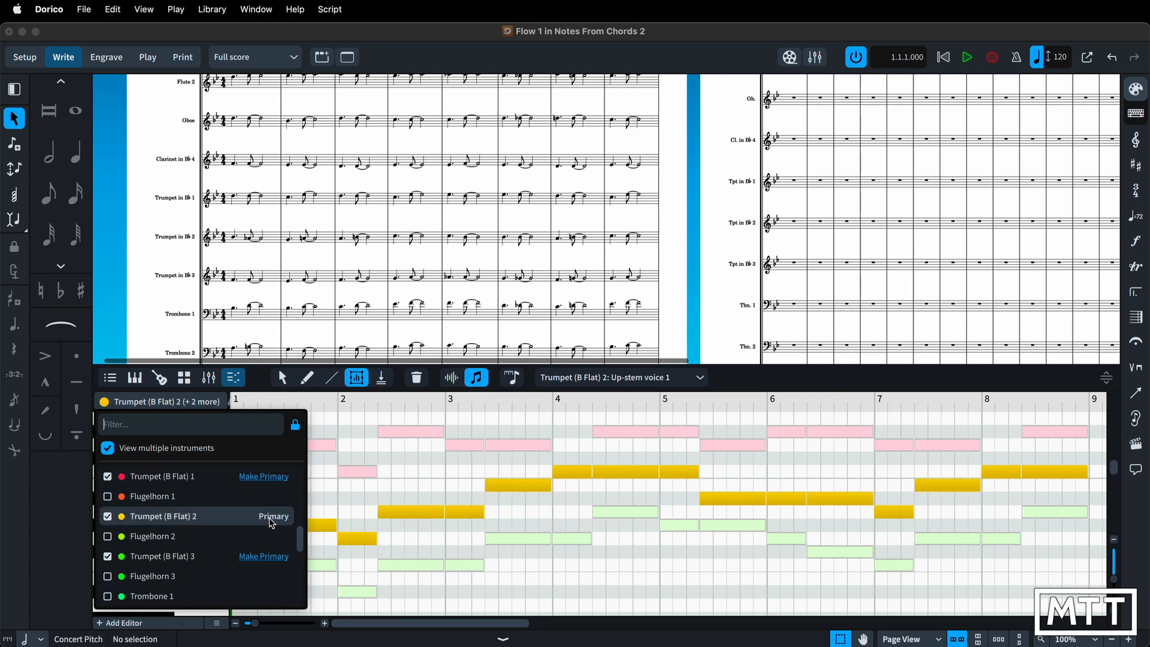
pyautogui.click(276, 556)
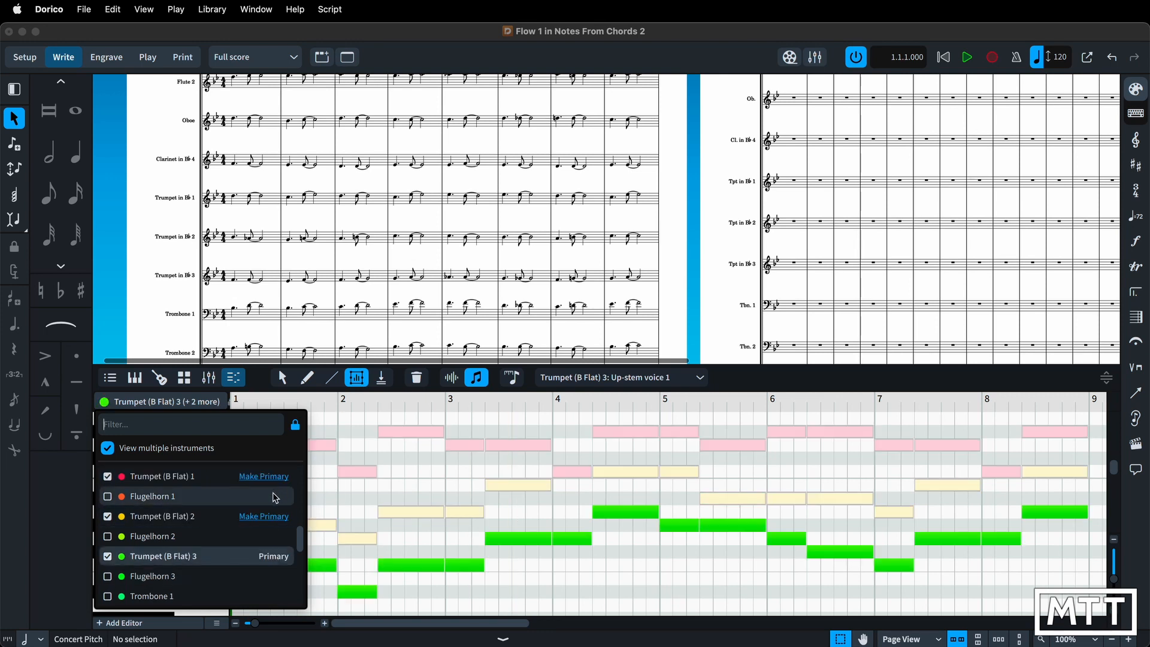
pyautogui.click(274, 516)
pyautogui.click(275, 477)
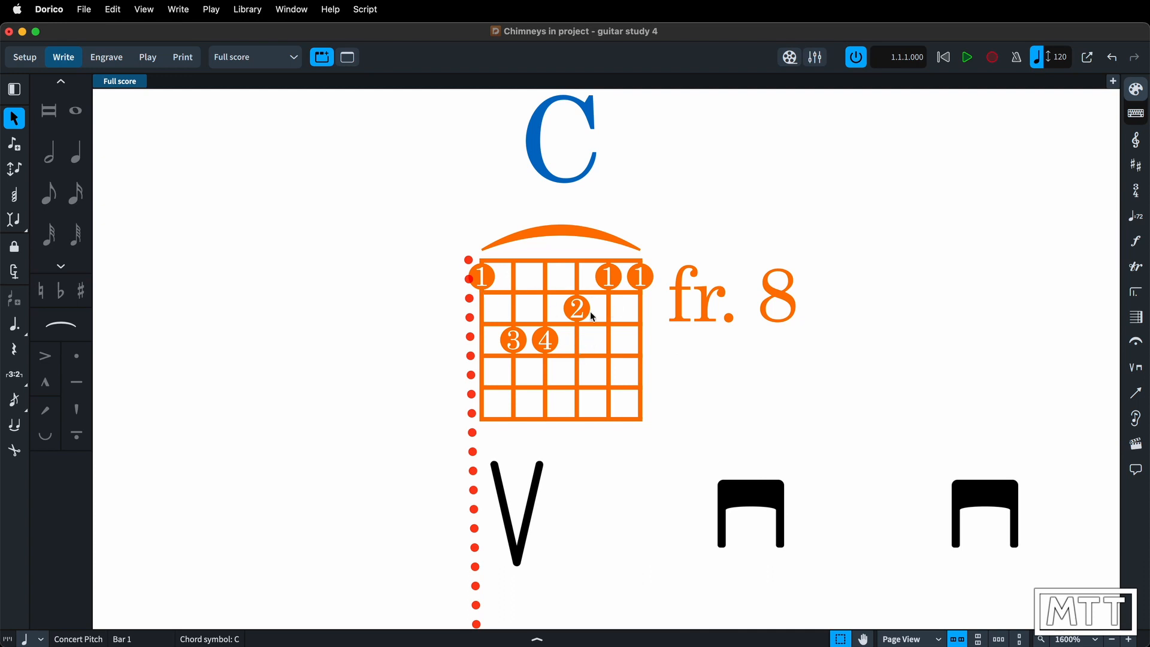
# In the C chord's fret 8 diagram, blank finger numbers 3 and 4 by entering 0, and reset the changes.
pyautogui.doubleClick(524, 354)
pyautogui.doubleClick(534, 351)
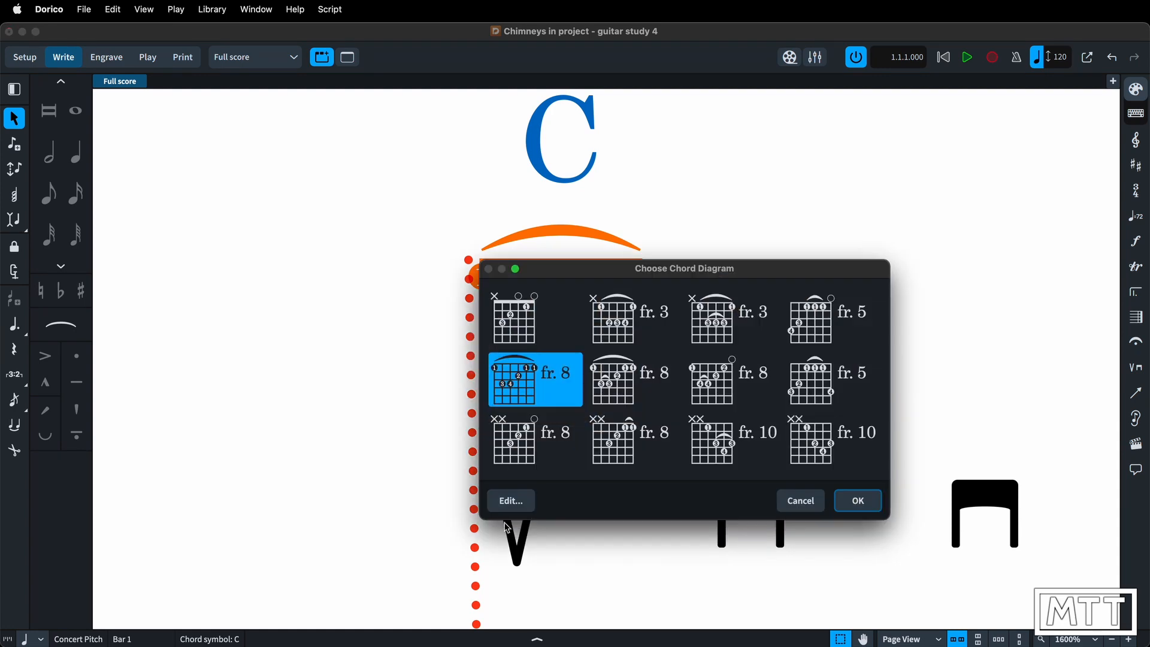
pyautogui.click(513, 502)
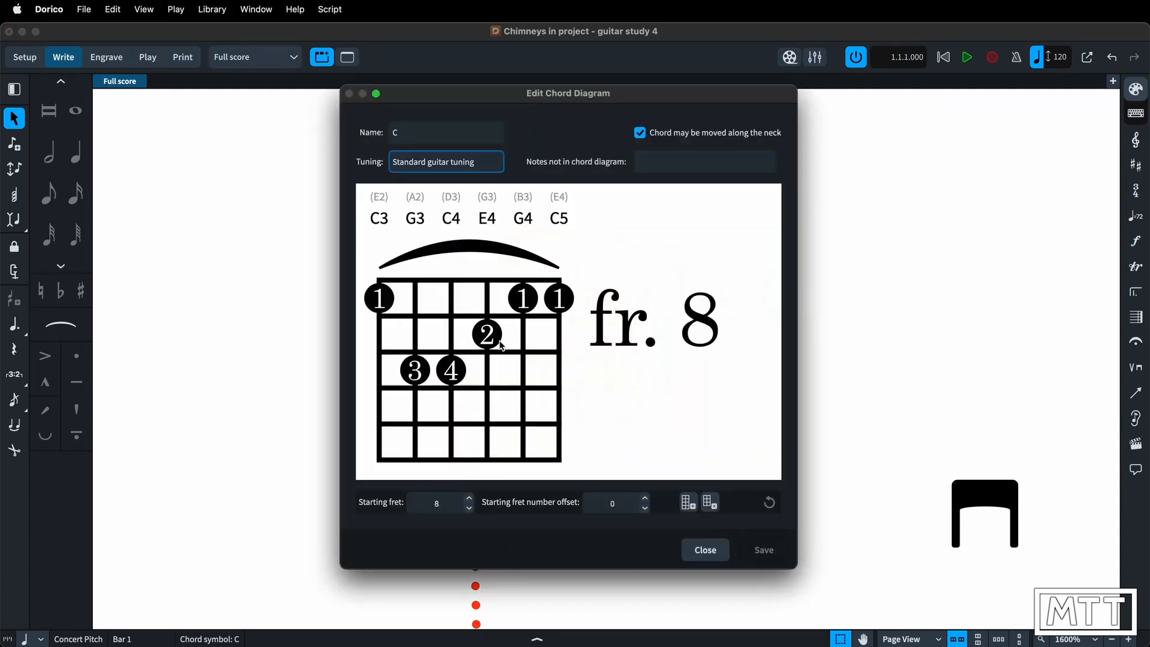
pyautogui.click(419, 374)
pyautogui.click(419, 372)
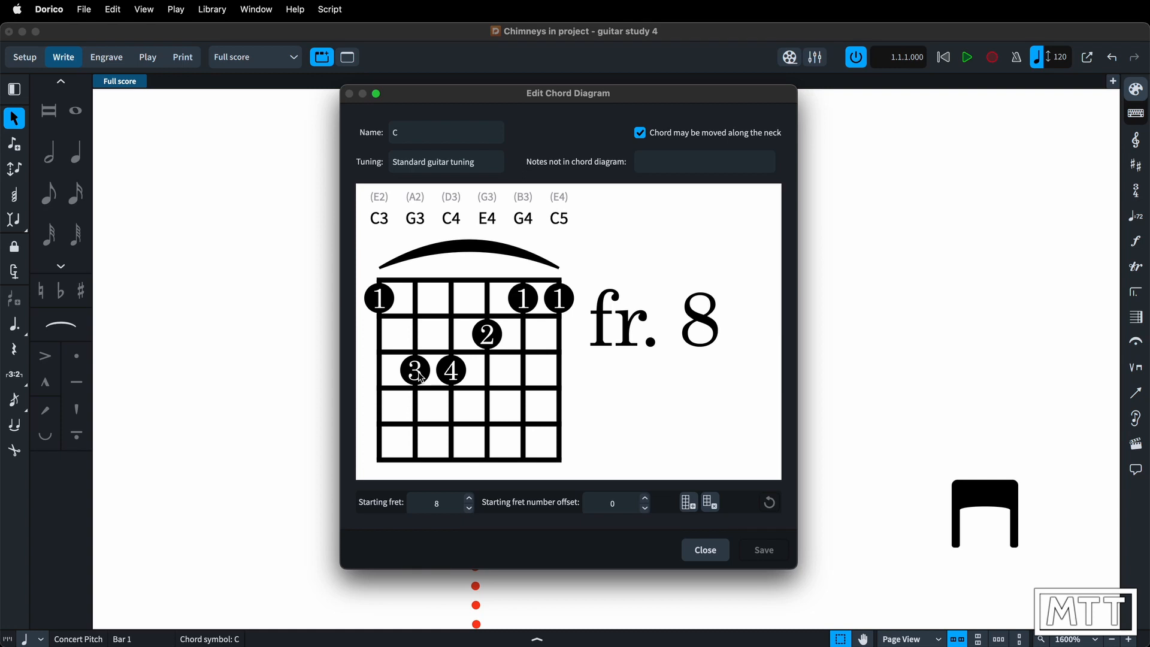
pyautogui.doubleClick(415, 370)
pyautogui.write('0')
pyautogui.doubleClick(451, 371)
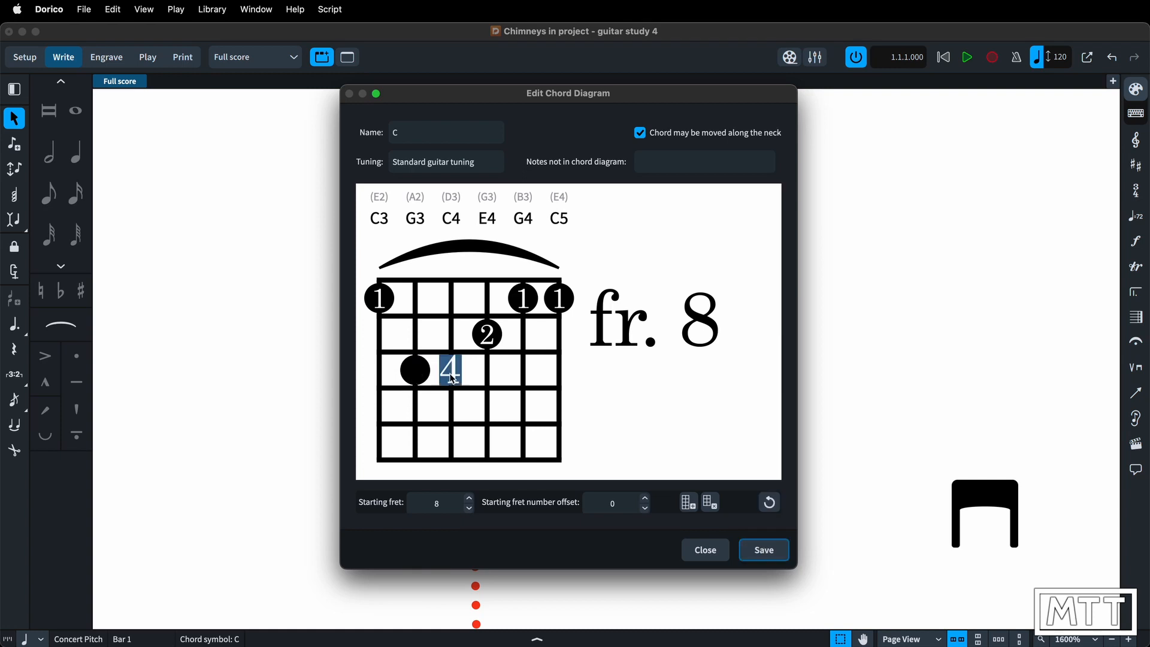
pyautogui.write('0')
pyautogui.click(628, 387)
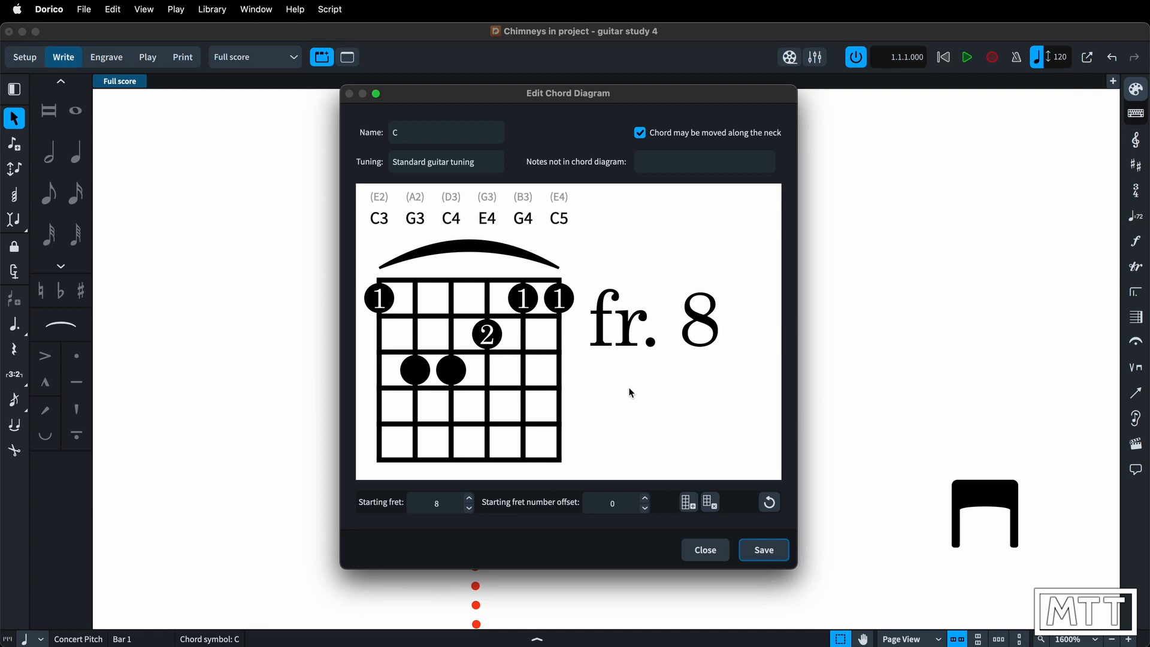
pyautogui.click(768, 503)
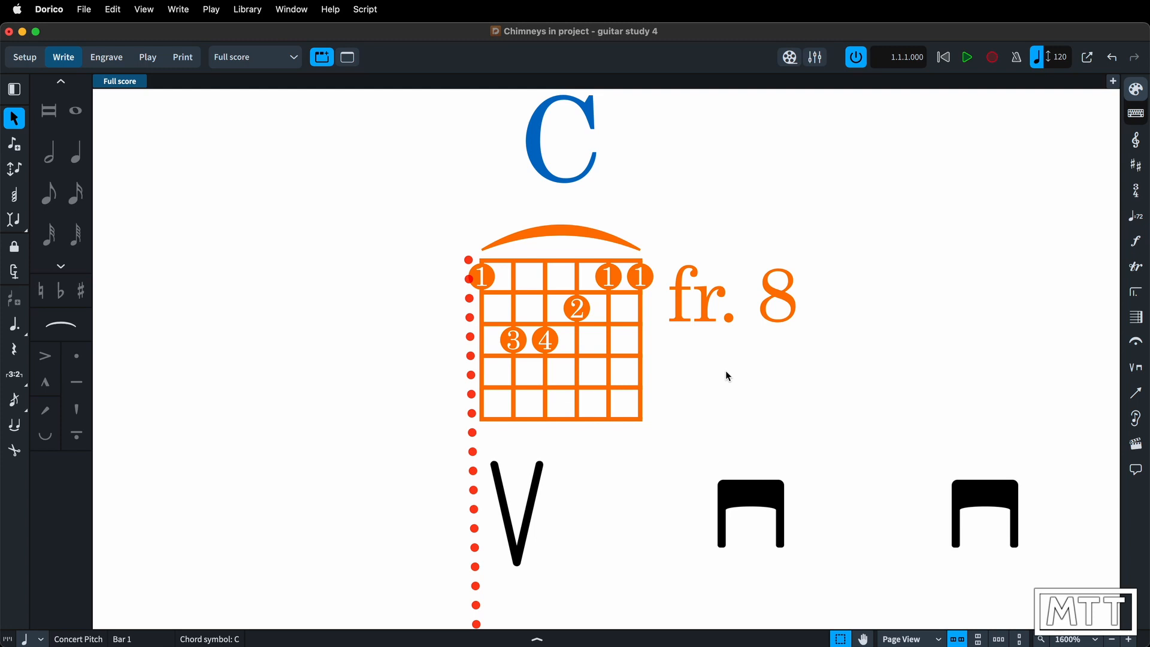
# Change the lowest string's fingering in the C chord's fret 8 diagram to T, and reset the diagram without saving.
pyautogui.doubleClick(486, 279)
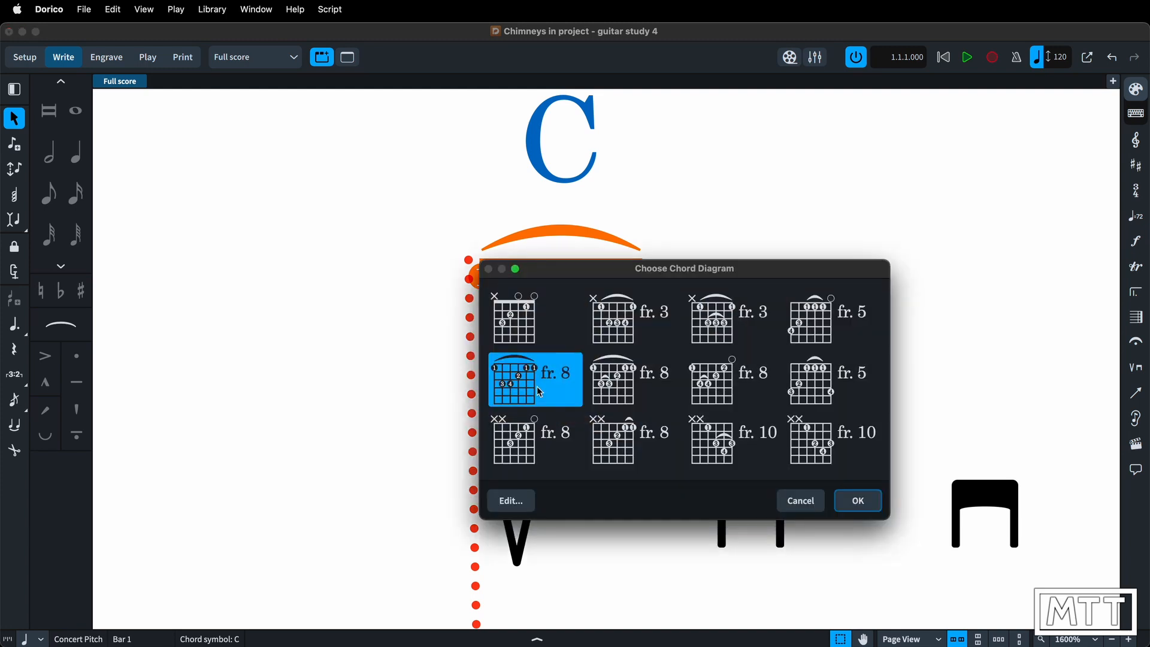
pyautogui.click(512, 499)
pyautogui.doubleClick(378, 298)
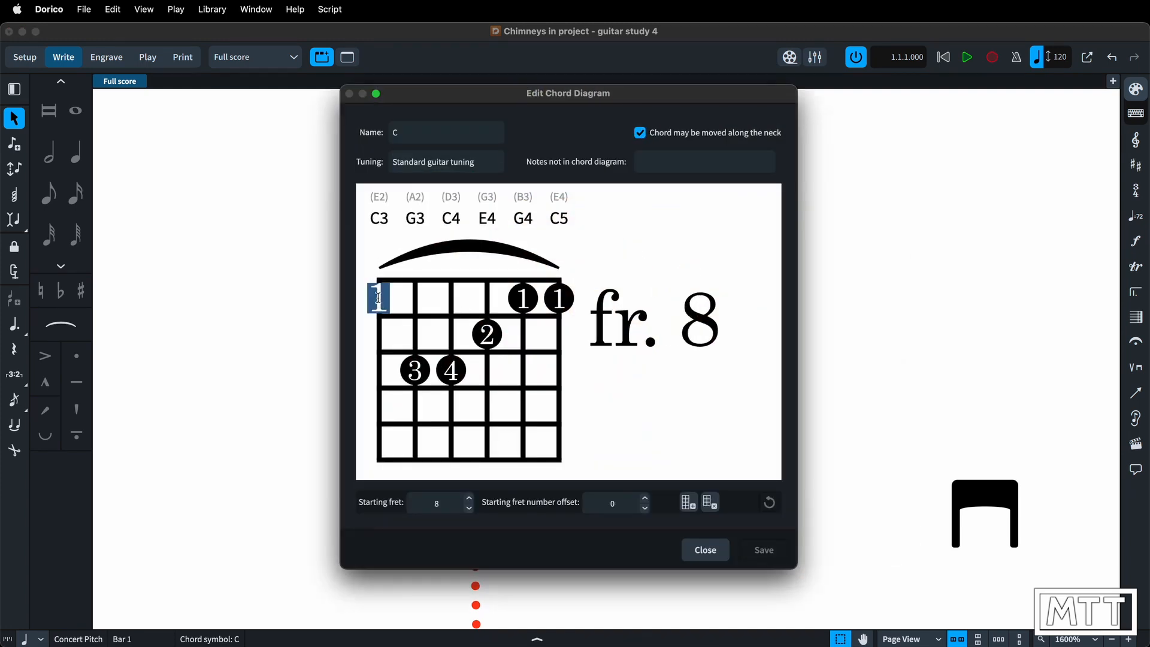
pyautogui.write('T')
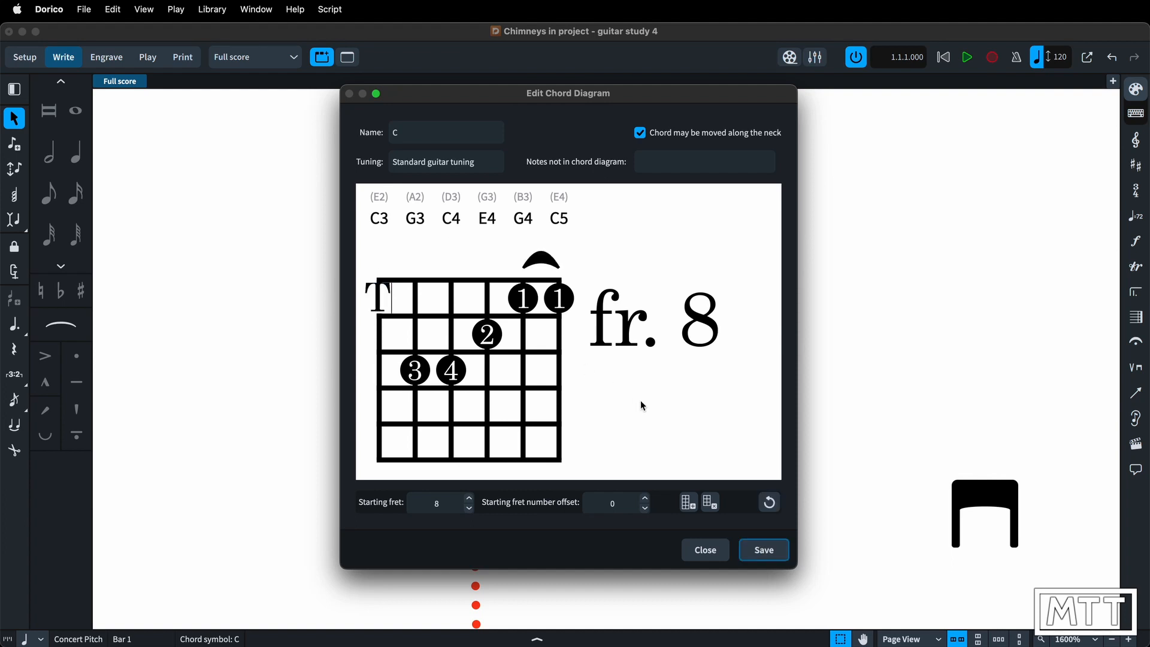
pyautogui.click(670, 440)
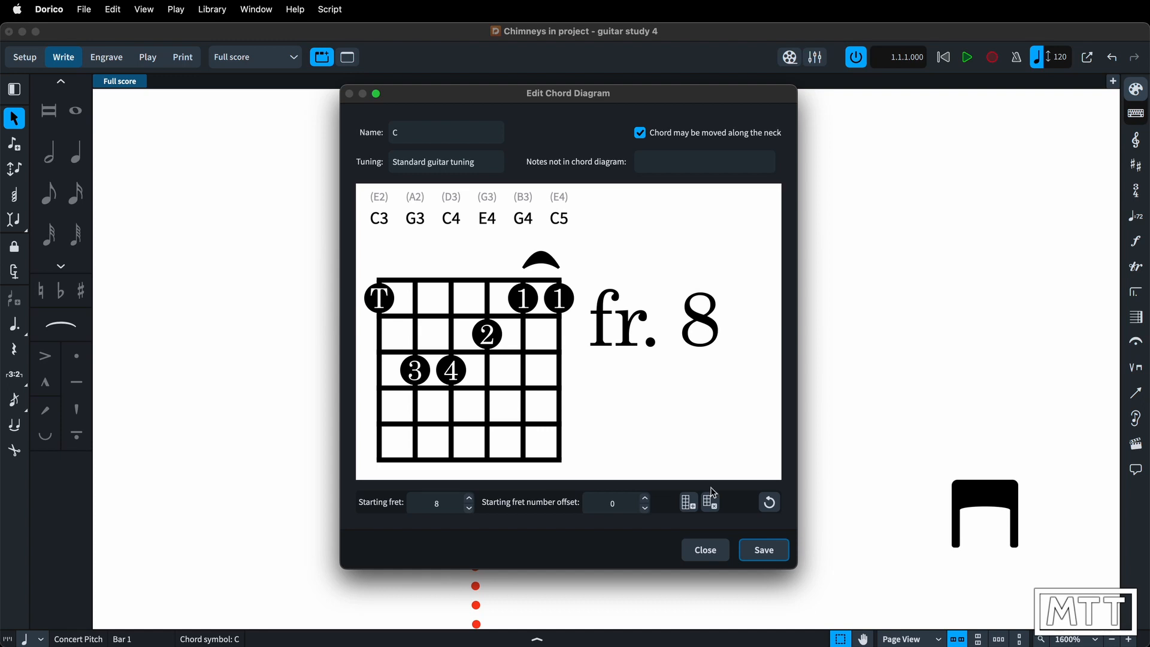
pyautogui.click(769, 502)
pyautogui.click(706, 550)
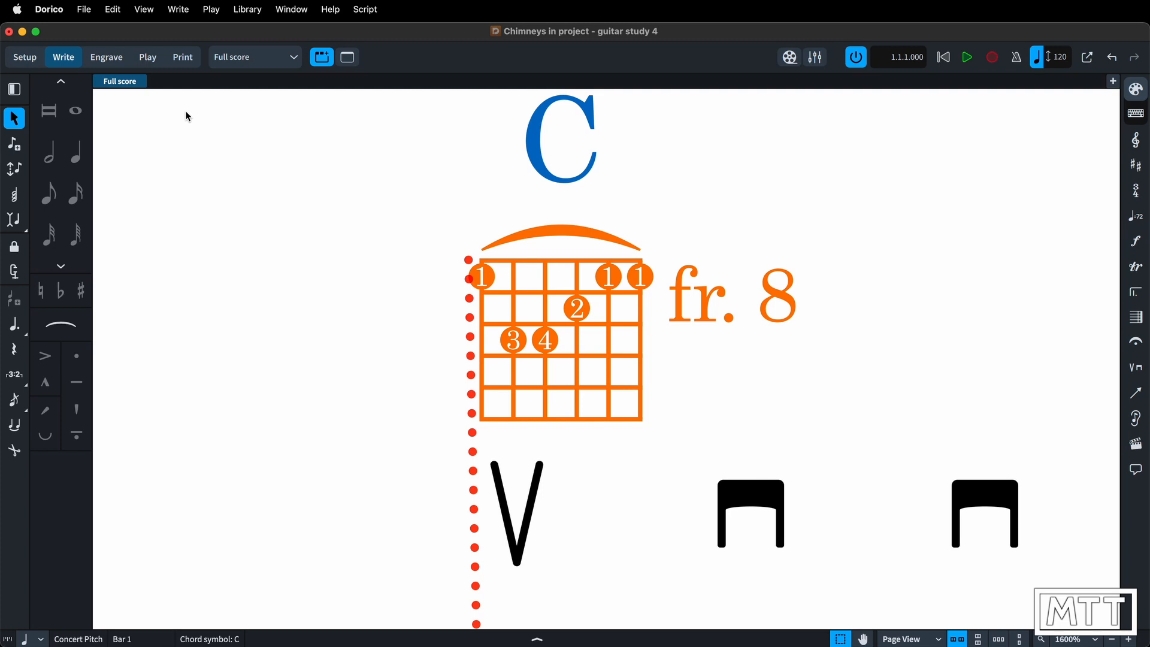
# Set the chord diagram note input option for fingering the lowest string to Allow thumb and apply it, updating existing fingerings.
pyautogui.press('super+shift+i')
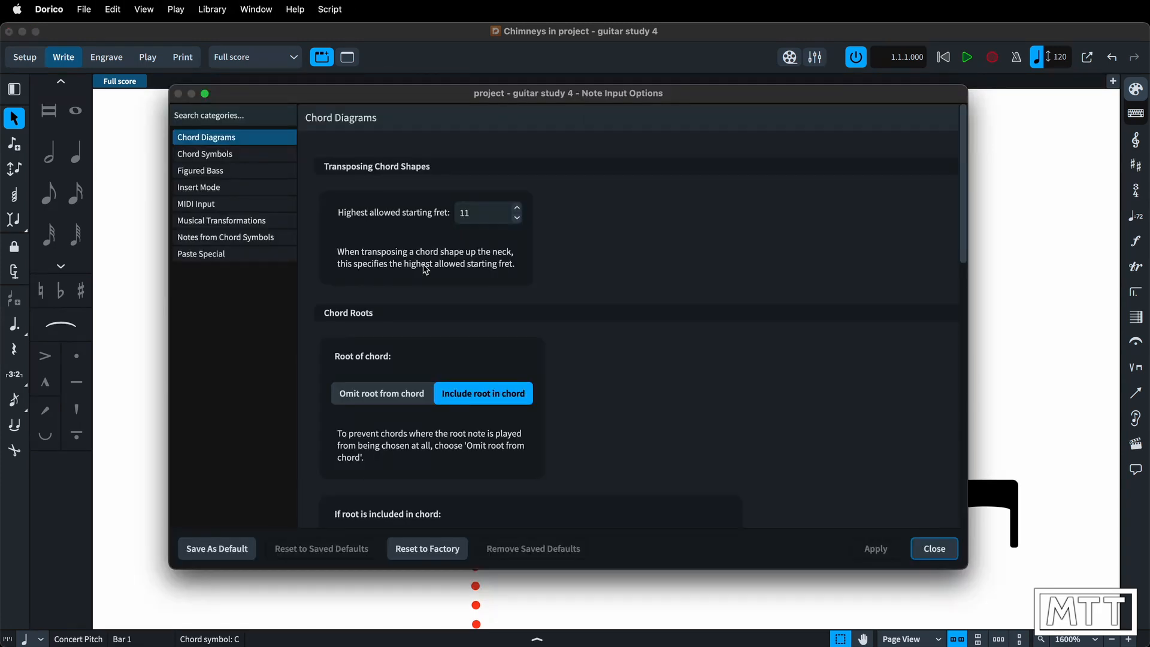
pyautogui.scroll(-10, 425, 269)
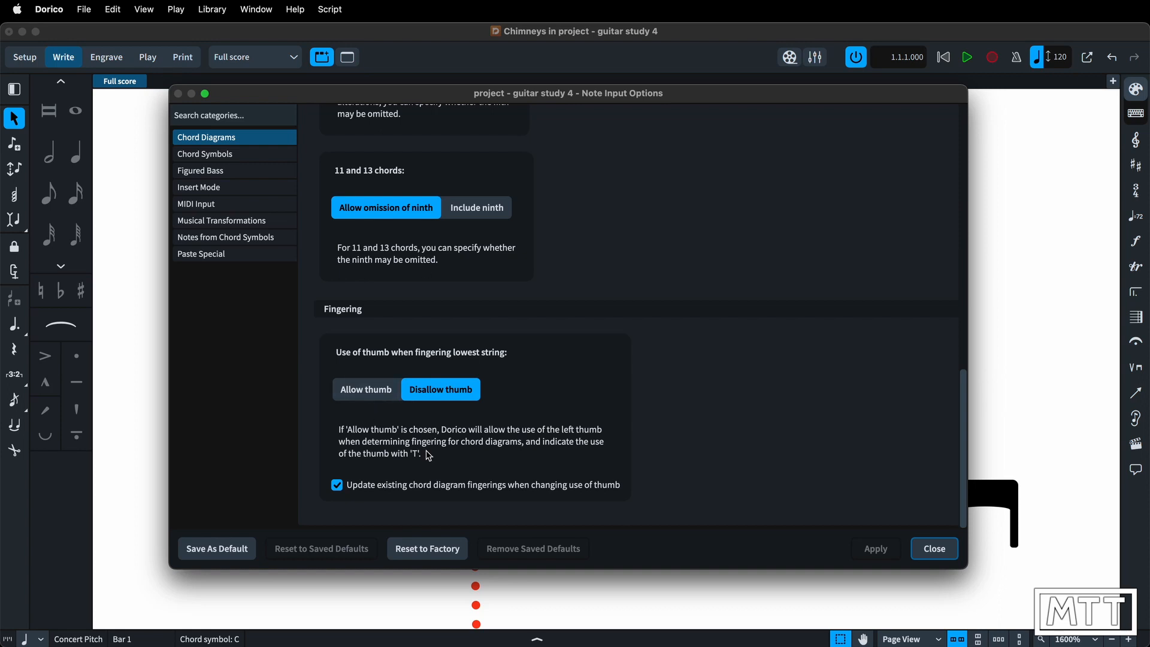
pyautogui.click(378, 390)
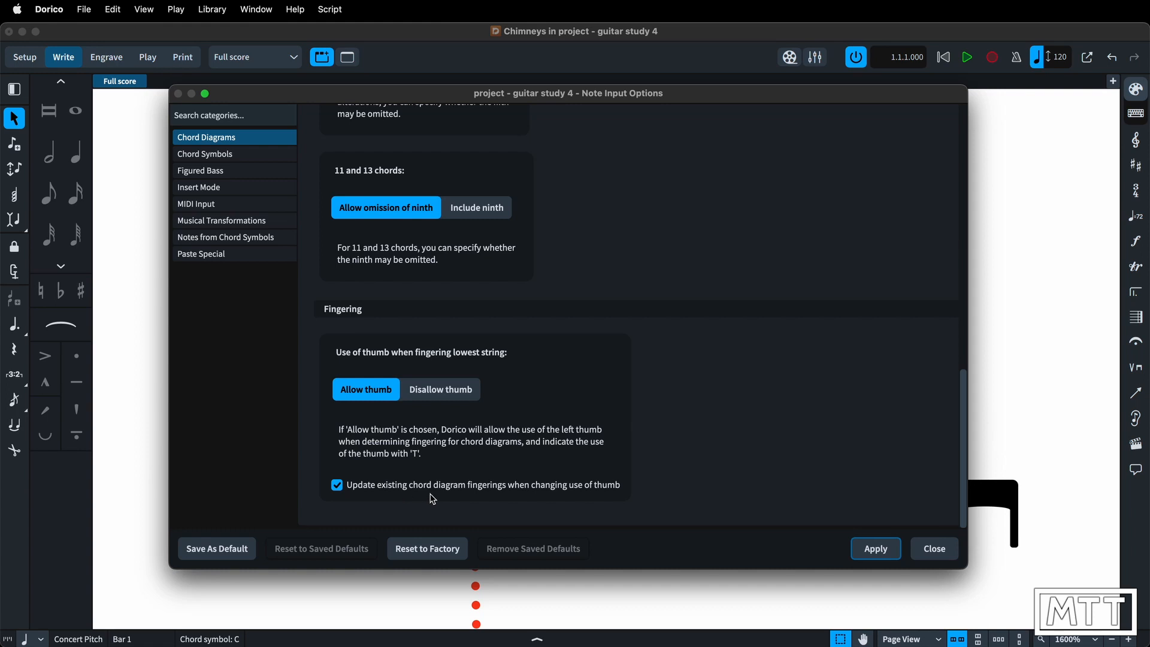
pyautogui.click(882, 557)
pyautogui.click(935, 550)
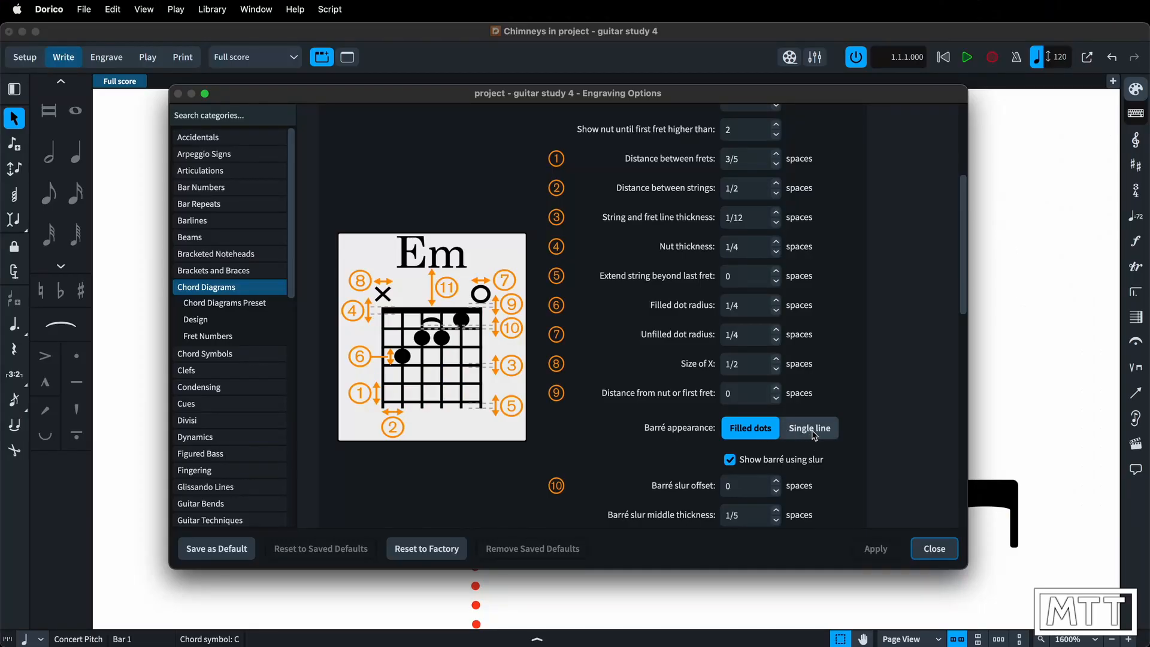
# Set the chord diagram barré appearance to Single line in the engraving options and apply it.
pyautogui.click(815, 437)
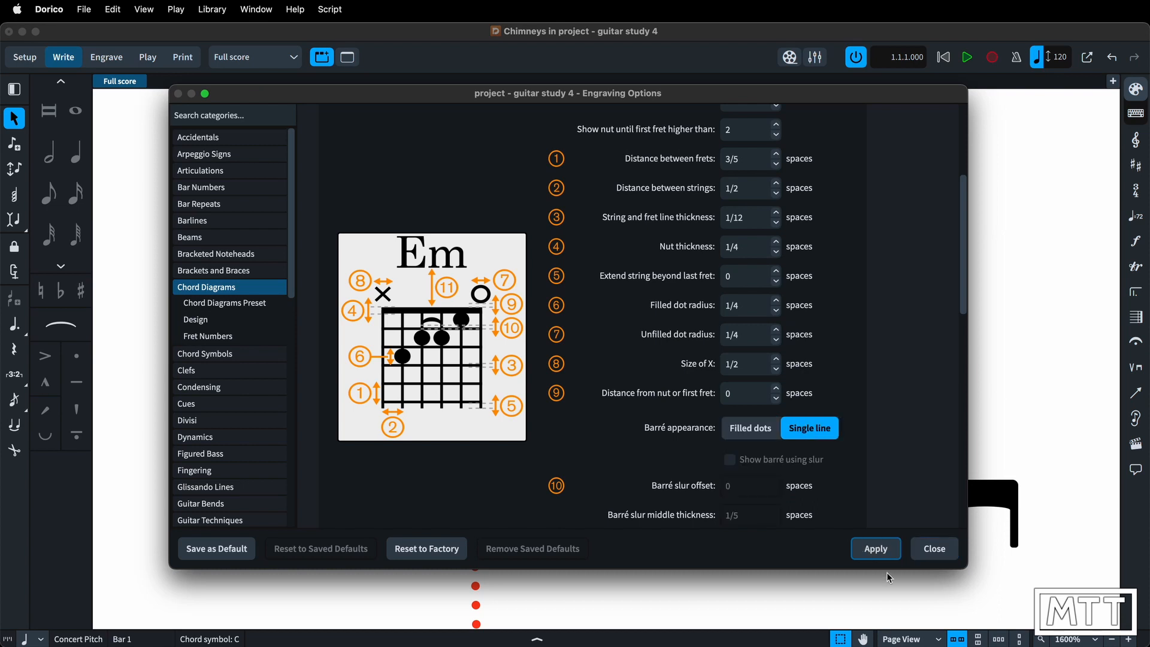
pyautogui.click(878, 553)
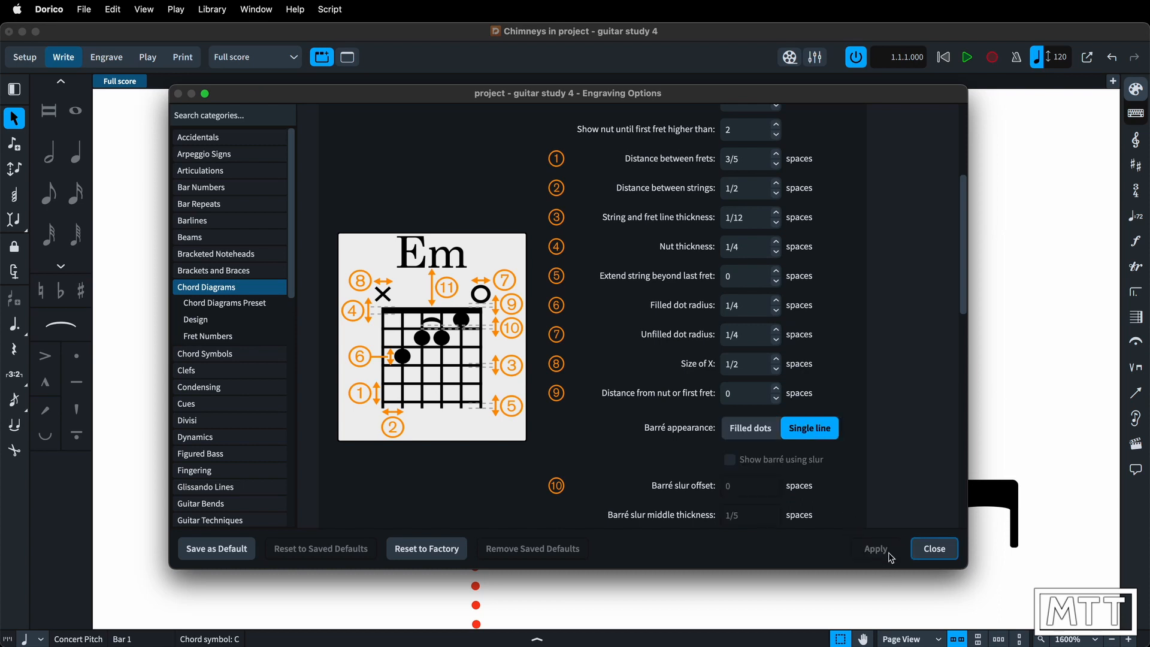
pyautogui.click(932, 550)
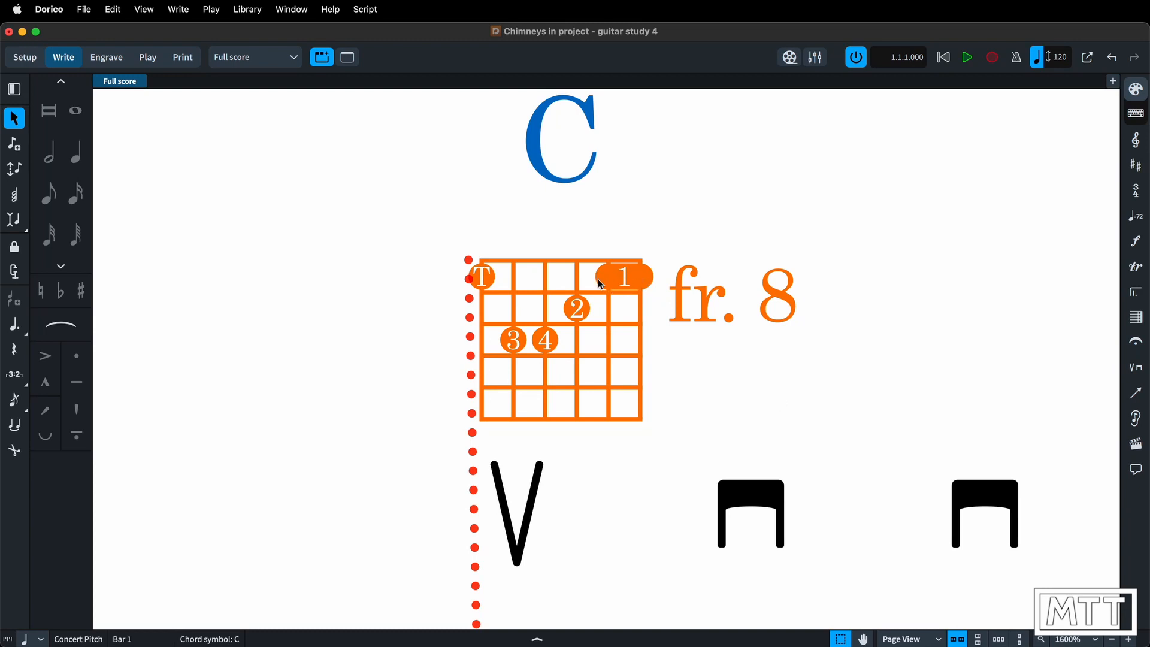
# Set the chord diagram note input option for fingering the lowest string to Disallow thumb and apply it, updating existing fingerings.
pyautogui.doubleClick(483, 279)
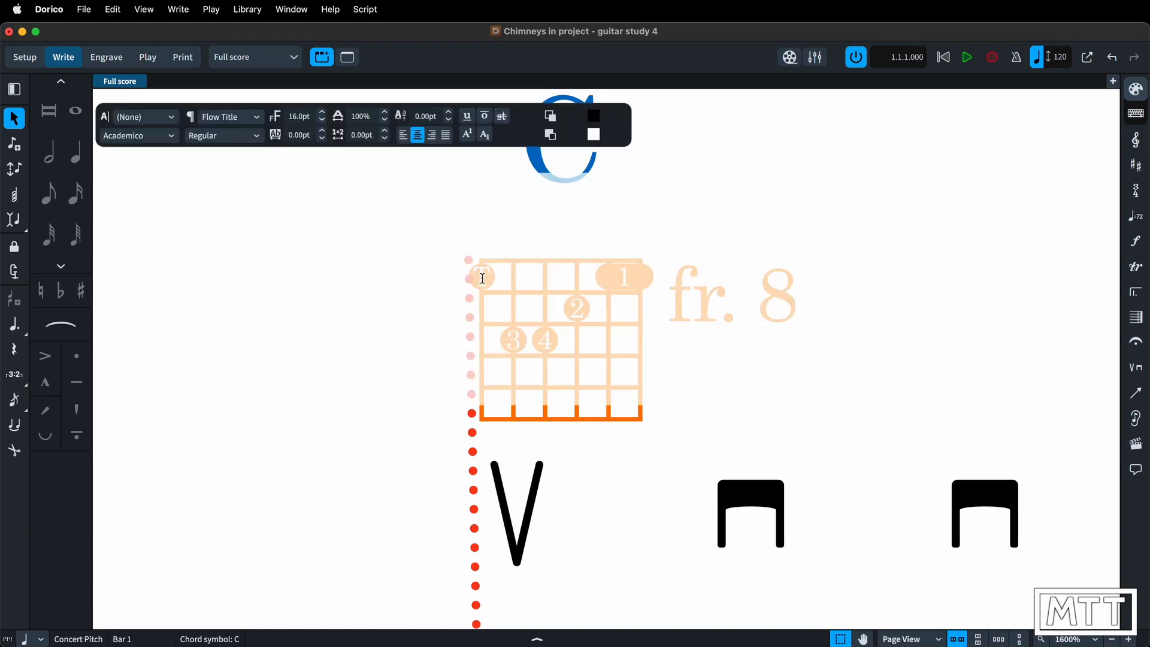
pyautogui.press('Escape')
pyautogui.press('super+shift+i')
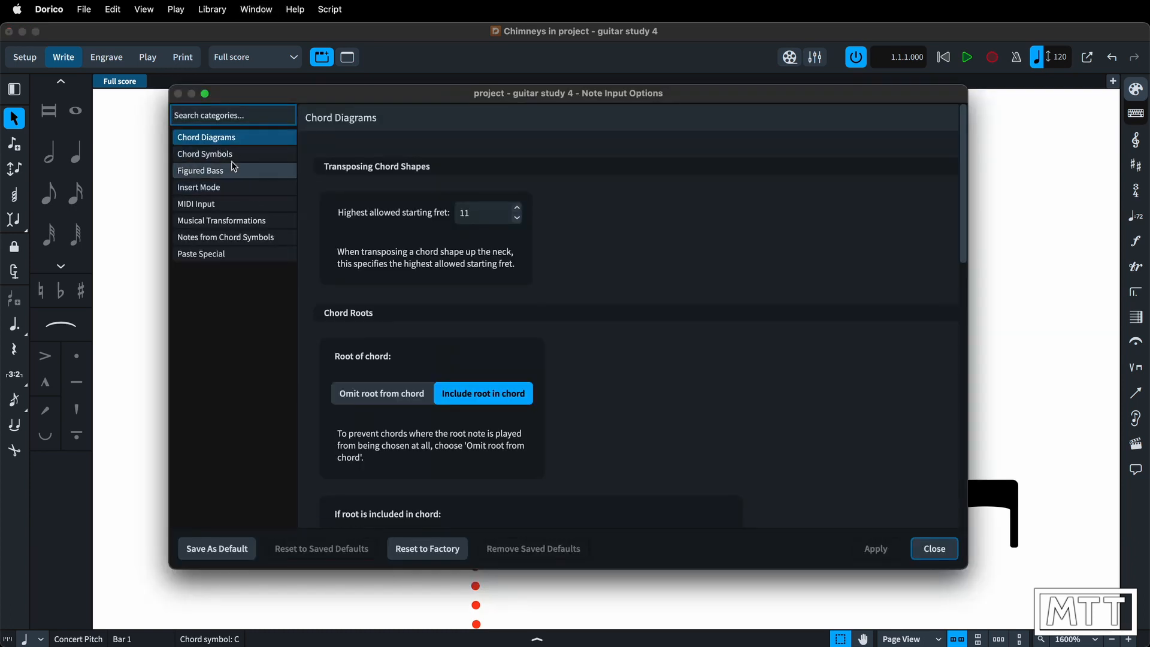
pyautogui.scroll(-10, 400, 432)
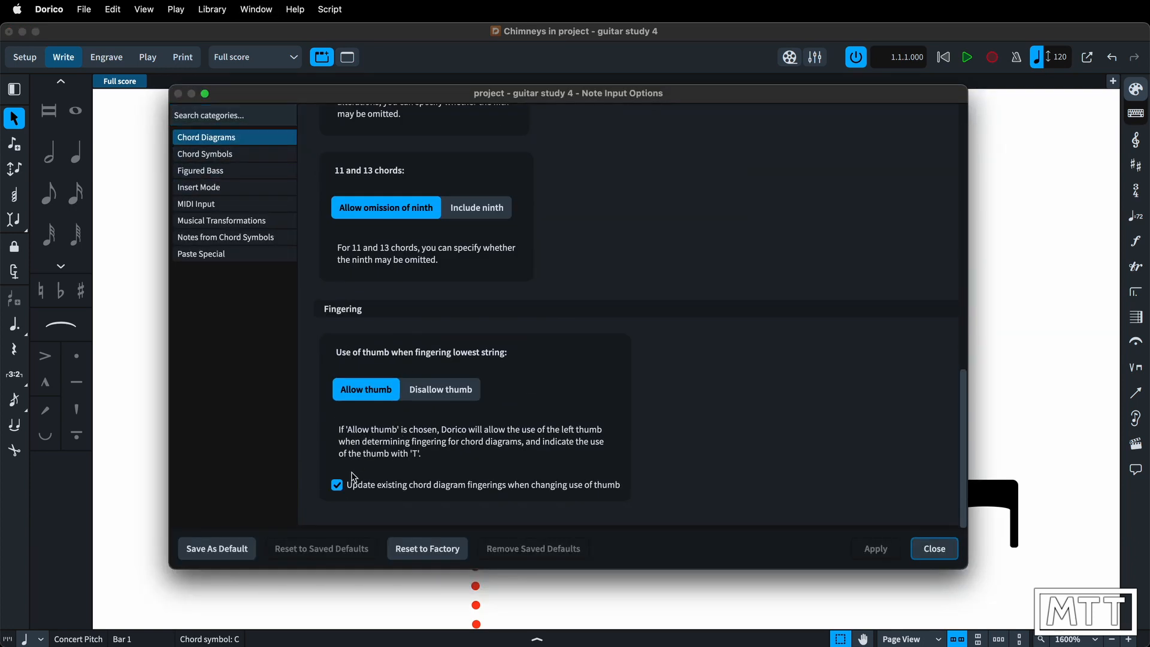
pyautogui.click(425, 391)
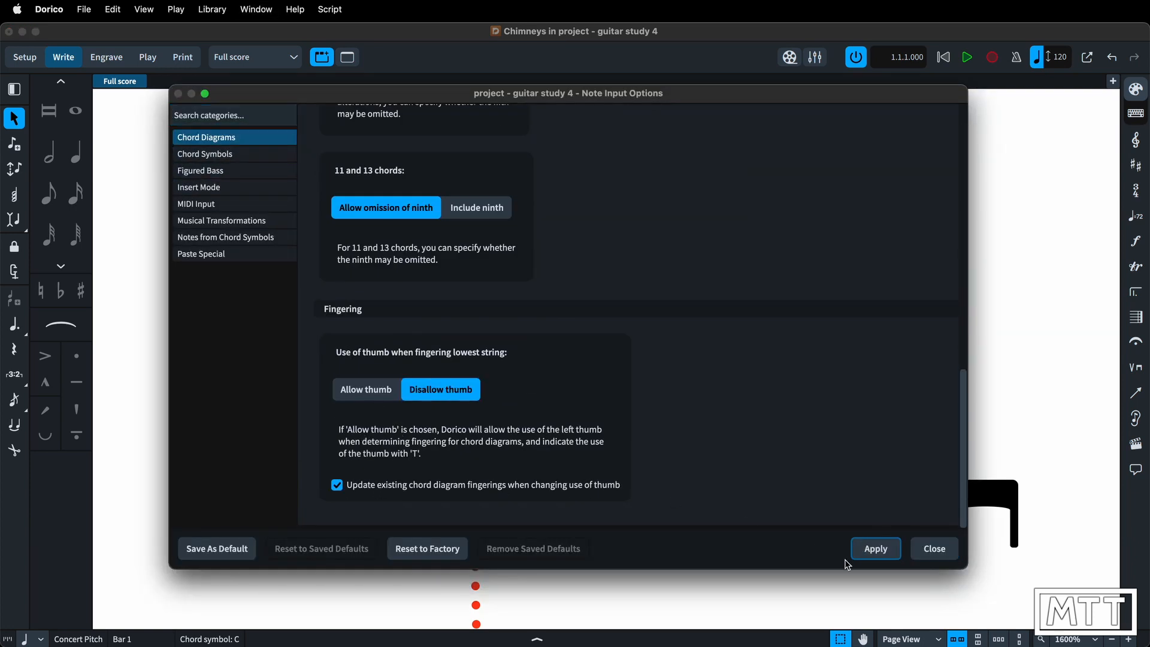
pyautogui.click(877, 555)
pyautogui.click(933, 554)
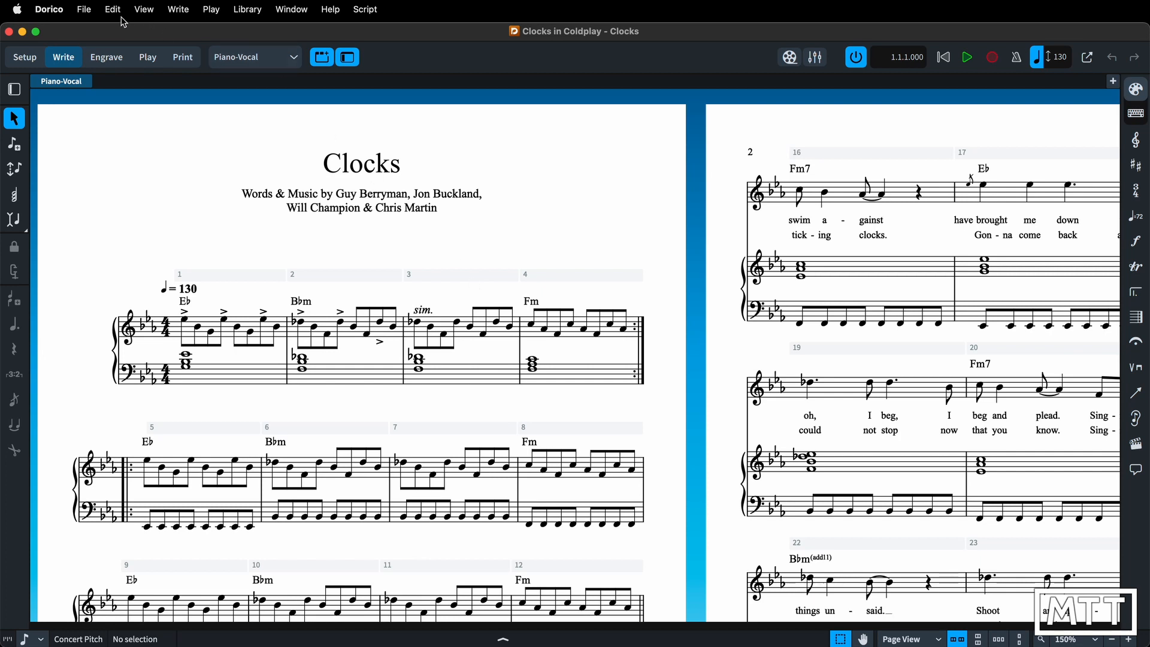
# Export the lyrics of Clocks to the Documents folder under the file name Lyrics from Clocks.
pyautogui.click(85, 9)
pyautogui.moveTo(174, 209)
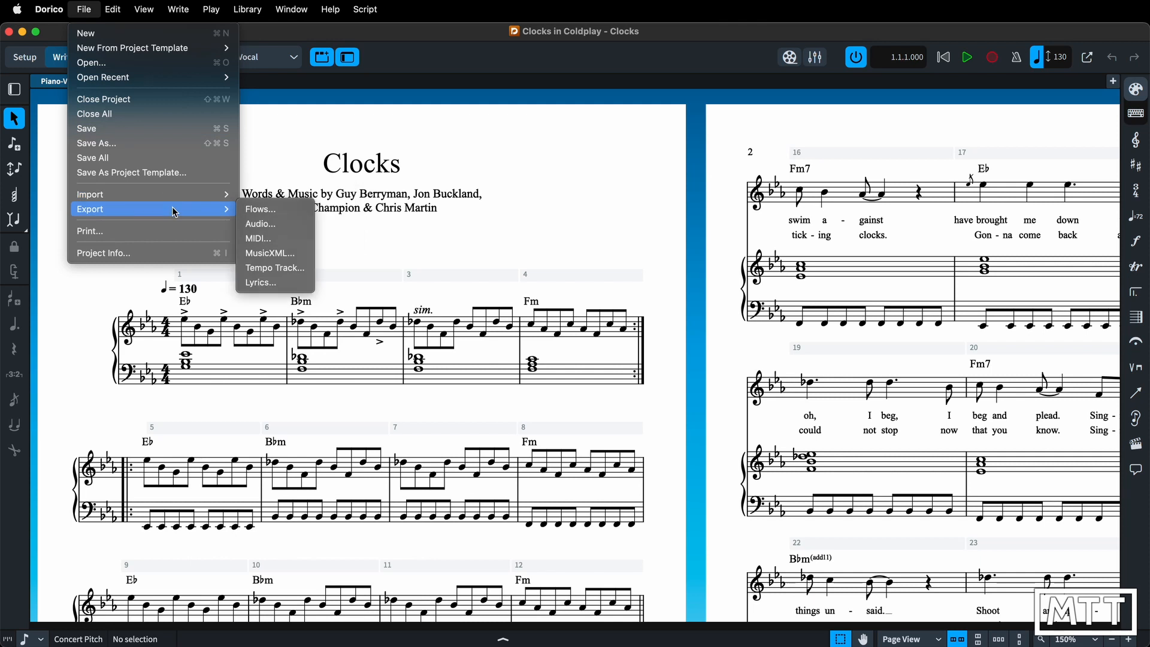
pyautogui.click(276, 284)
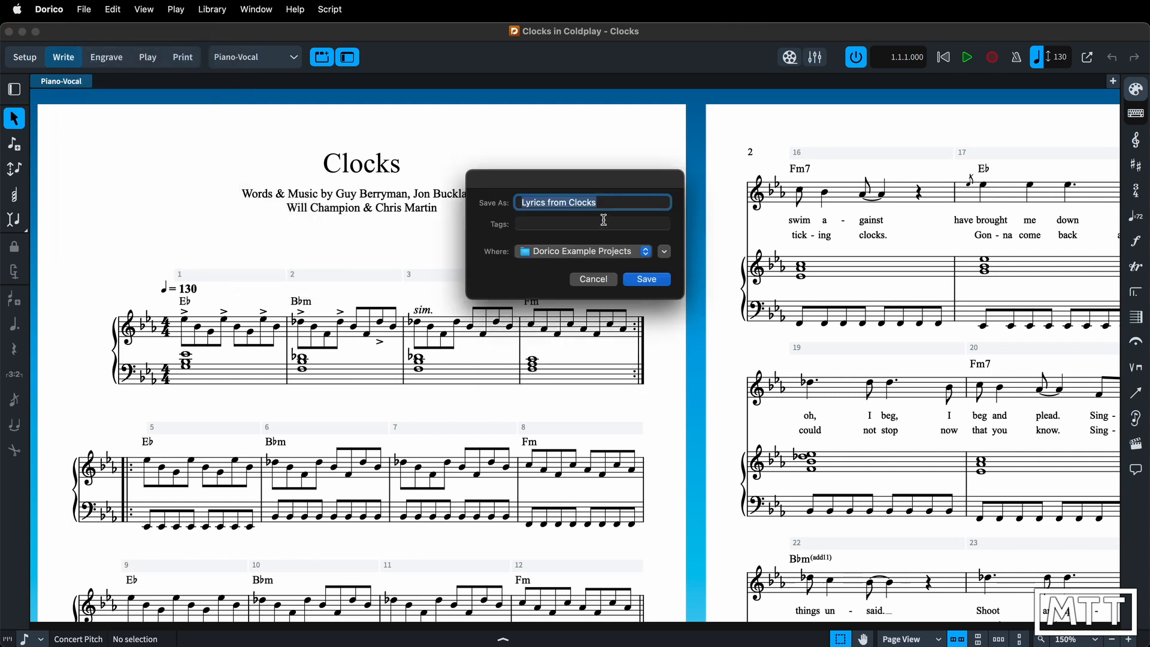
pyautogui.click(645, 252)
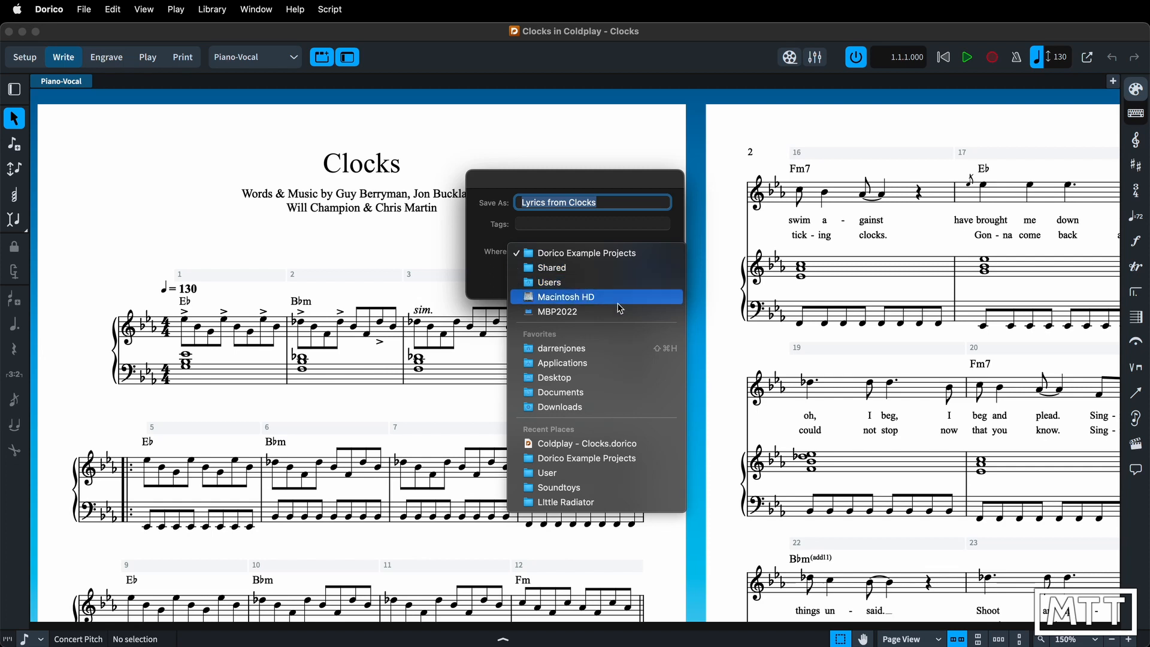
pyautogui.click(596, 392)
pyautogui.click(649, 279)
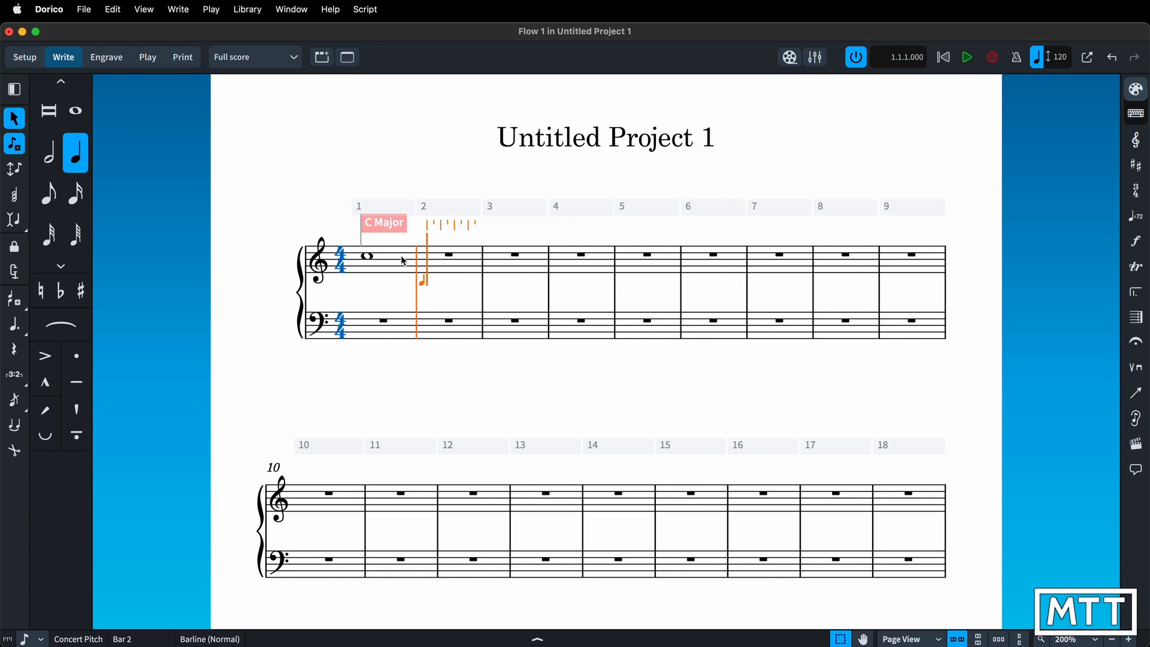
# Split the whole note in bar 1 of the upper staff at beat 3 into two half notes.
pyautogui.press('Left')
pyautogui.press('Left')
pyautogui.press('Left')
pyautogui.press('Left')
pyautogui.press('Left')
pyautogui.press('Left')
pyautogui.press('Left')
pyautogui.press('Left')
pyautogui.press('Right')
pyautogui.press('Right')
pyautogui.press('Right')
pyautogui.press('Right')
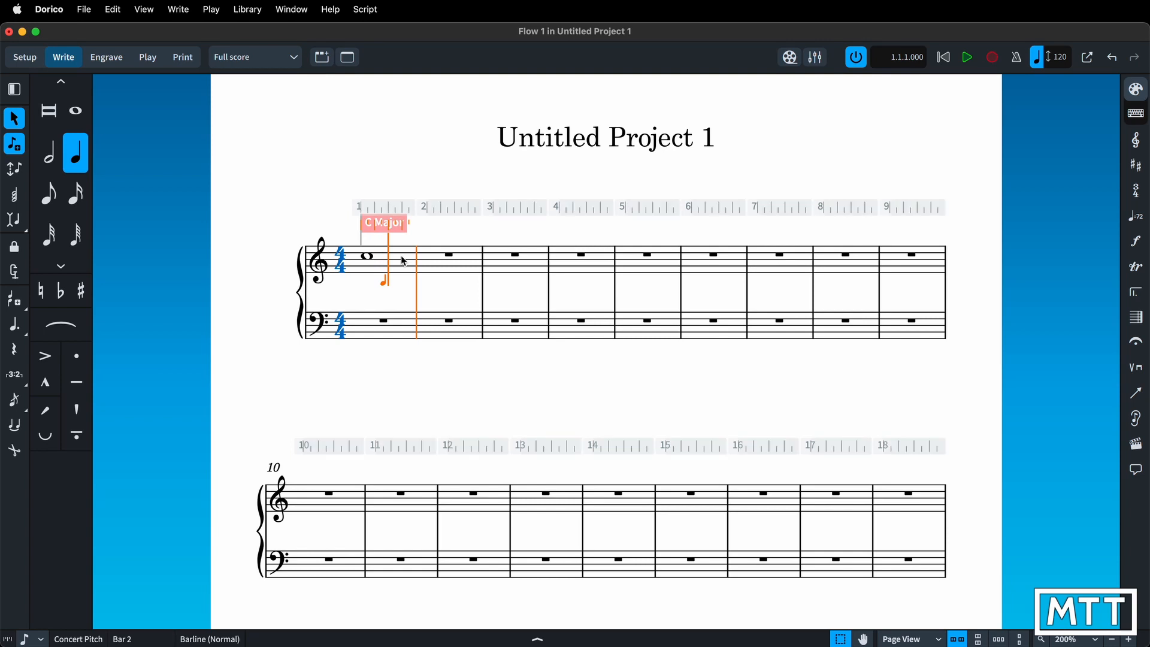
pyautogui.press('u')
# Split bar 1's second half note into two quarter notes, and split the last quarter note into two eighth notes.
pyautogui.press('Right')
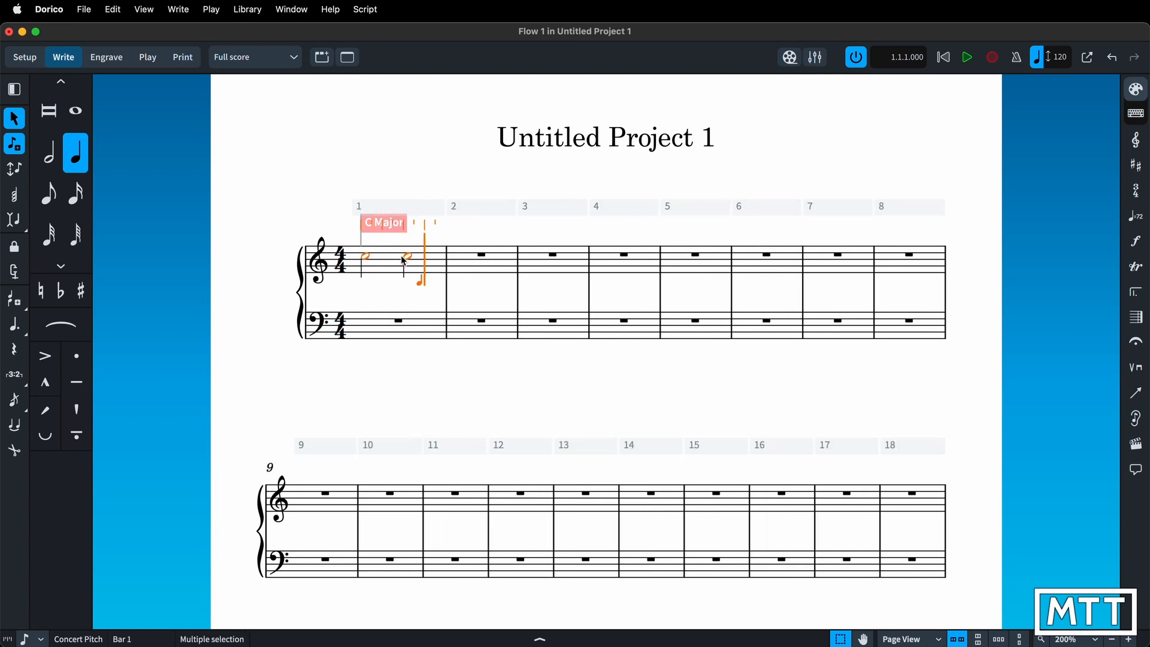
pyautogui.press('u')
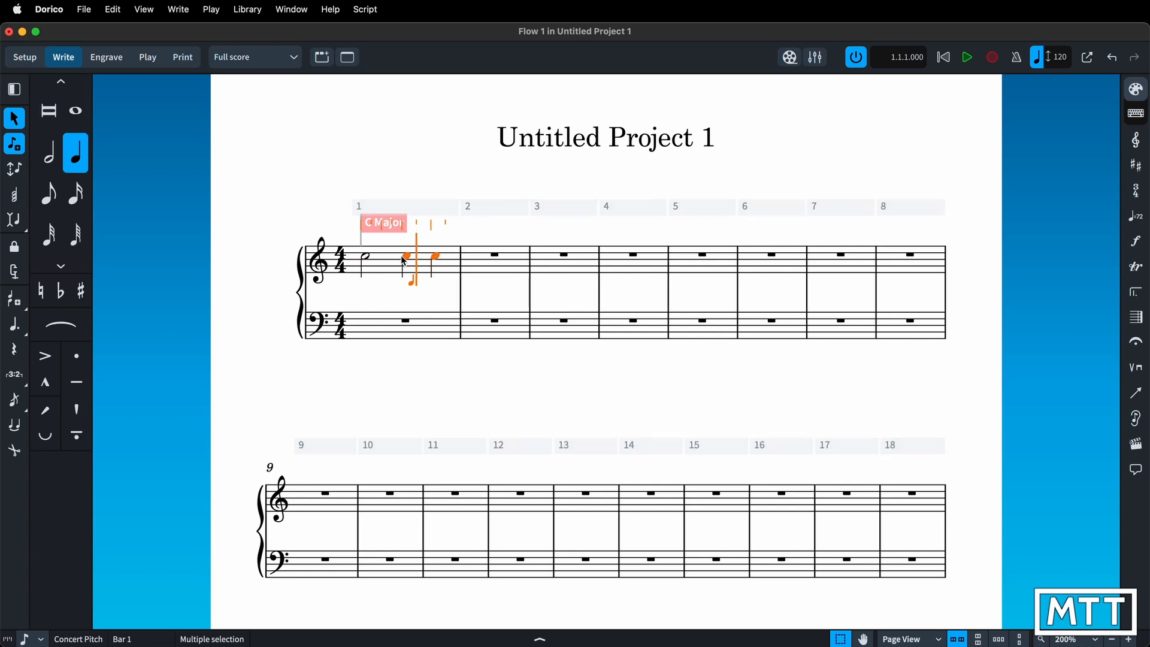
pyautogui.press('Right')
pyautogui.press('Right')
pyautogui.press('u')
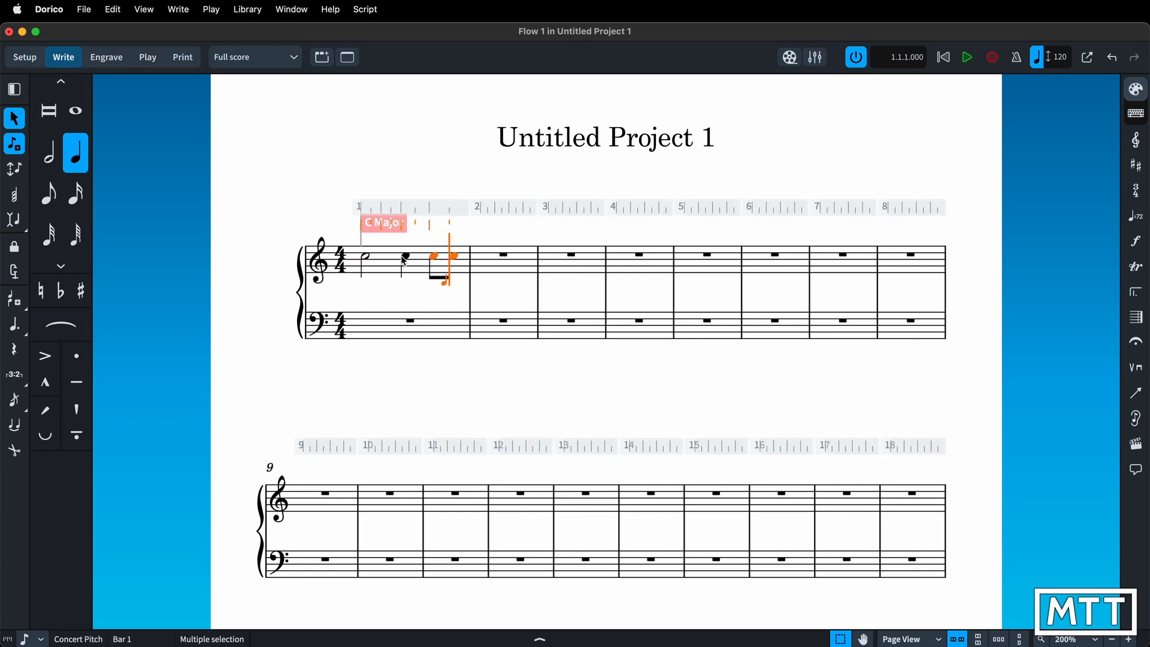
pyautogui.press('Left')
pyautogui.press('Left')
pyautogui.press('Left')
pyautogui.press('Left')
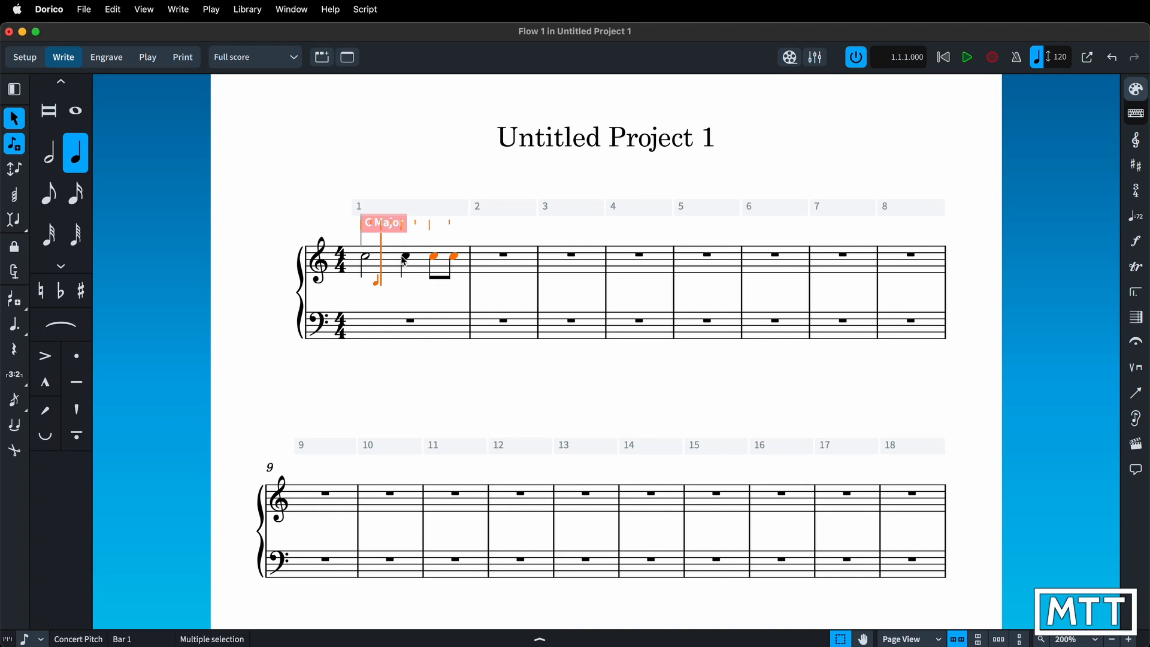
pyautogui.press('Right')
pyautogui.press('Right')
pyautogui.press('Right')
pyautogui.press('Right')
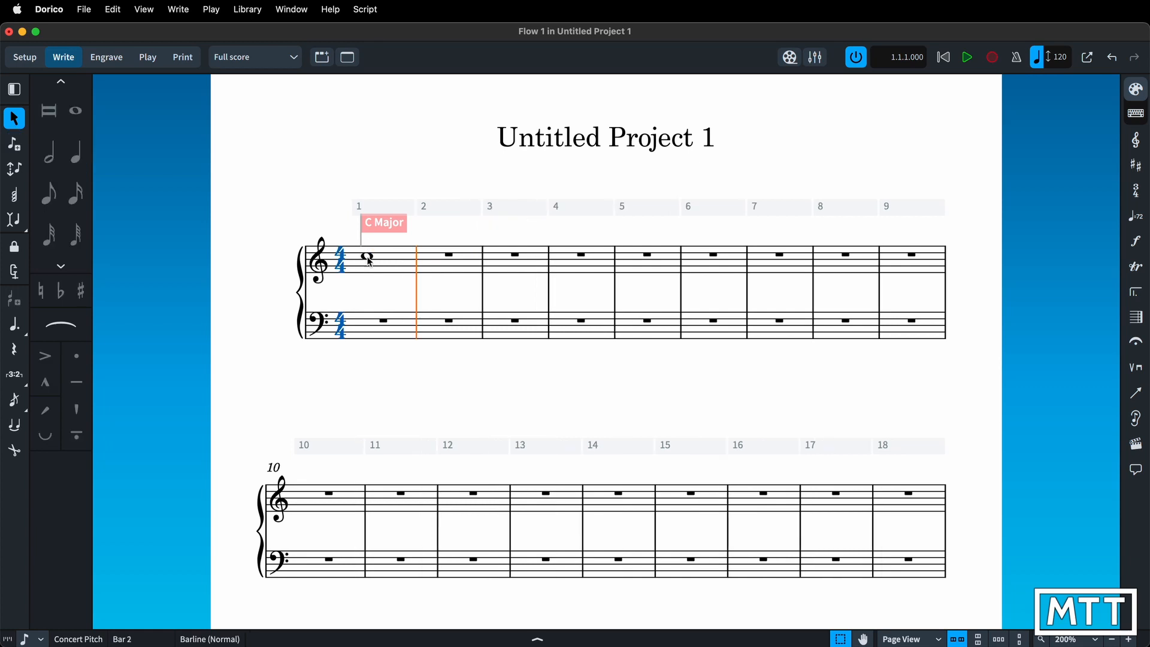
# Examine the duration editing commands available for the whole note in bar 1 of the upper staff.
pyautogui.click(367, 257)
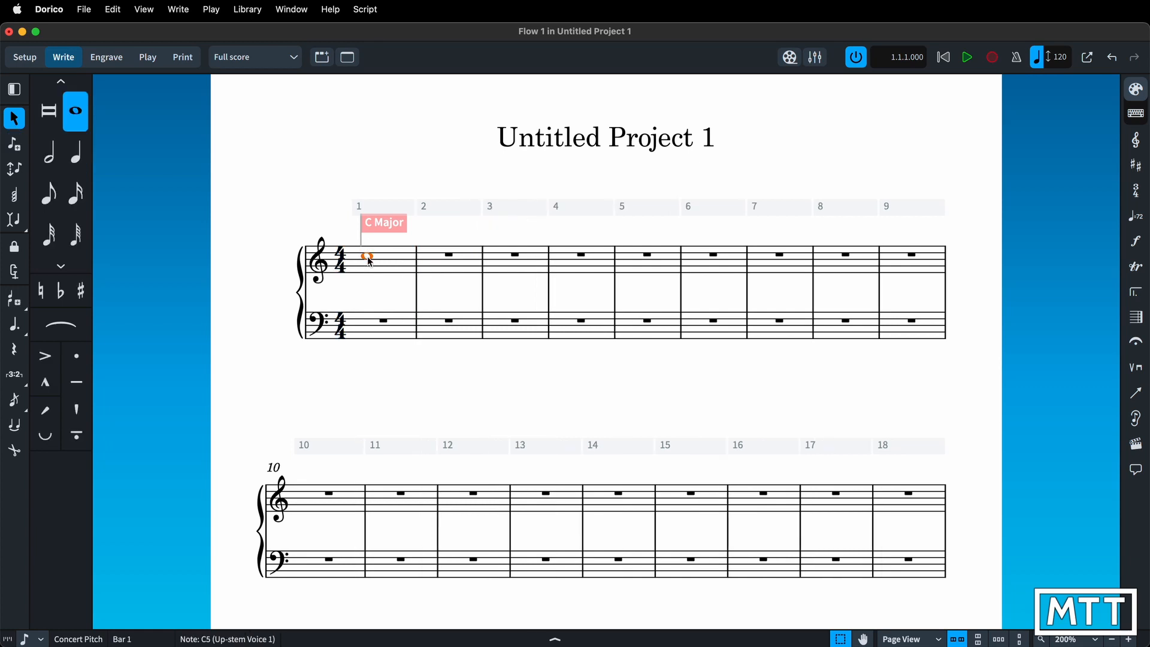
pyautogui.click(178, 9)
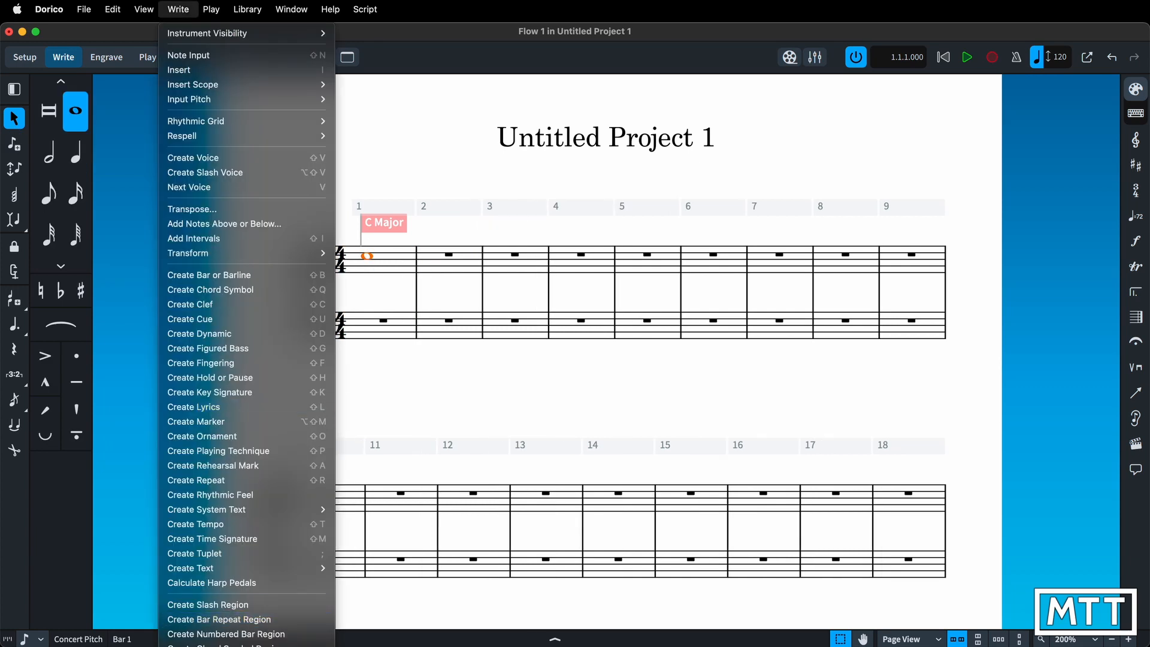
pyautogui.moveTo(246, 646)
pyautogui.moveTo(432, 646)
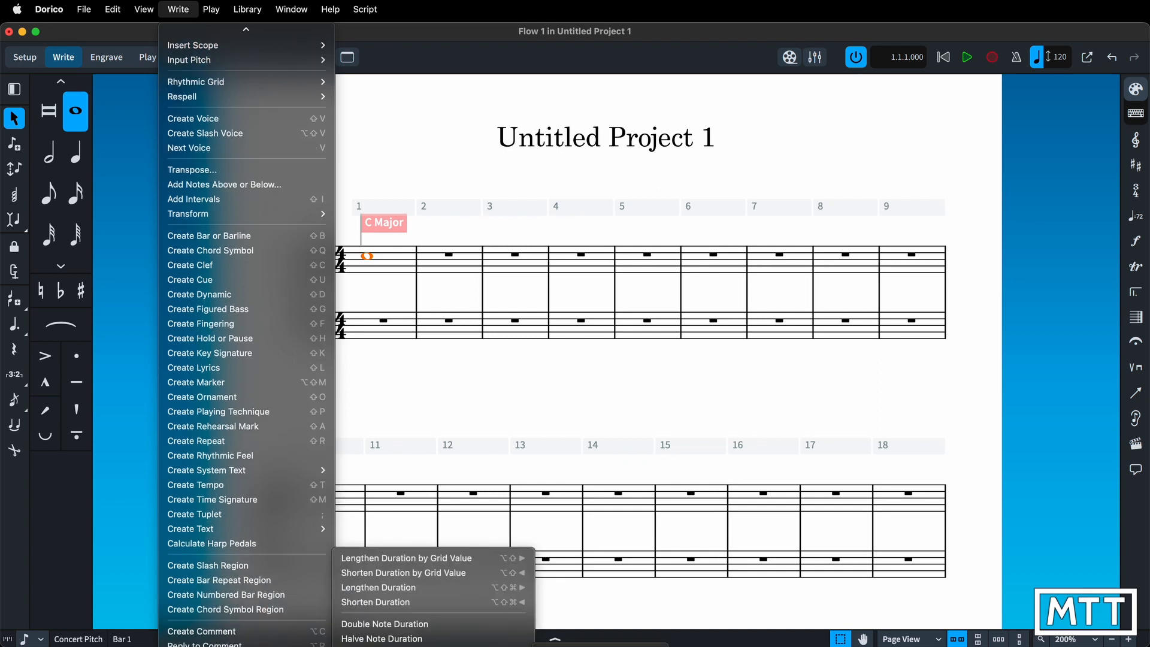
pyautogui.click(601, 646)
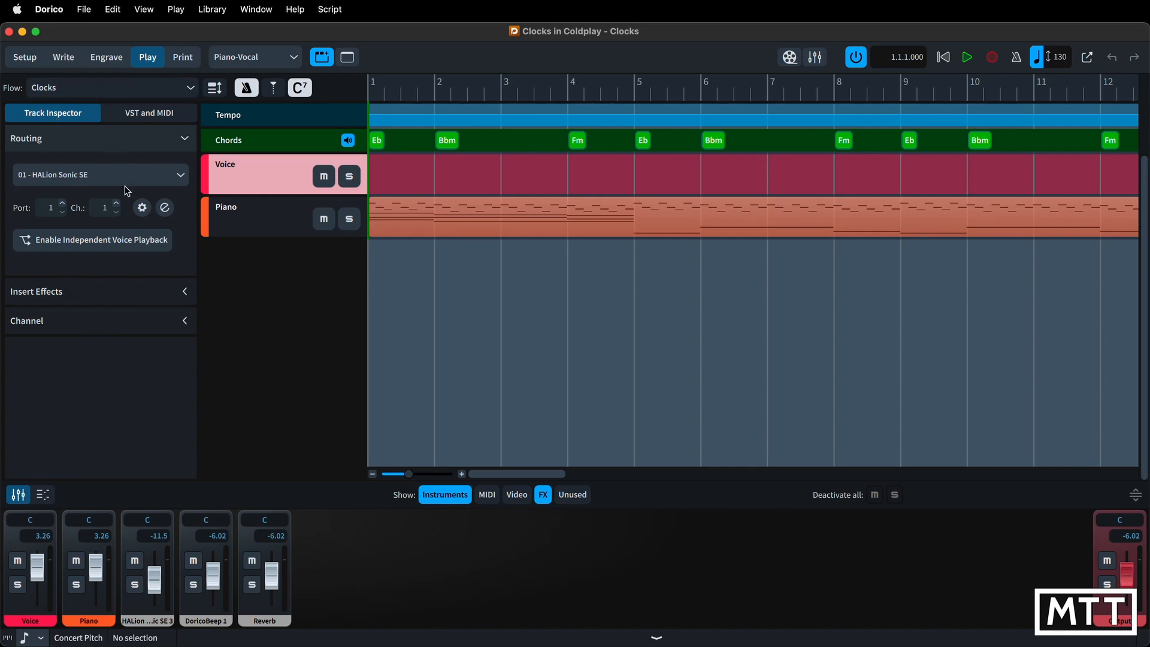
# Compare the Voice track's routing settings with the project's VST and MIDI instrument settings.
pyautogui.click(127, 115)
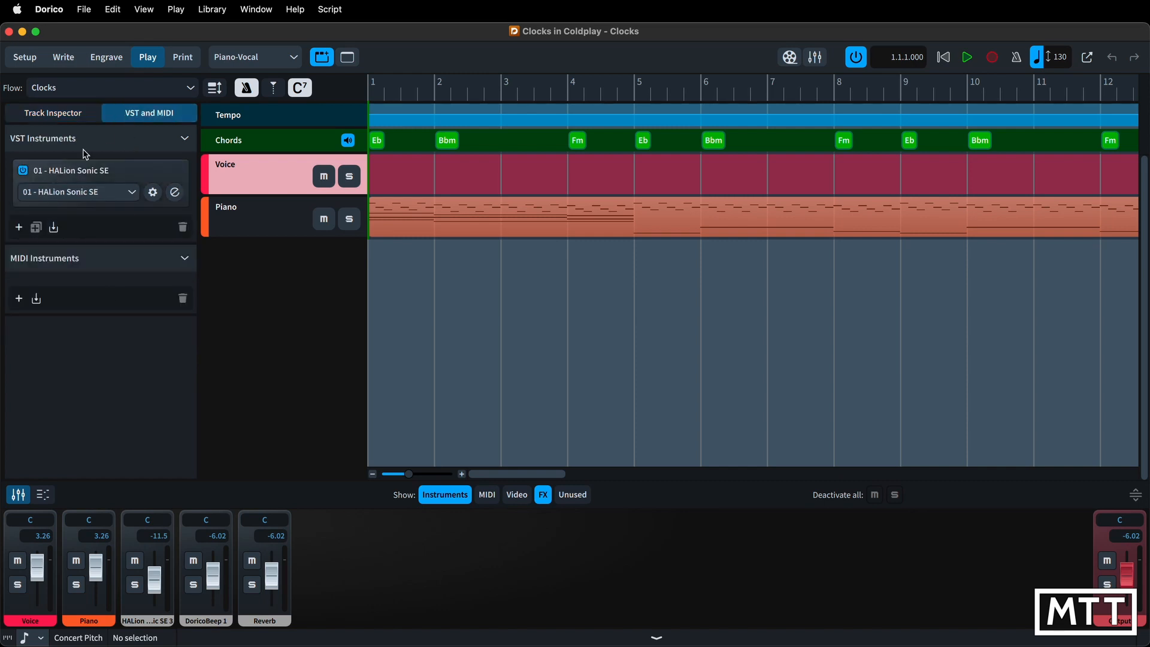
pyautogui.click(21, 113)
pyautogui.click(121, 118)
pyautogui.click(71, 120)
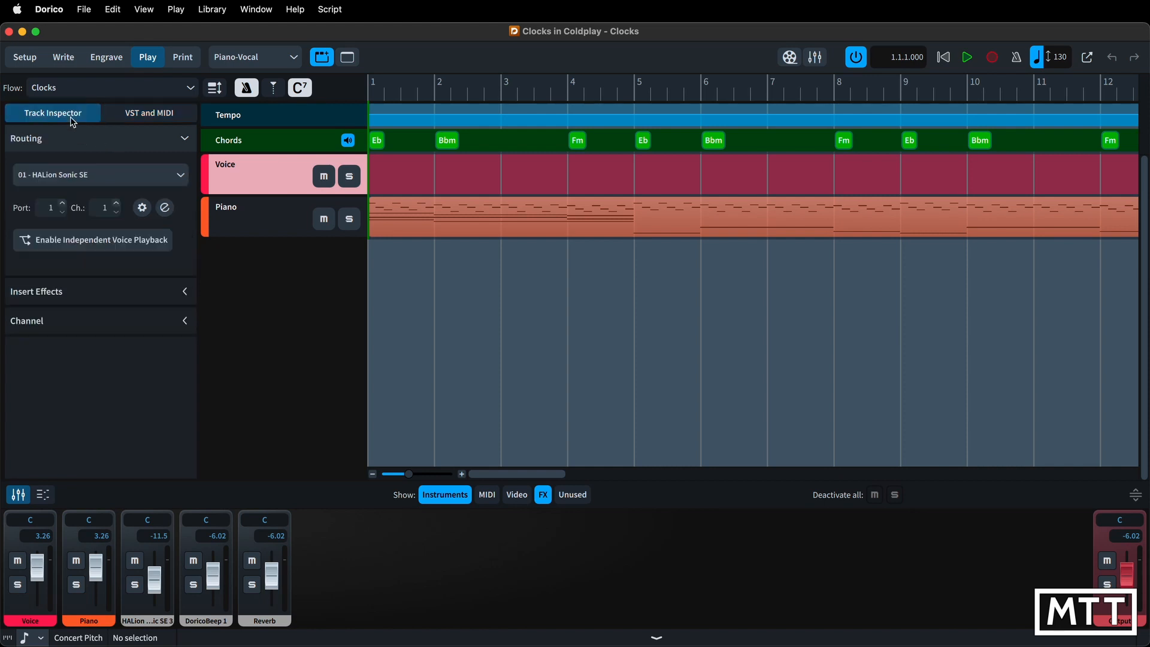
pyautogui.click(128, 118)
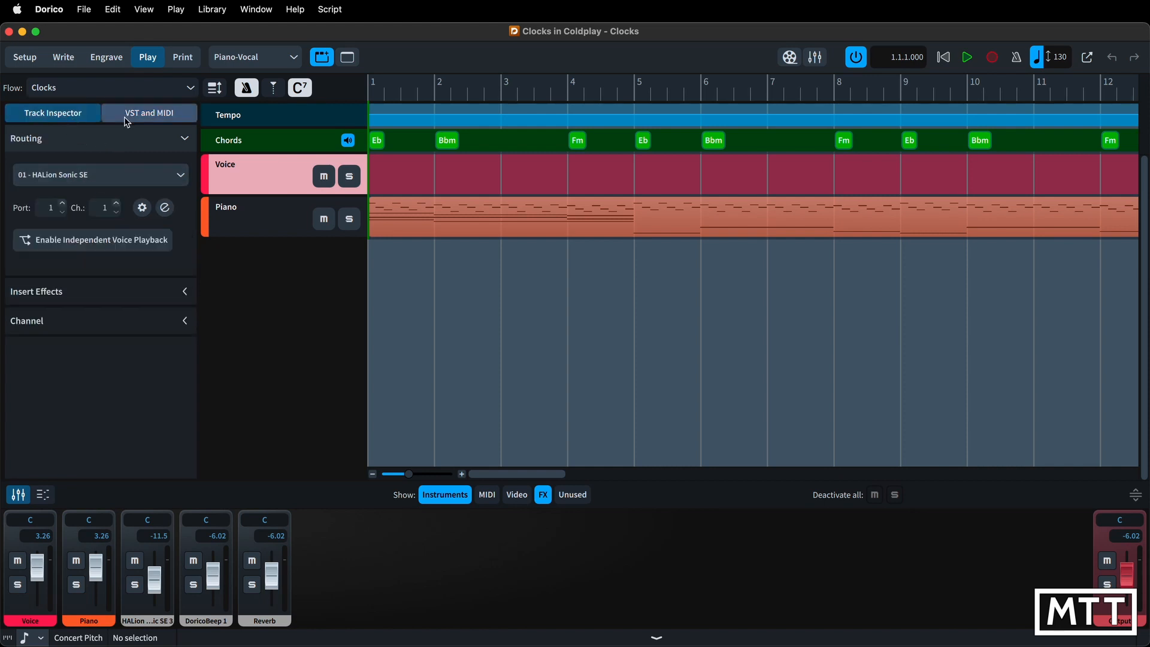
pyautogui.click(79, 119)
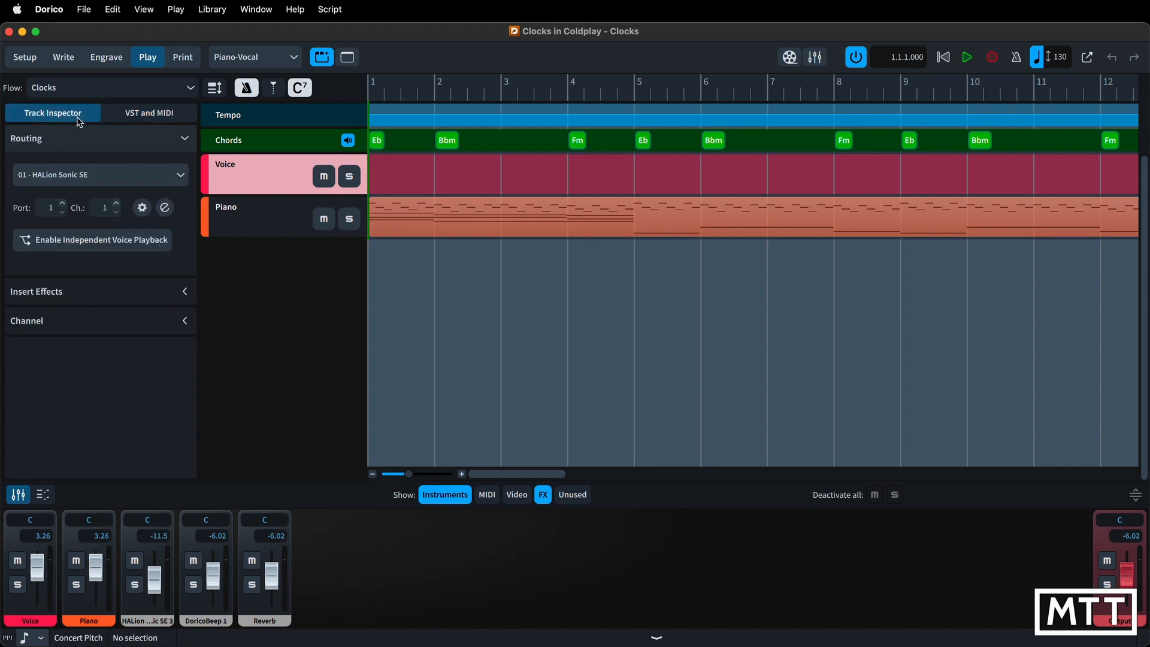
# Browse the plug-ins available for the HALion Sonic SE instrument slot by Cherry Audio and Steinberg and their categories.
pyautogui.click(150, 113)
pyautogui.click(132, 192)
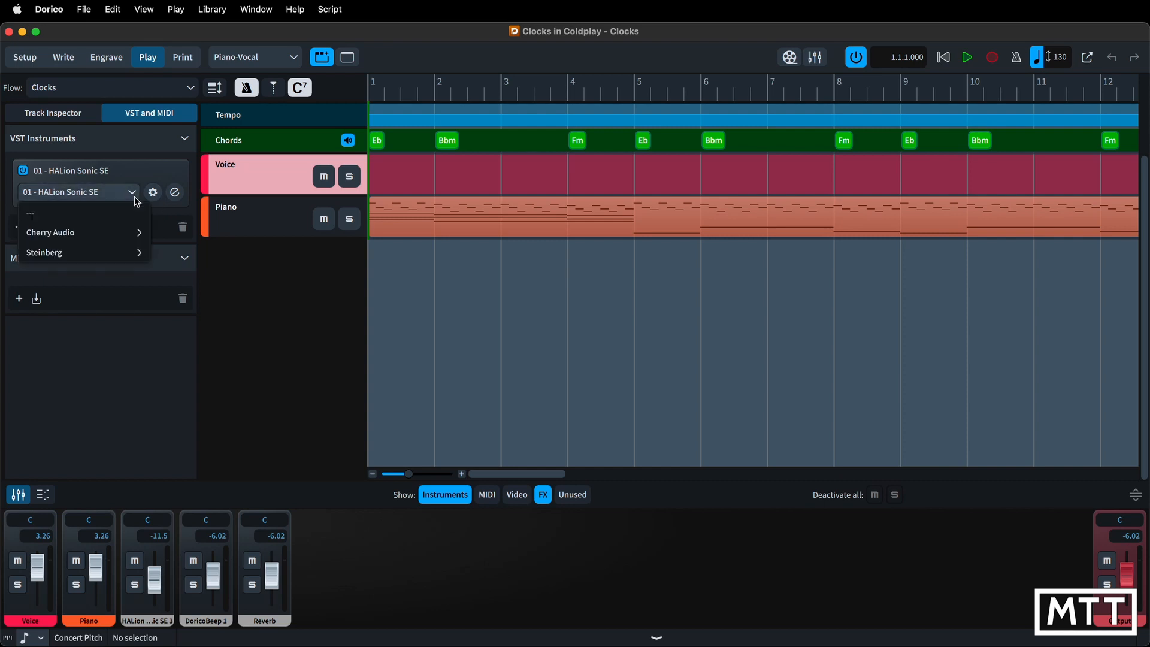
pyautogui.click(137, 235)
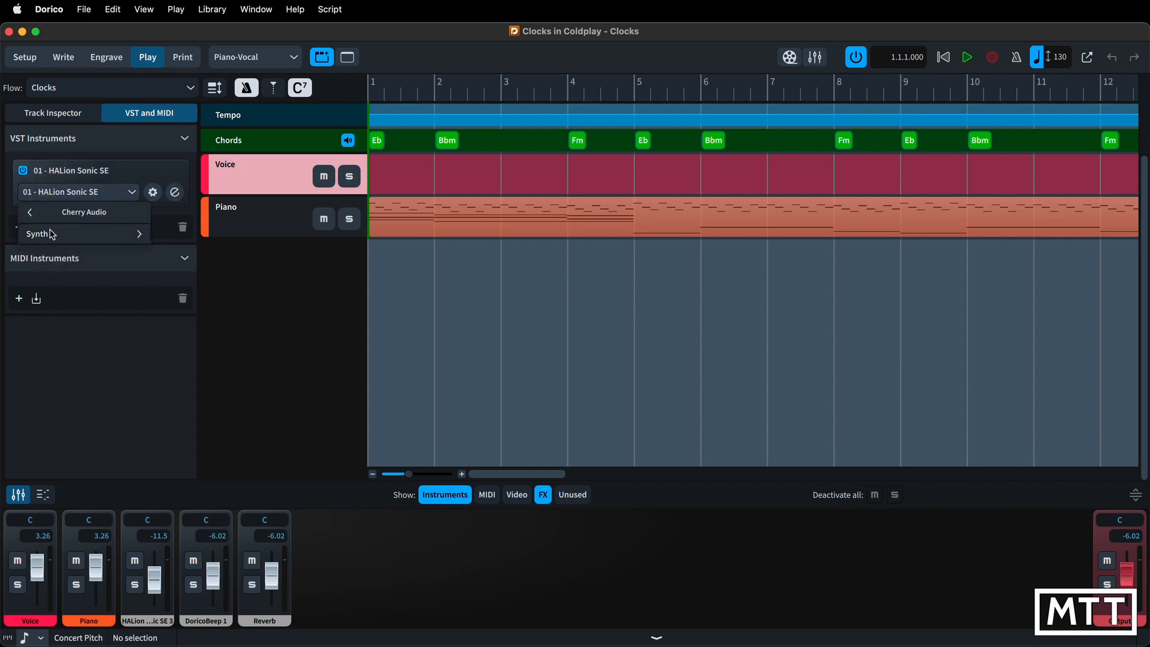
pyautogui.click(139, 234)
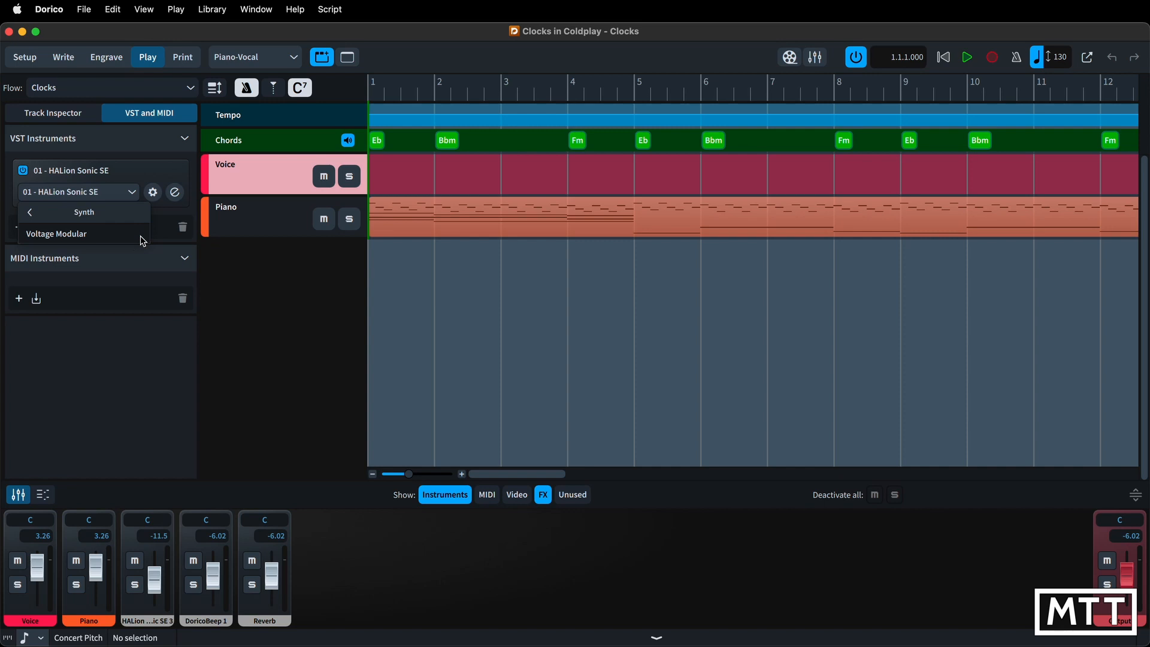
pyautogui.click(30, 213)
pyautogui.click(31, 215)
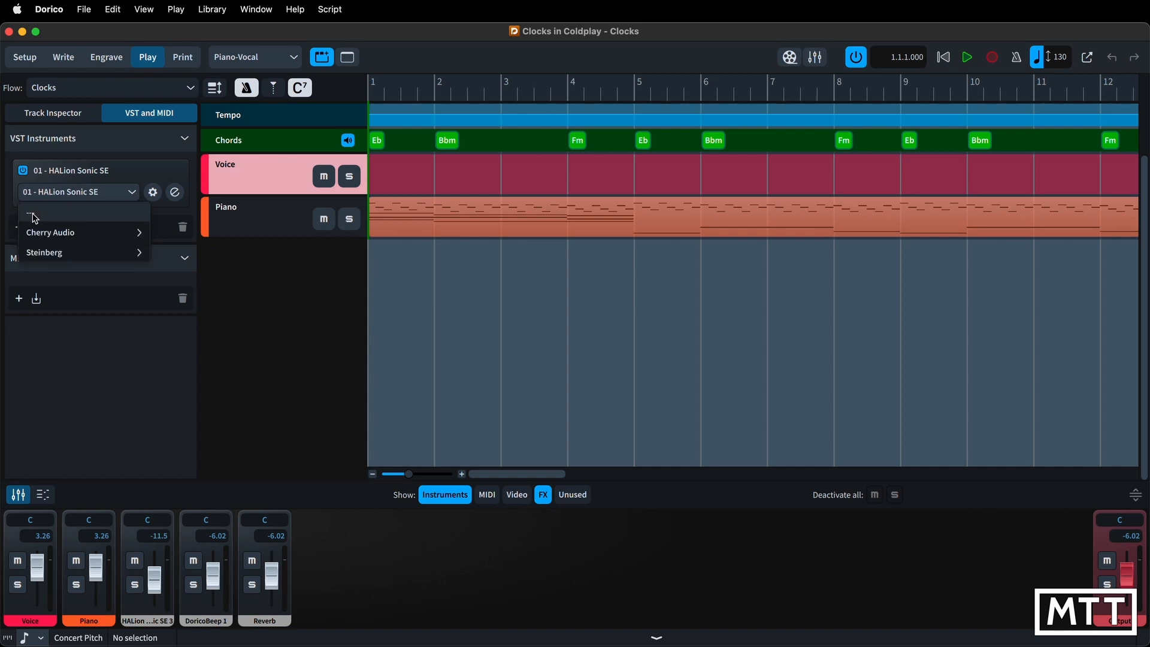
pyautogui.click(147, 256)
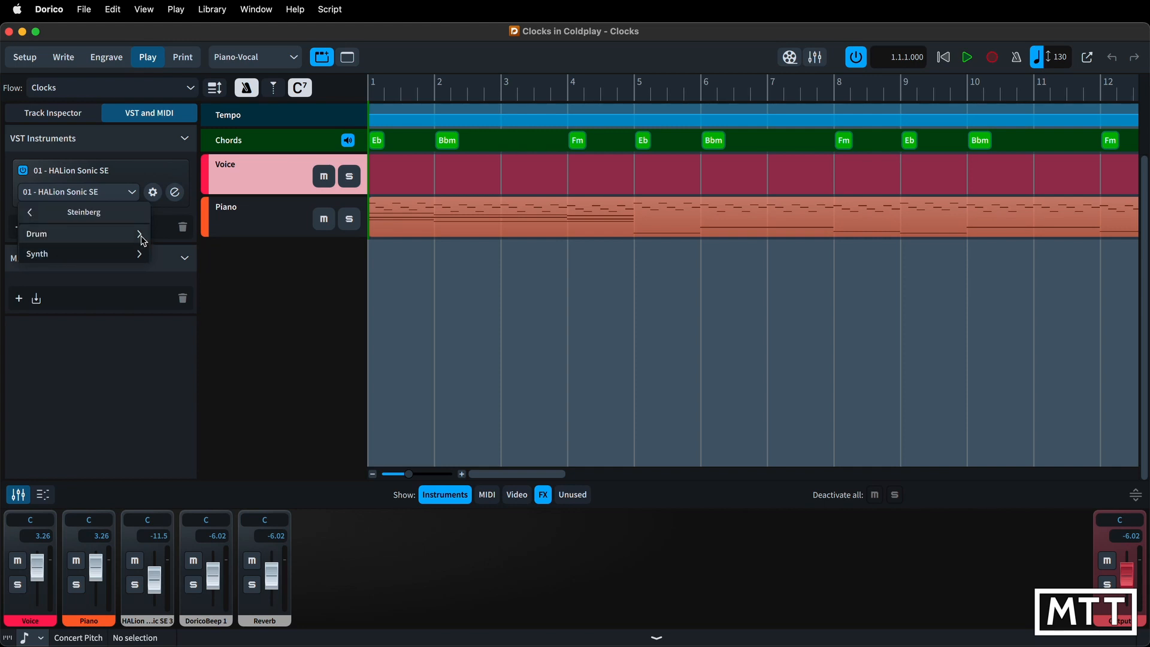
pyautogui.click(140, 232)
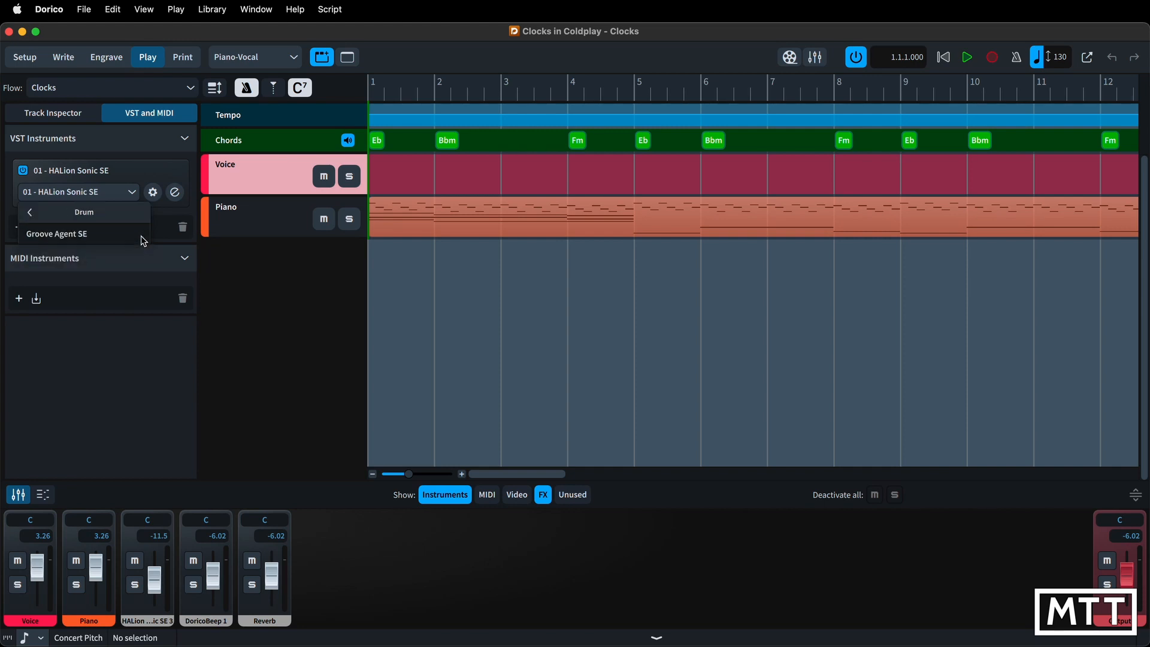
pyautogui.click(33, 215)
pyautogui.click(32, 214)
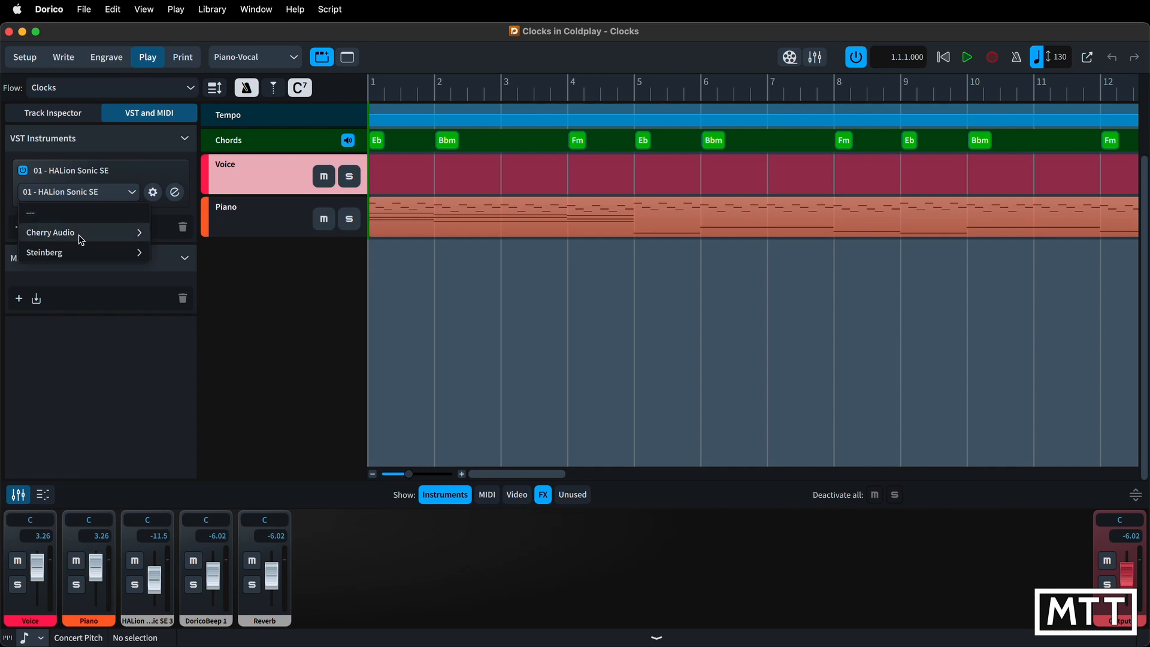
pyautogui.click(140, 233)
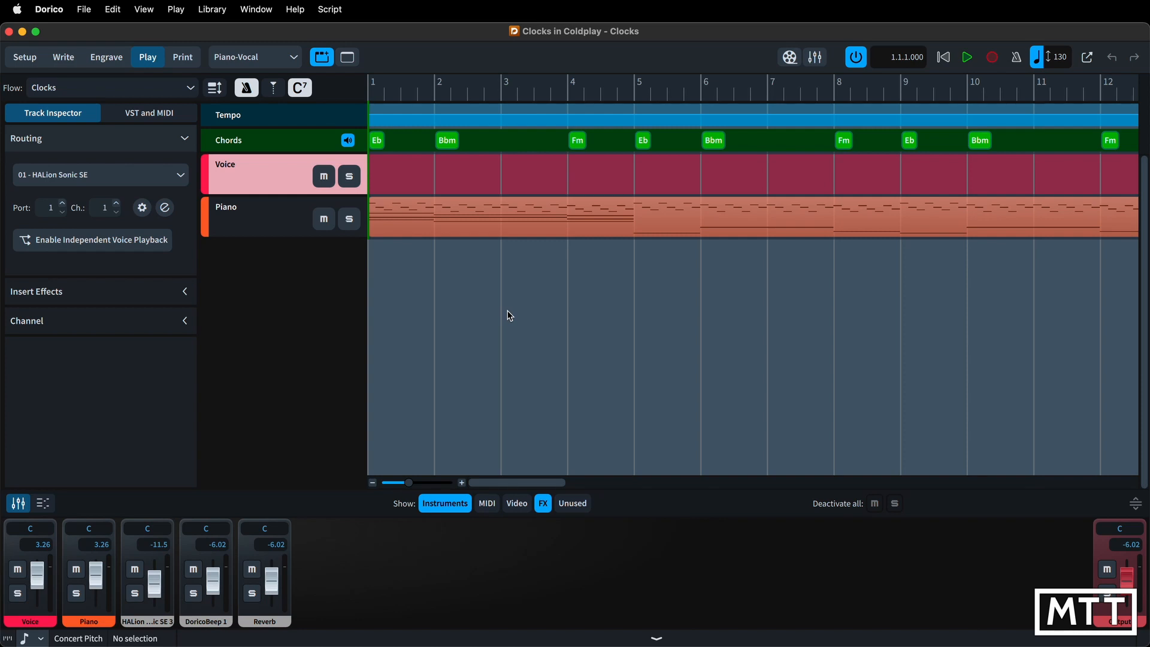
# Switch to Cubase and copy the Nylon Gtr track's MIDI part into Dorico's Piano track at bar 8.
pyautogui.press('super+Tab')
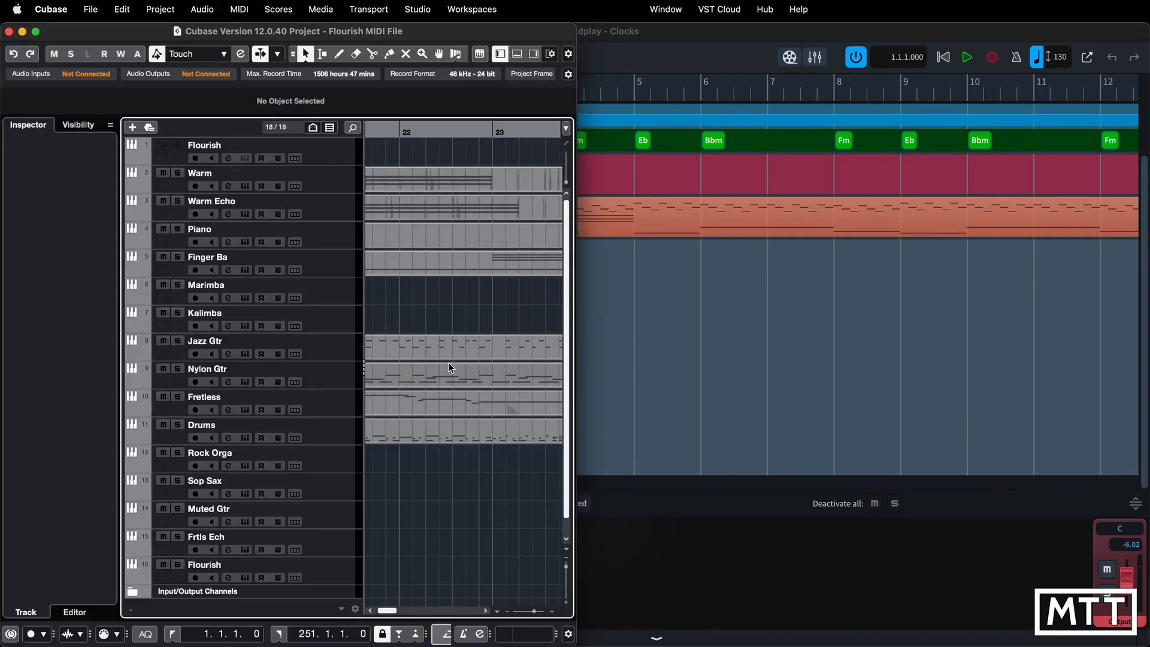
pyautogui.scroll(-2, 458, 326)
pyautogui.hscroll(2, 457, 326)
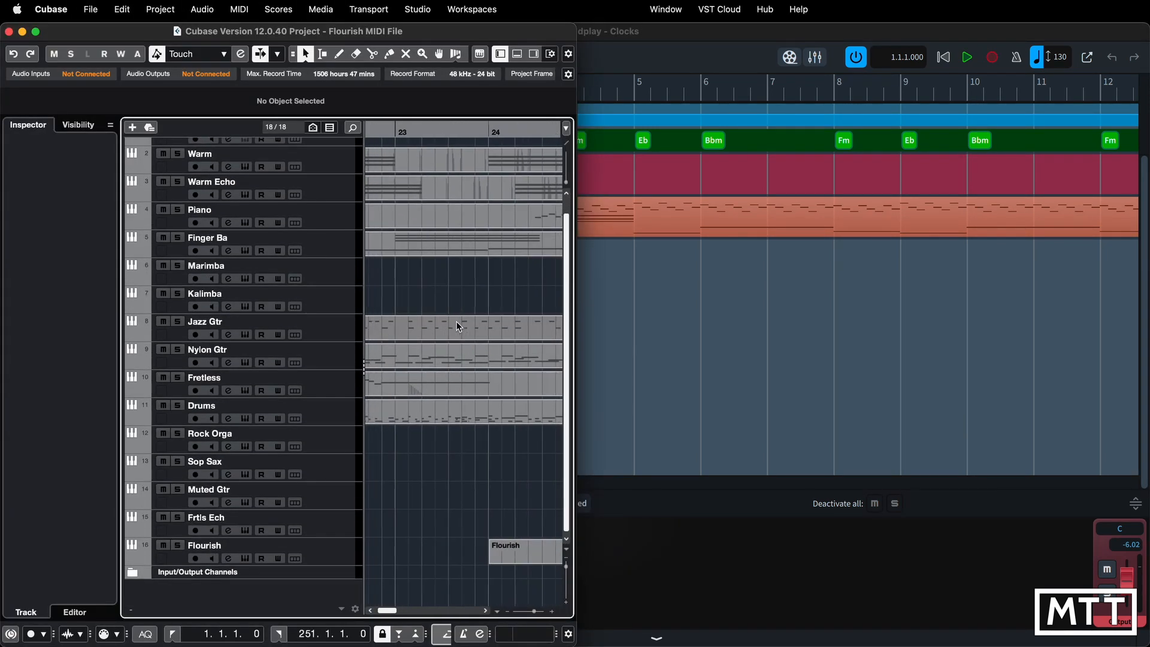
pyautogui.hscroll(2, 458, 326)
pyautogui.scroll(2, 457, 327)
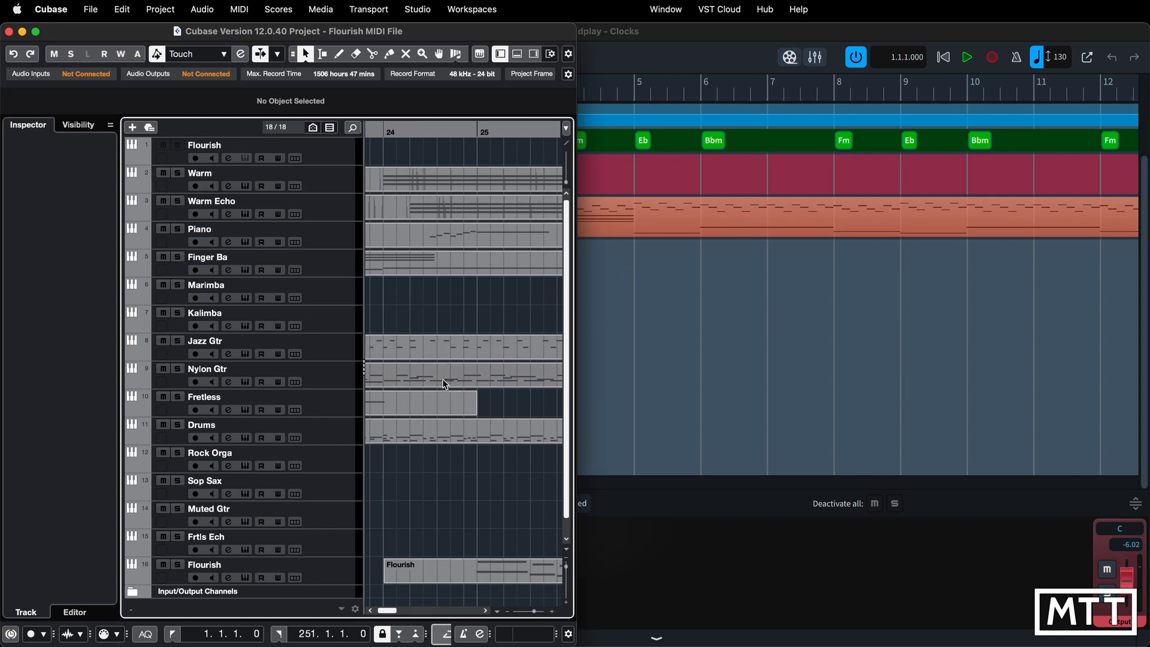
pyautogui.moveTo(445, 384); pyautogui.dragTo(836, 226)
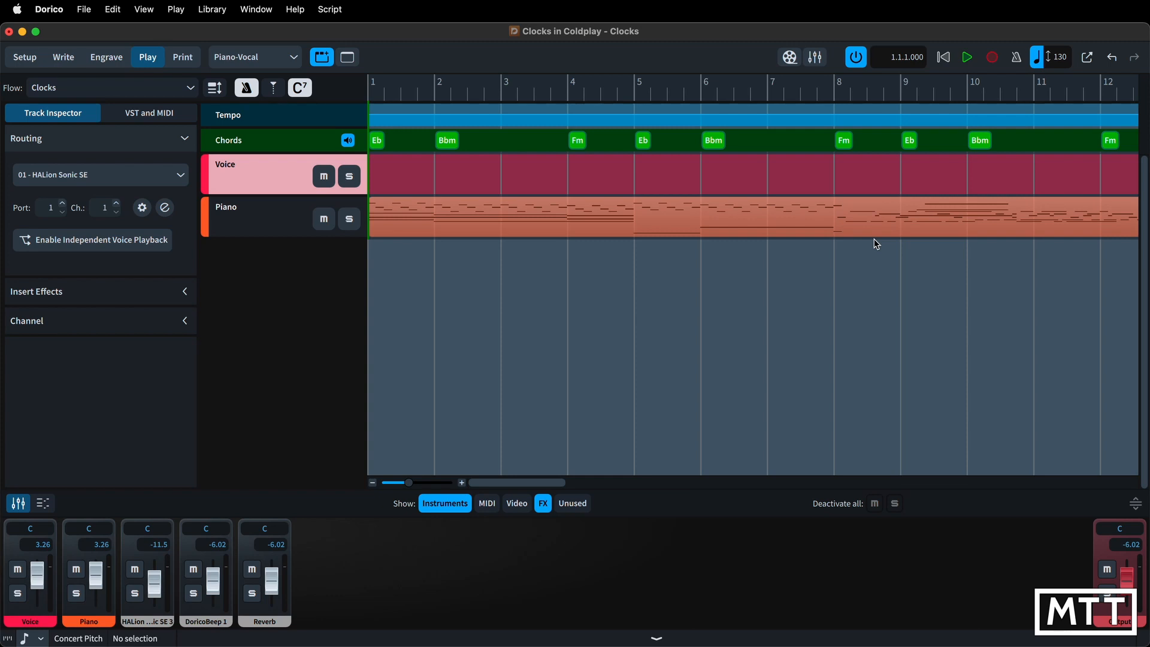
# Run the Cycle Lower Zone Size command repeatedly in Play mode until the Mixer returns to its smallest height.
pyautogui.write('jCycle Lower Zone Size')
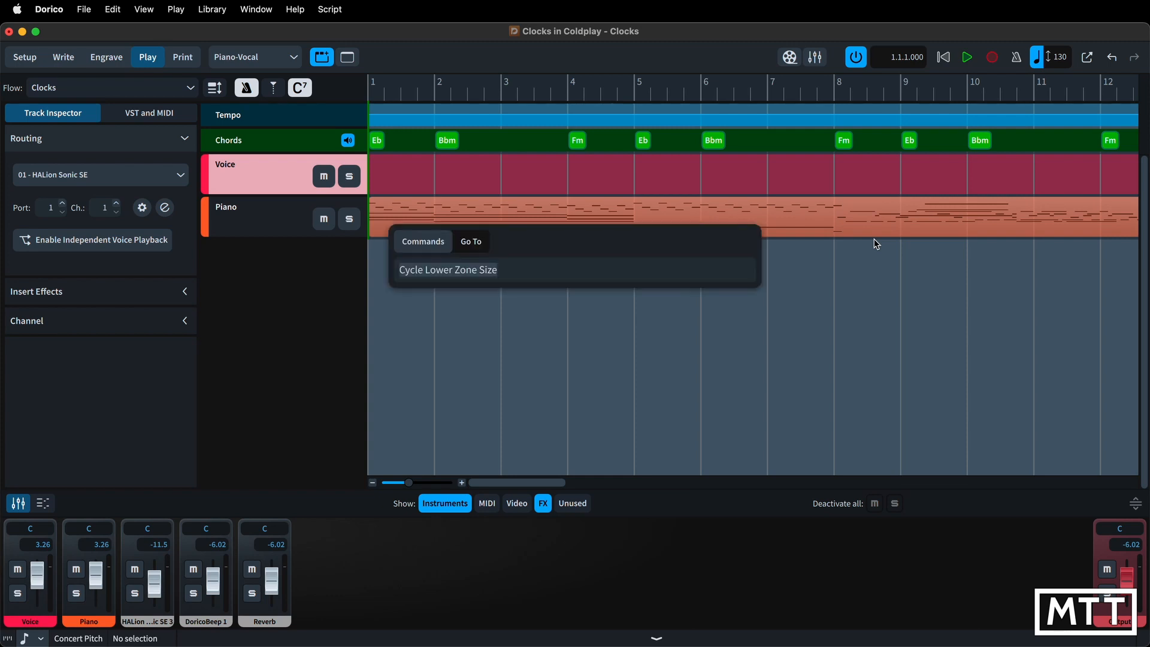
pyautogui.press('Return')
pyautogui.press('j')
pyautogui.press('Return')
pyautogui.press('j')
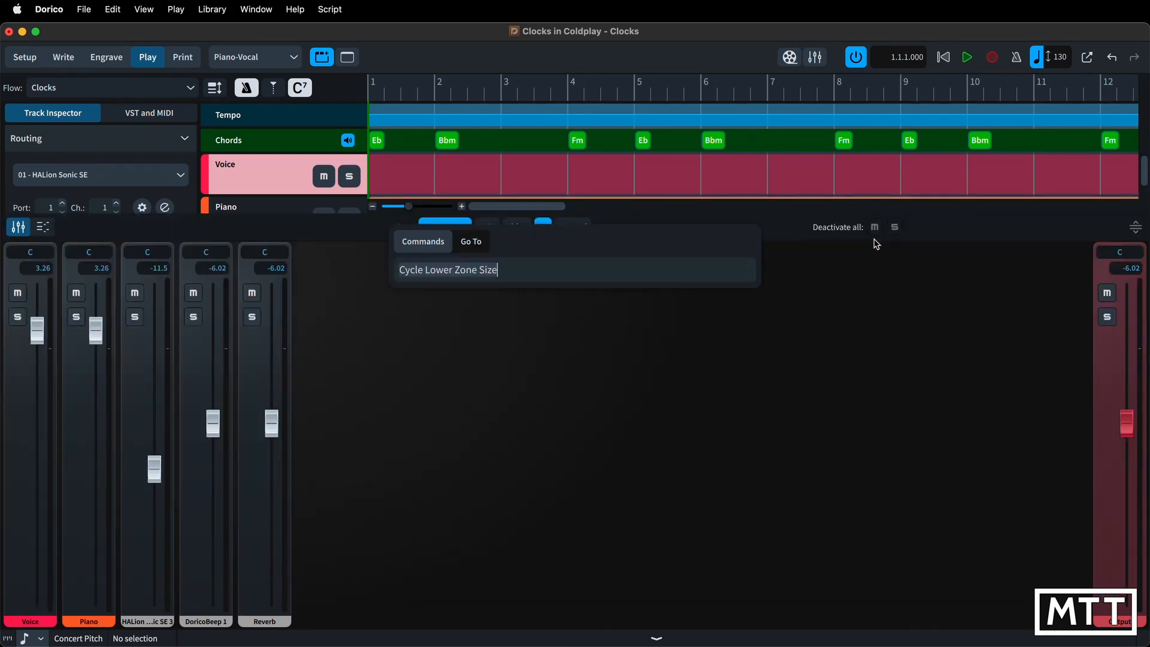
pyautogui.press('Return')
pyautogui.press('j')
pyautogui.press('Return')
pyautogui.press('j')
pyautogui.press('Return')
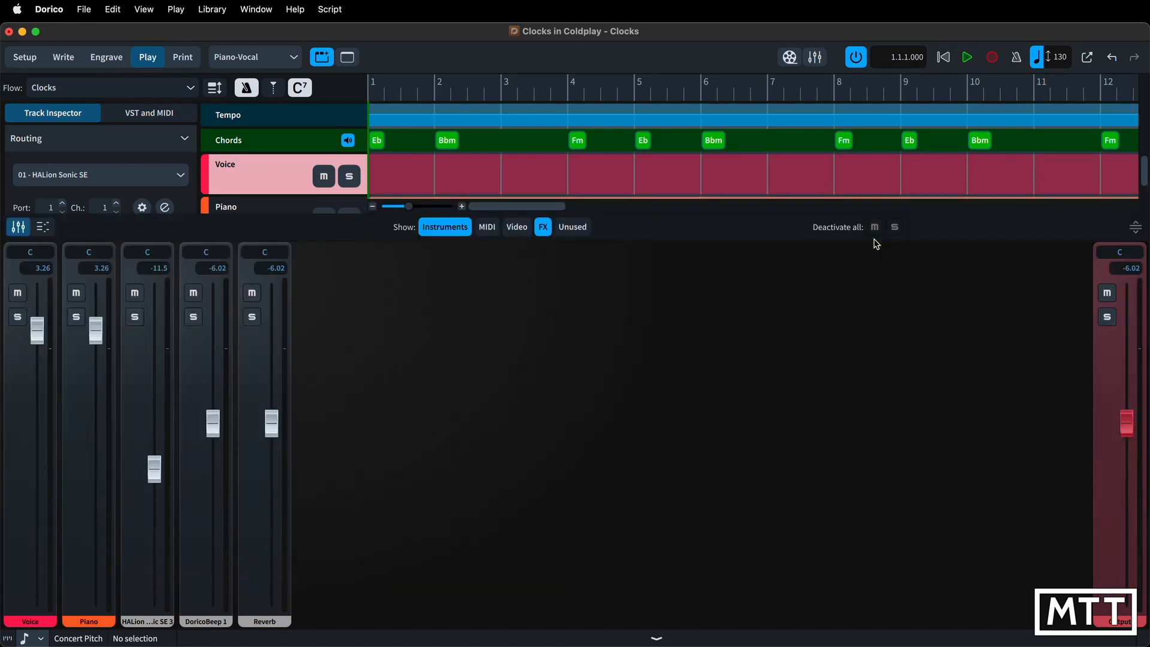
pyautogui.press('j')
pyautogui.press('Return')
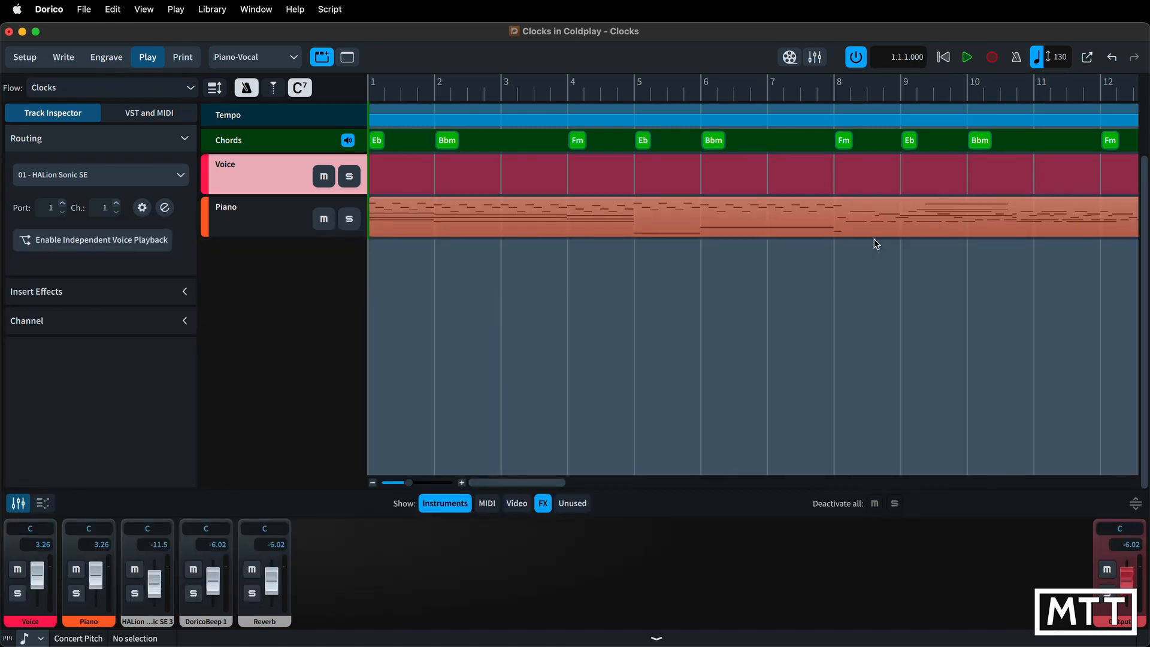
# Switch to Write mode, show the Key Editor in the lower zone, and cycle it through its sizes back to the smallest.
pyautogui.click(63, 57)
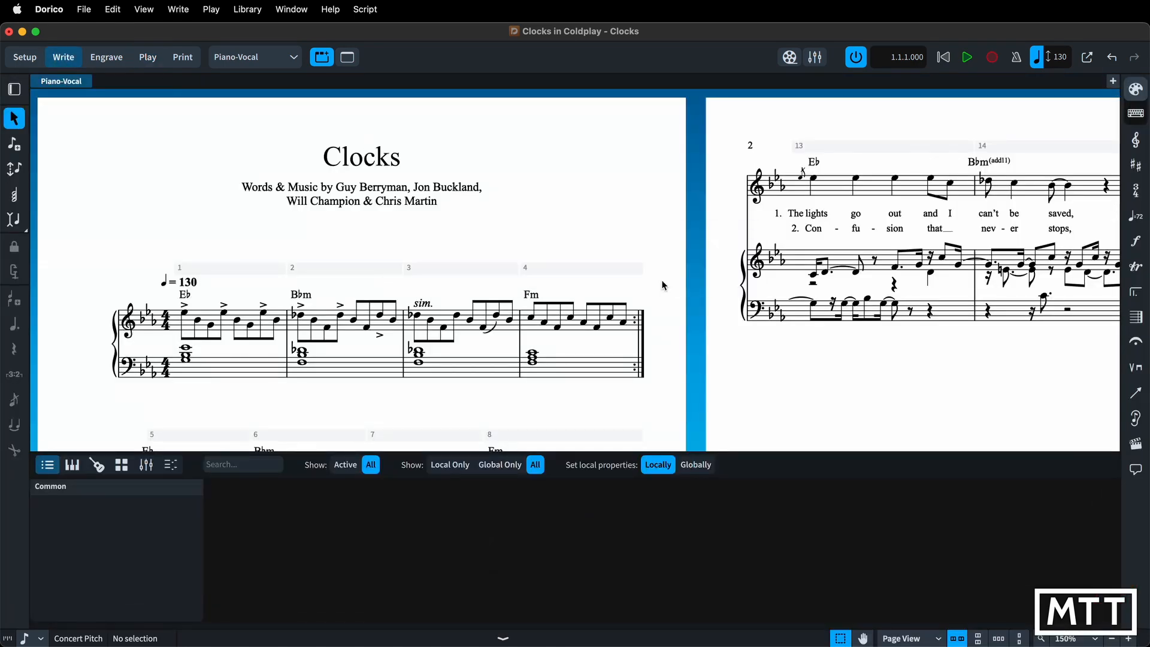
pyautogui.click(171, 465)
pyautogui.press('j')
pyautogui.press('Return')
pyautogui.press('j')
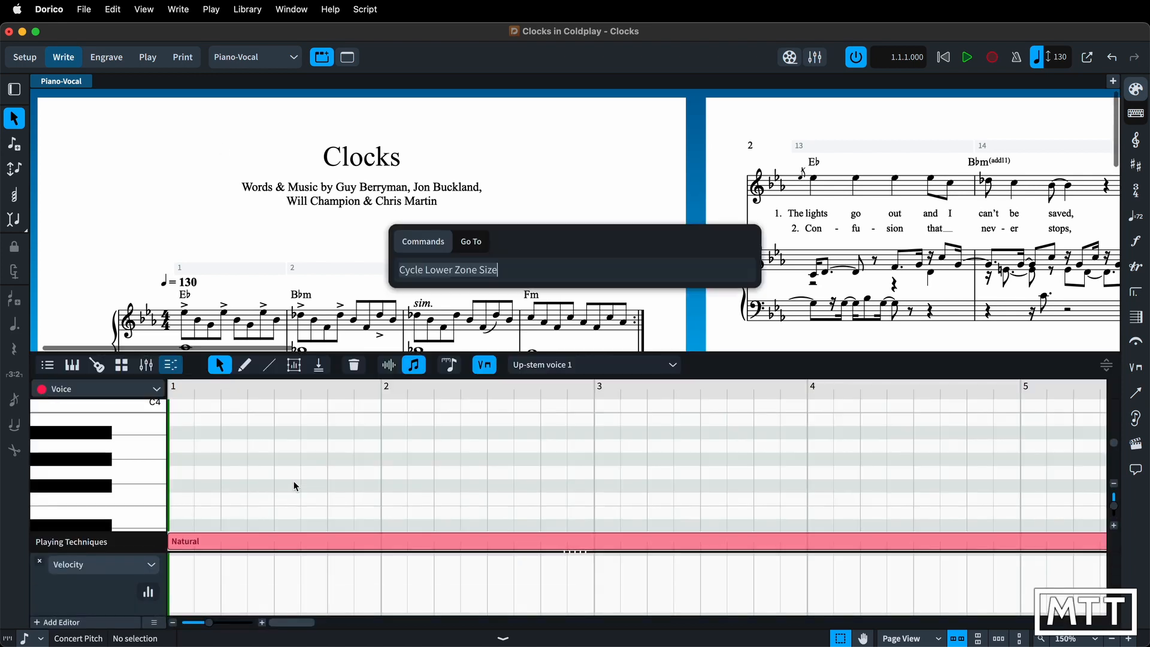
pyautogui.press('Return')
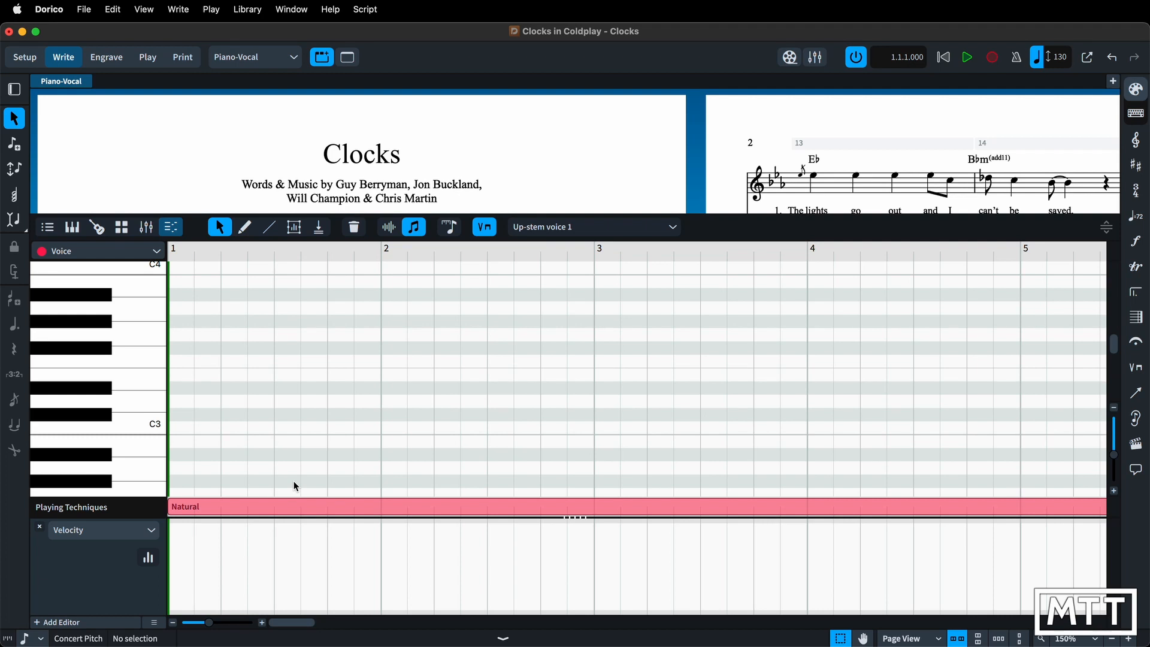
pyautogui.press('j')
pyautogui.press('Return')
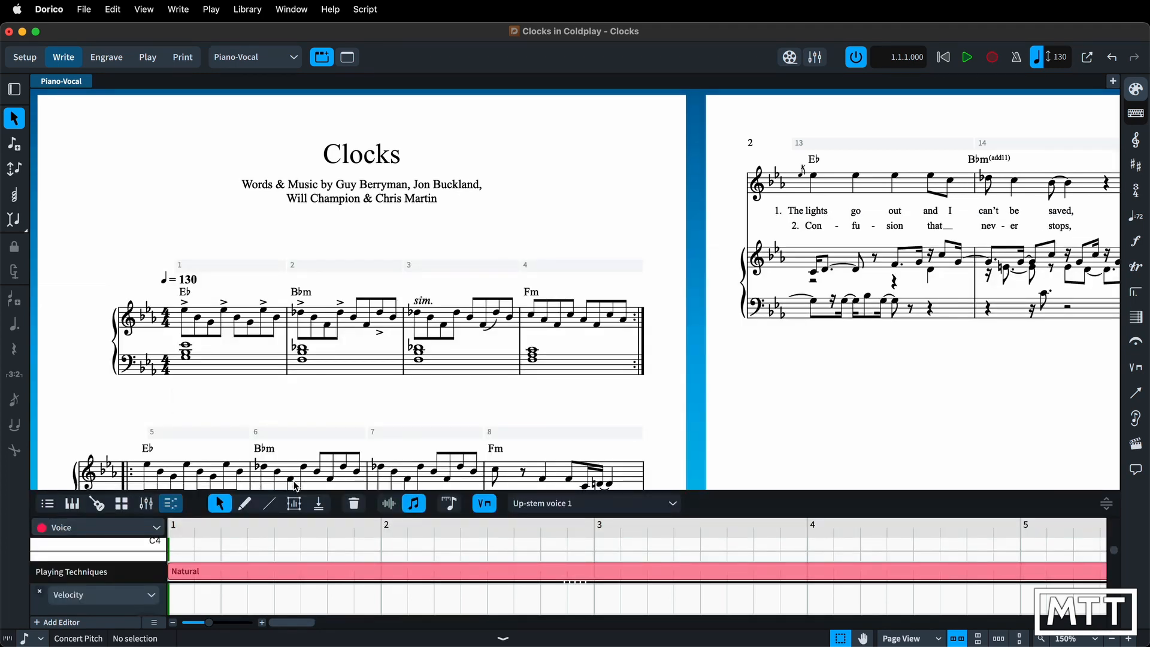
# Toggle the lower zone's visibility at its smallest size and again after enlarging it to full height, leaving it hidden.
pyautogui.press('super+8')
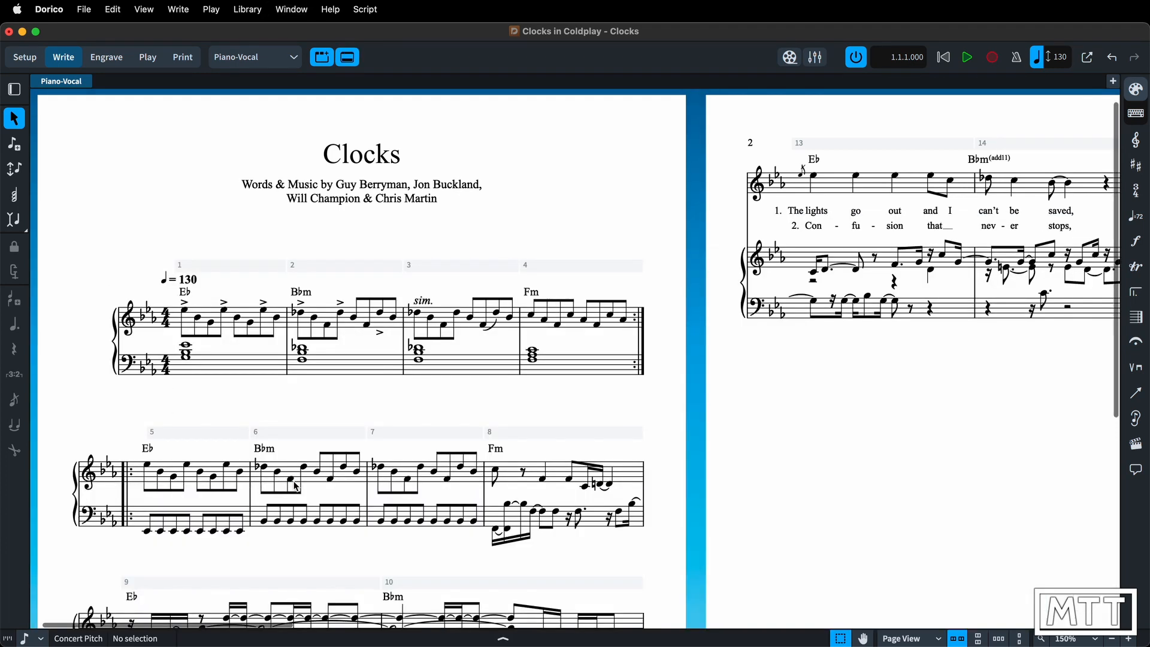
pyautogui.press('super+8')
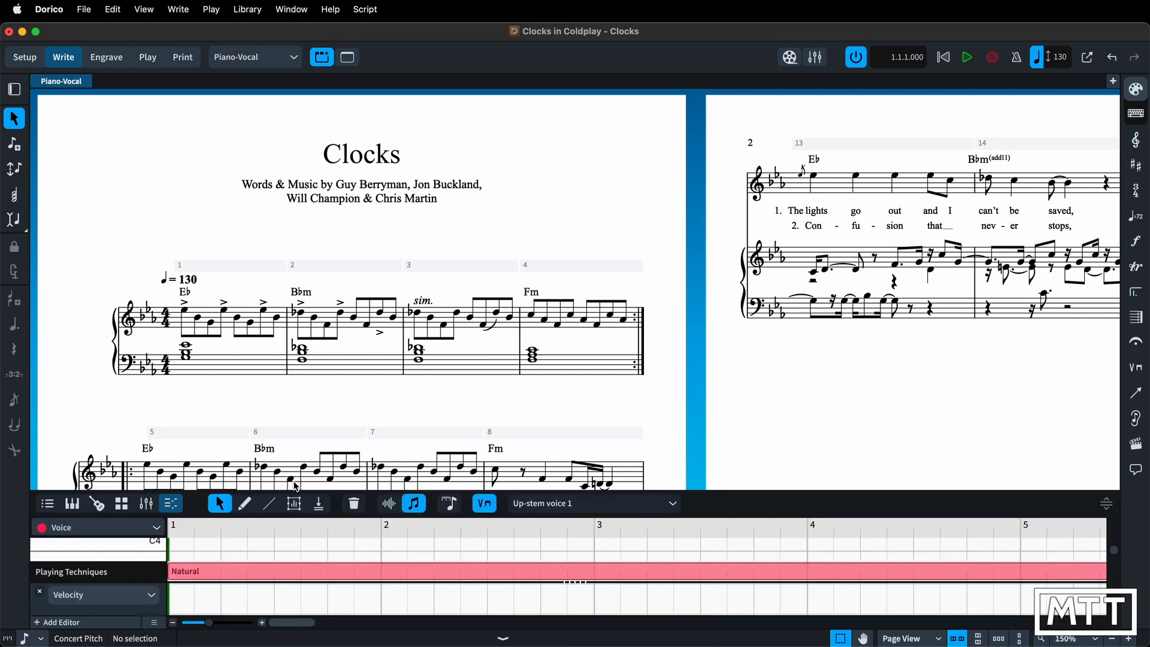
pyautogui.press('j')
pyautogui.press('Return')
pyautogui.press('j')
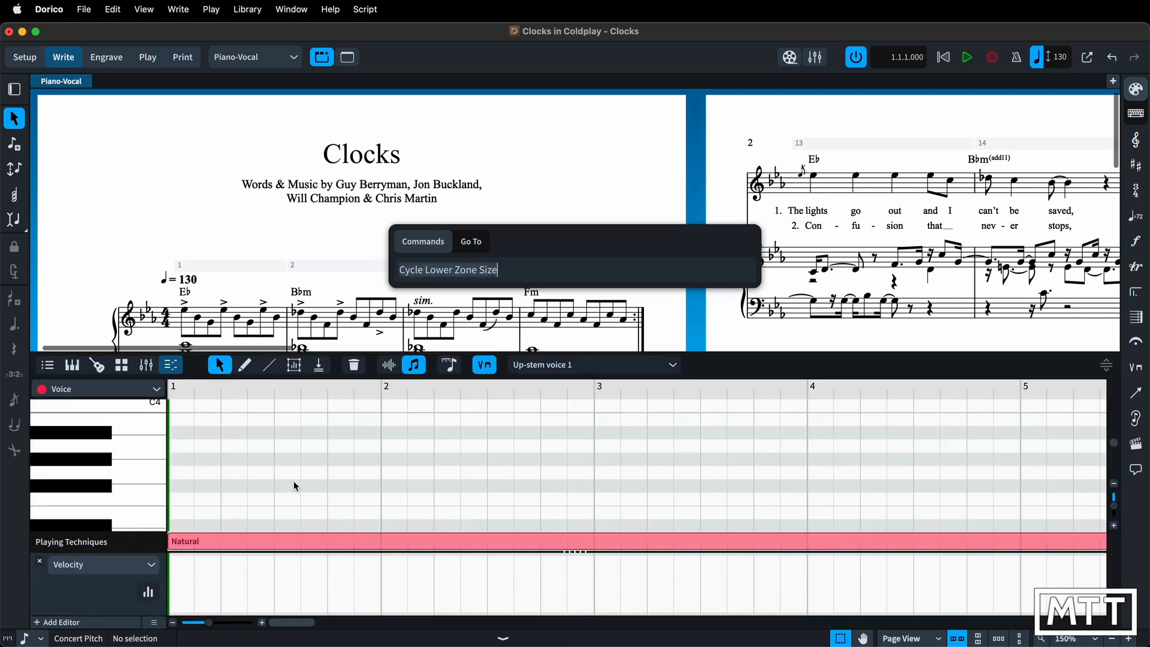
pyautogui.press('Return')
pyautogui.press('super+8')
pyautogui.press('super+8')
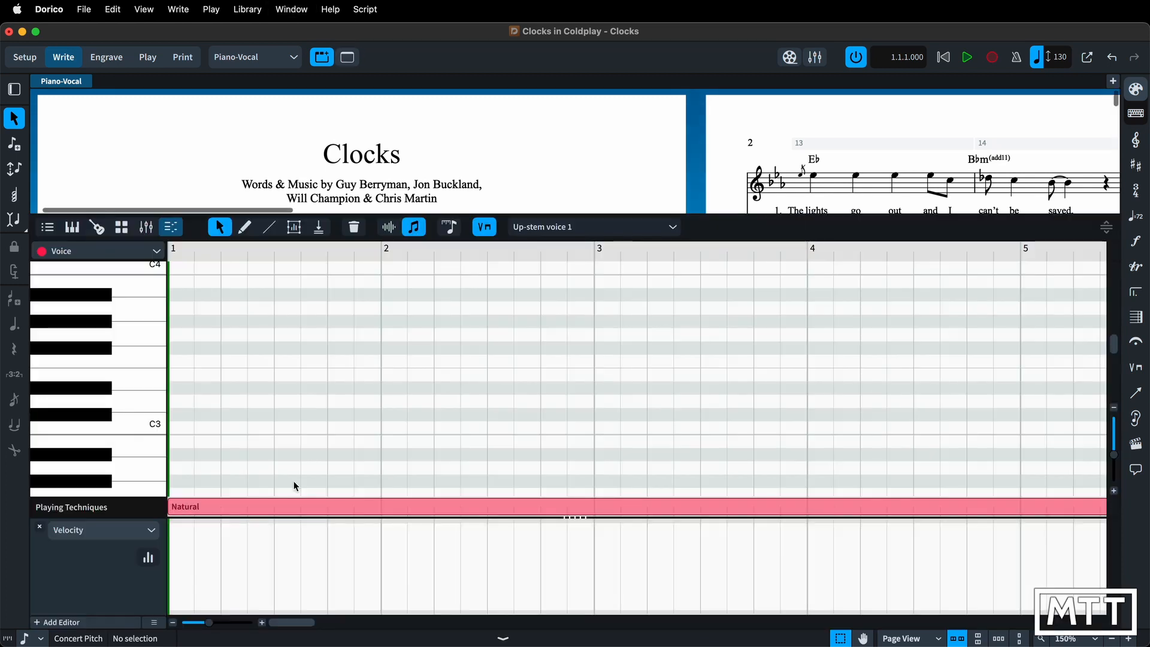
pyautogui.press('super+8')
pyautogui.press('super+8')
pyautogui.press('super+8')
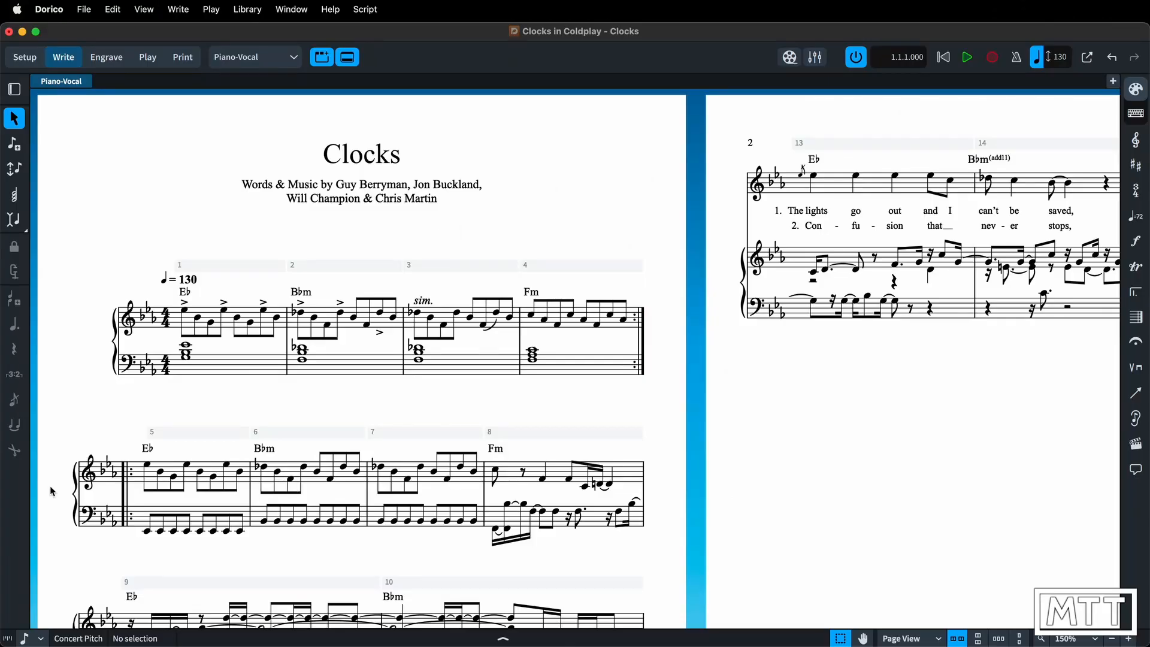
# Open the Mixer in its own window from Play mode, and view the project's players in Setup mode.
pyautogui.click(147, 58)
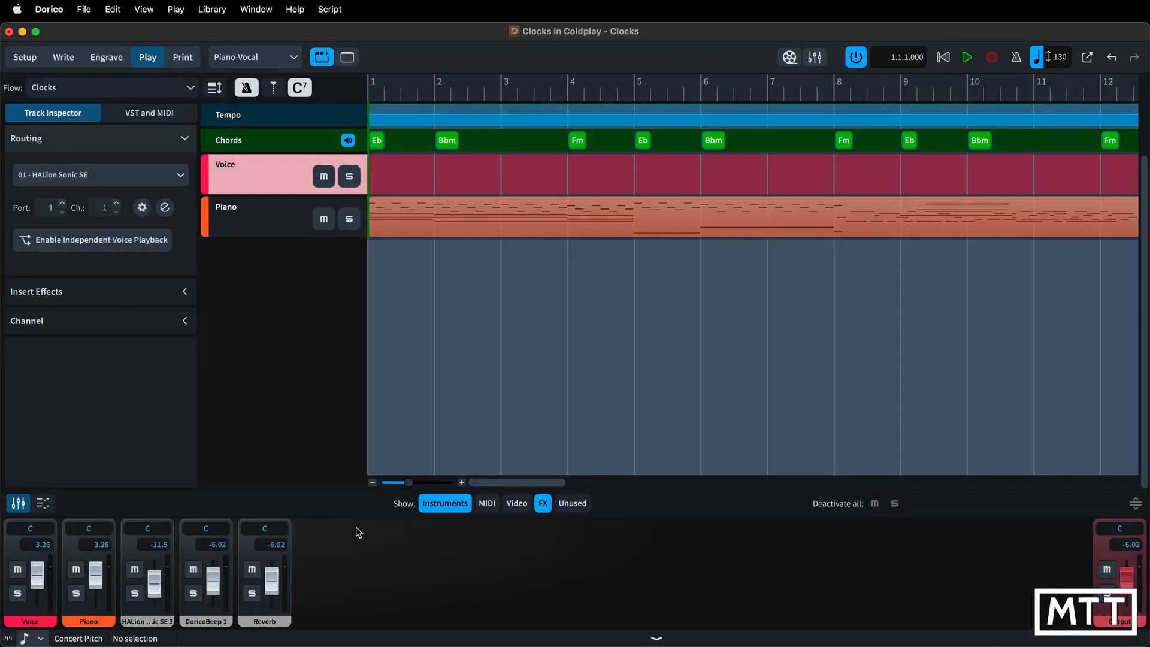
pyautogui.press('F3')
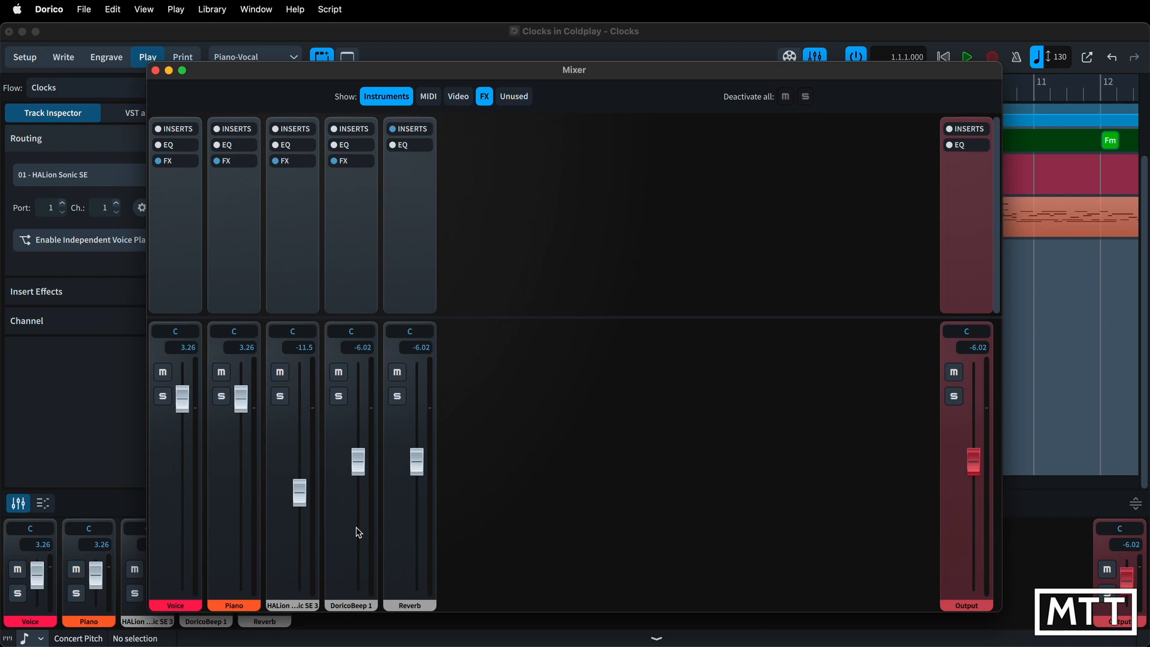
pyautogui.click(31, 61)
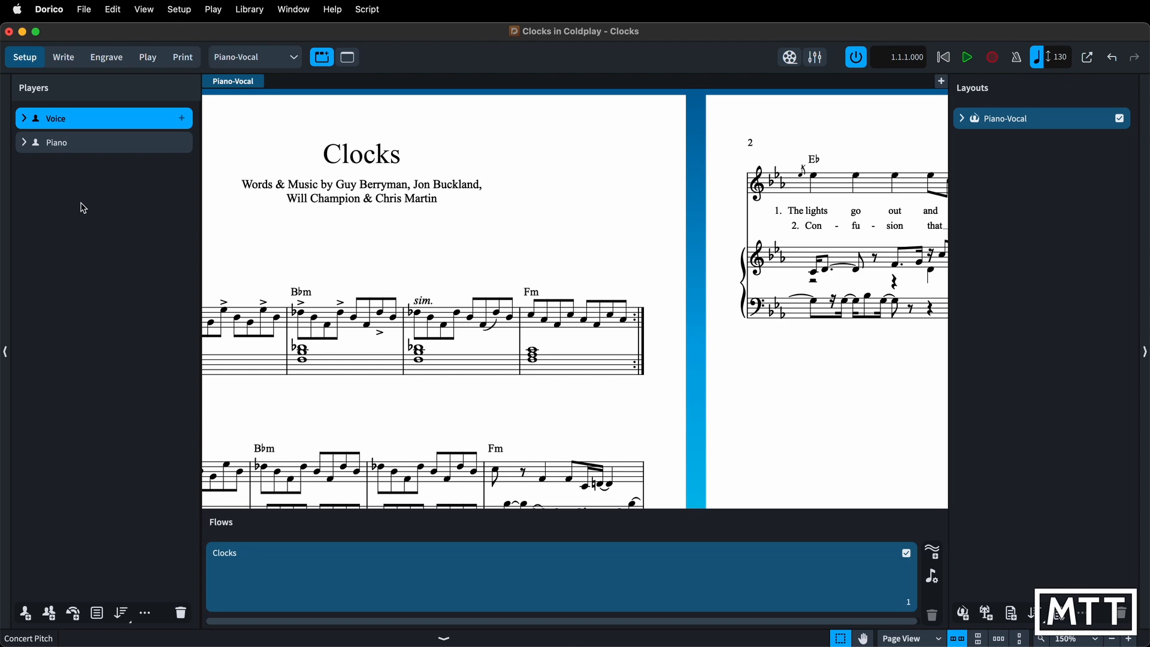
# Return to Play mode and zoom the Piano track's Key Editor in horizontally on bars 6 and 7.
pyautogui.click(147, 57)
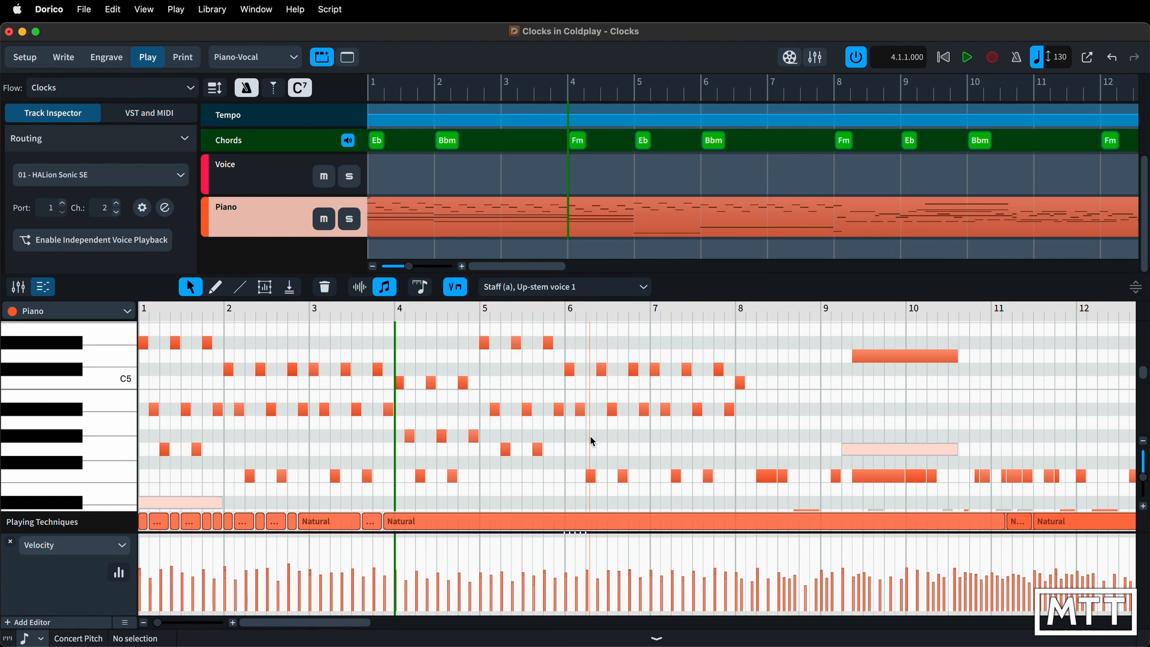
pyautogui.press('z')
pyautogui.press('z')
pyautogui.press('z')
pyautogui.press('z')
pyautogui.press('z')
pyautogui.press('z')
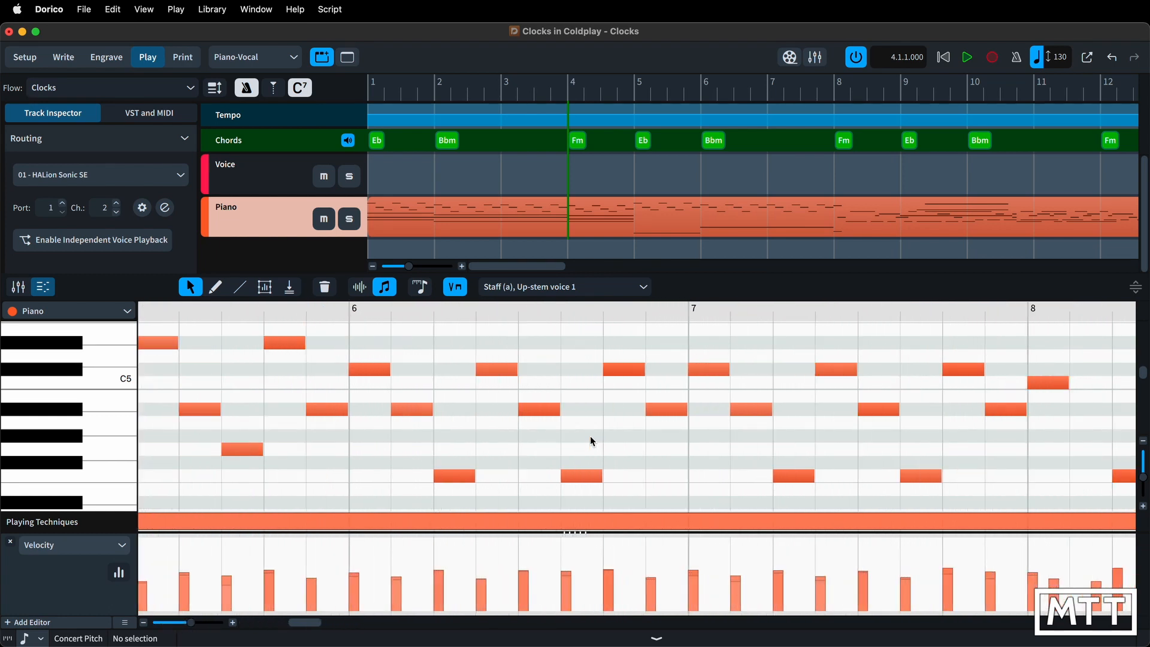
pyautogui.press('z')
pyautogui.press('z')
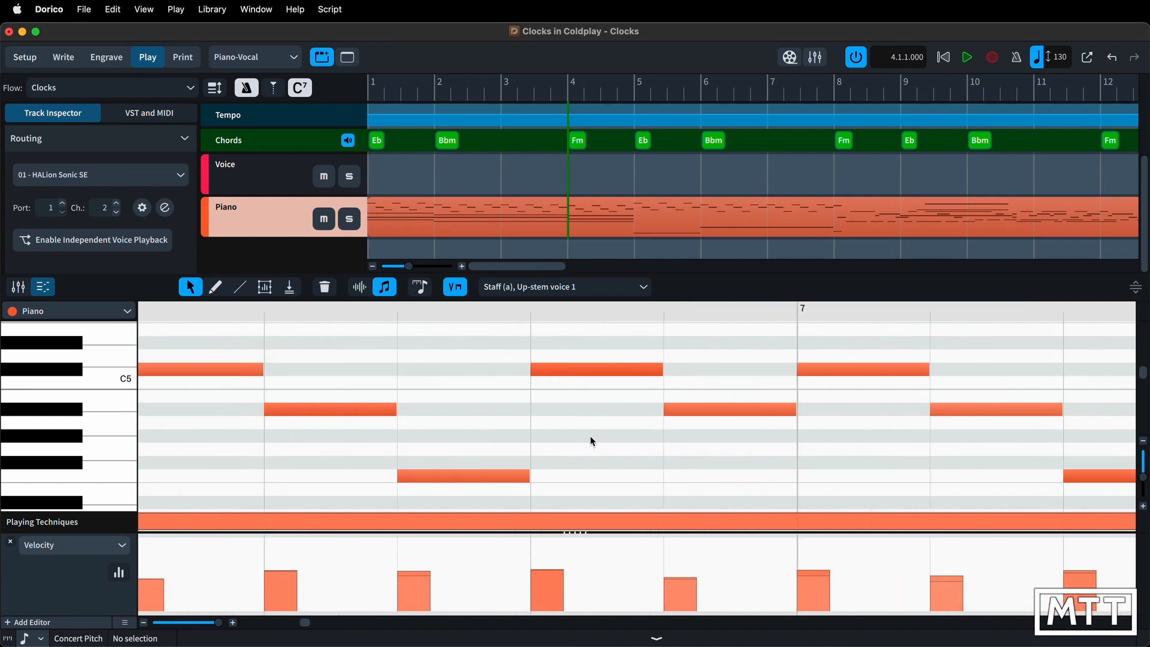
# Zoom the Piano Key Editor out to span bars 5 to 8, and back in around the start of bar 7.
pyautogui.press('x')
pyautogui.press('x')
pyautogui.press('x')
pyautogui.press('x')
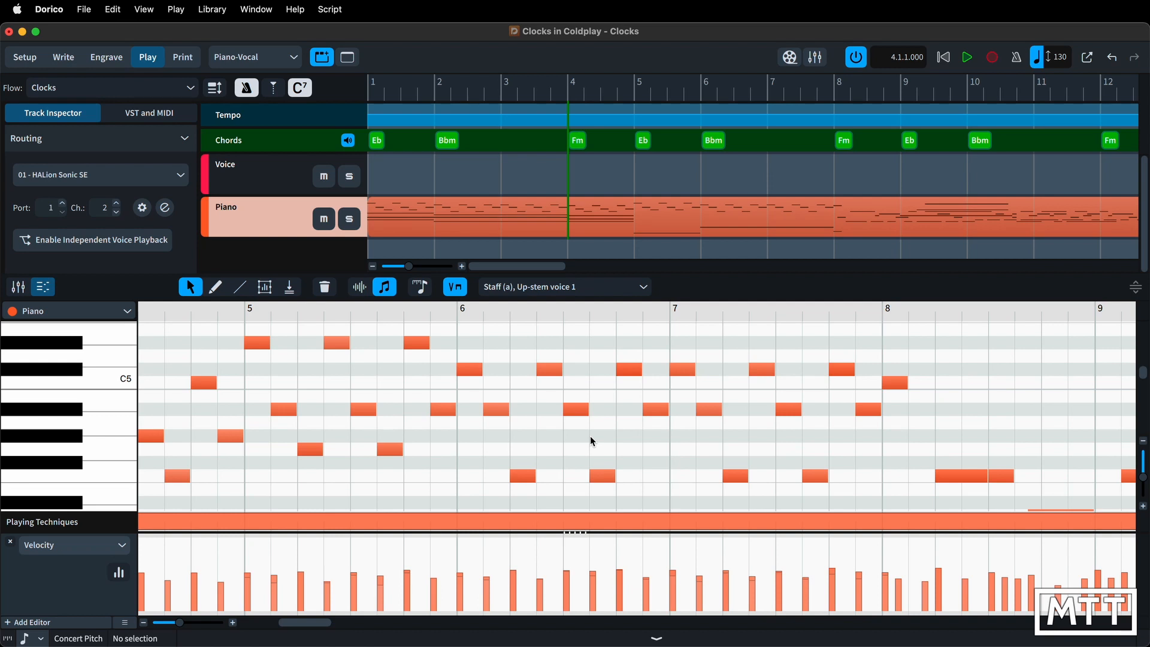
pyautogui.press('z')
pyautogui.press('z')
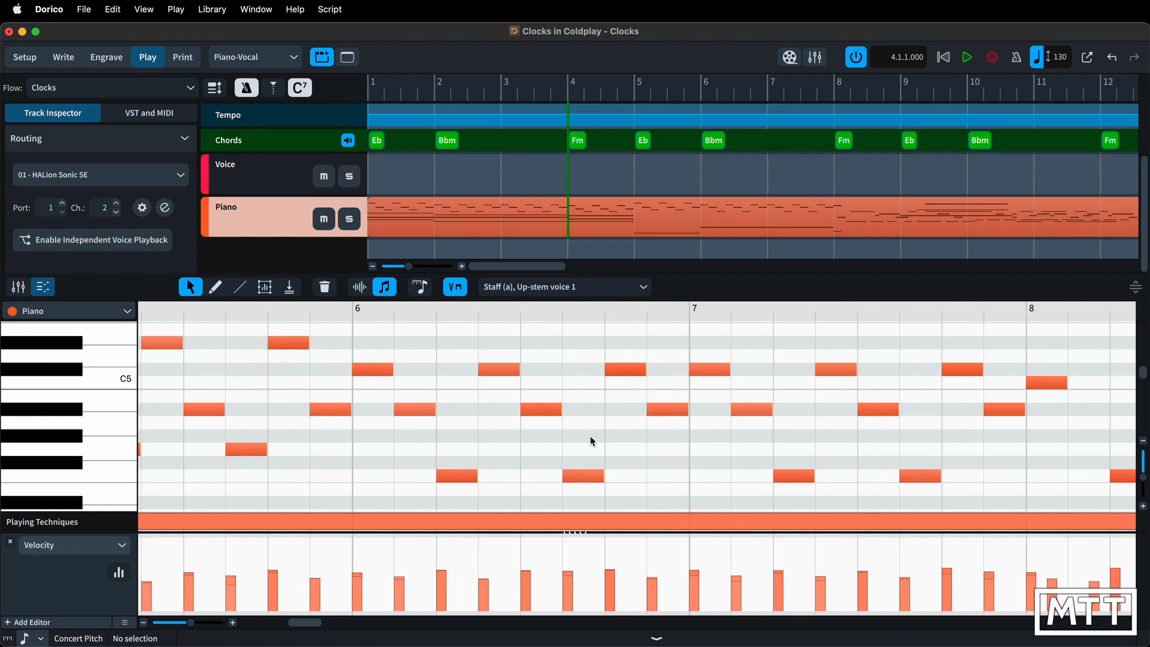
pyautogui.press('z')
pyautogui.press('z')
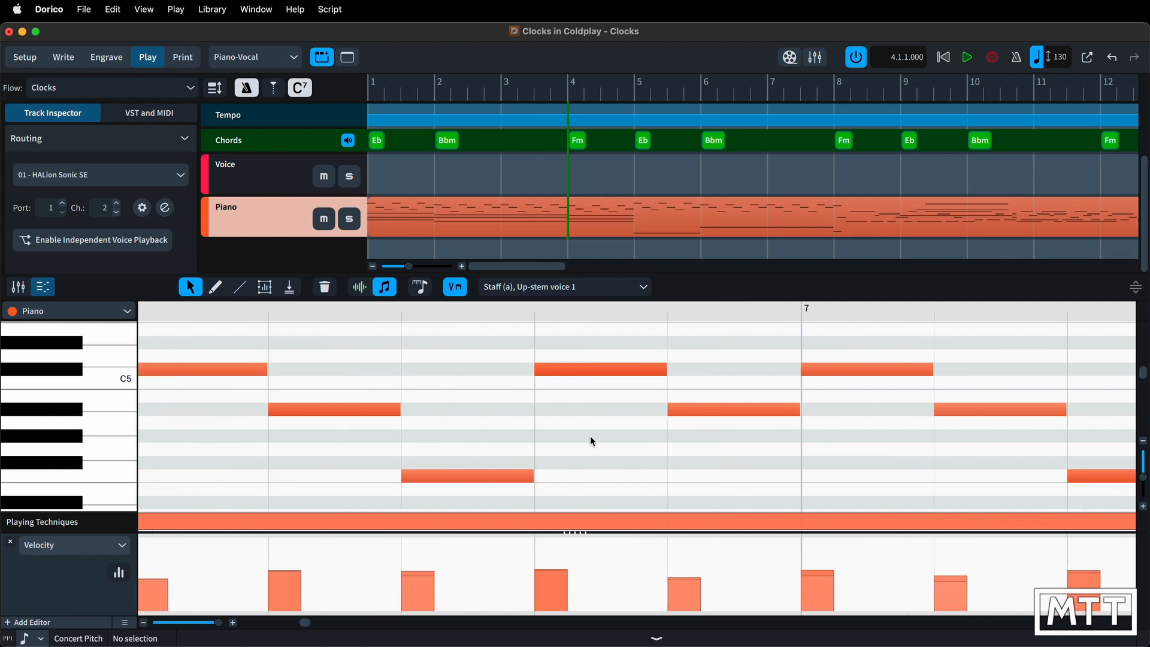